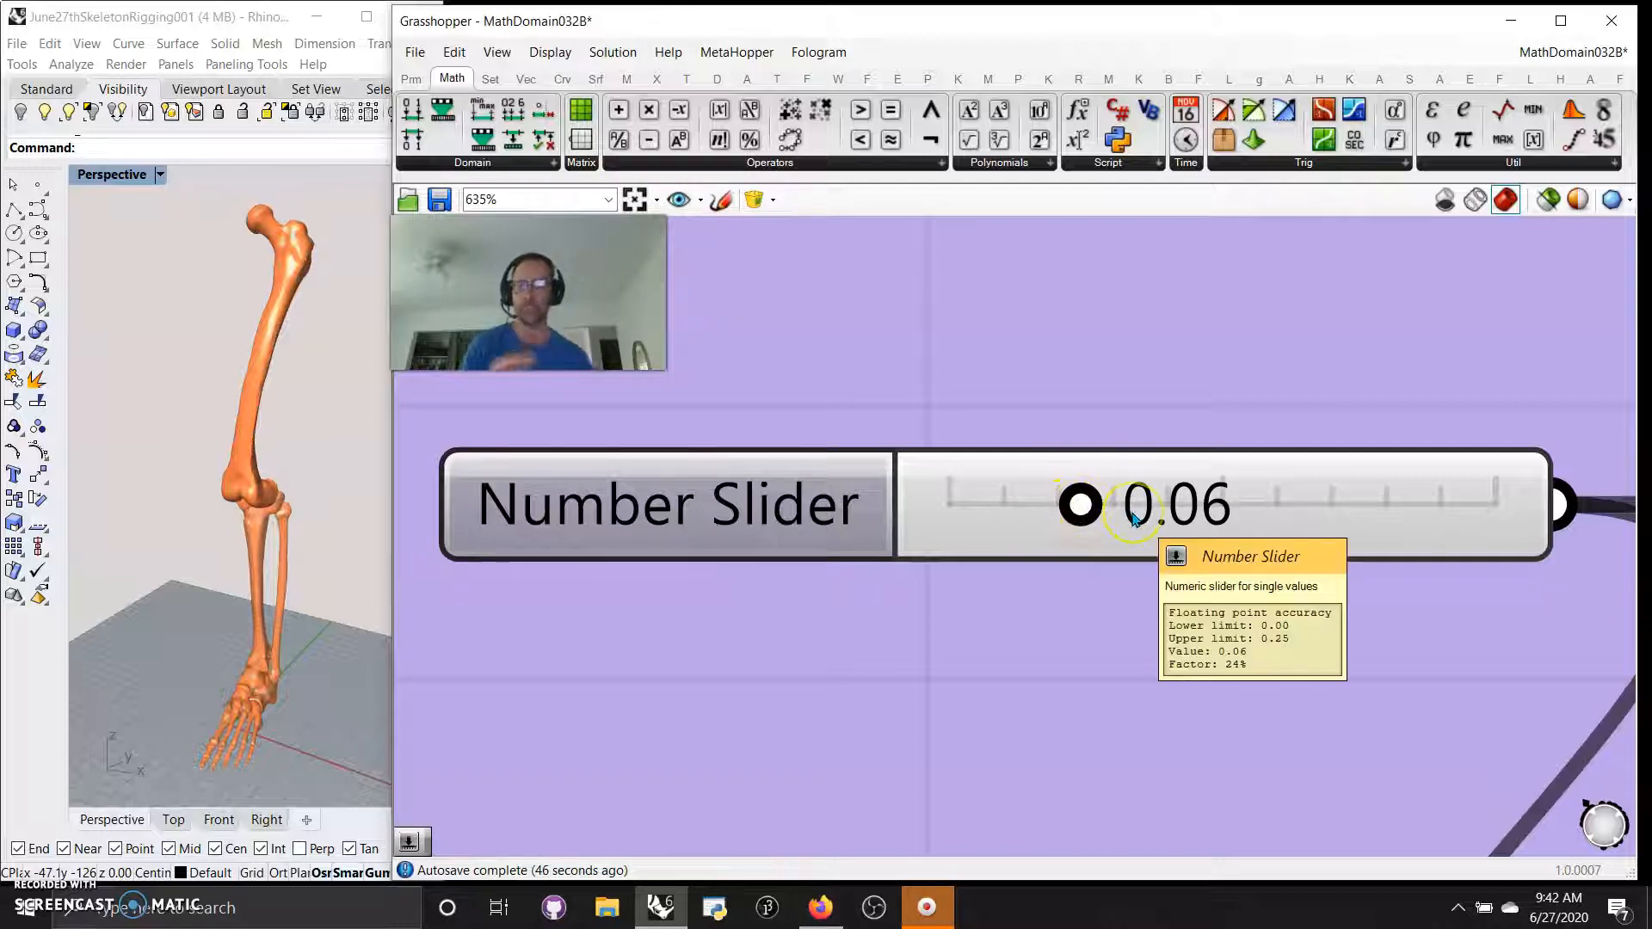
Flex the skeleton leg by lowering its Number Slider to 0.05 and raising it to 0.09
{"action": "left_click", "coordinate": [1081, 505]}
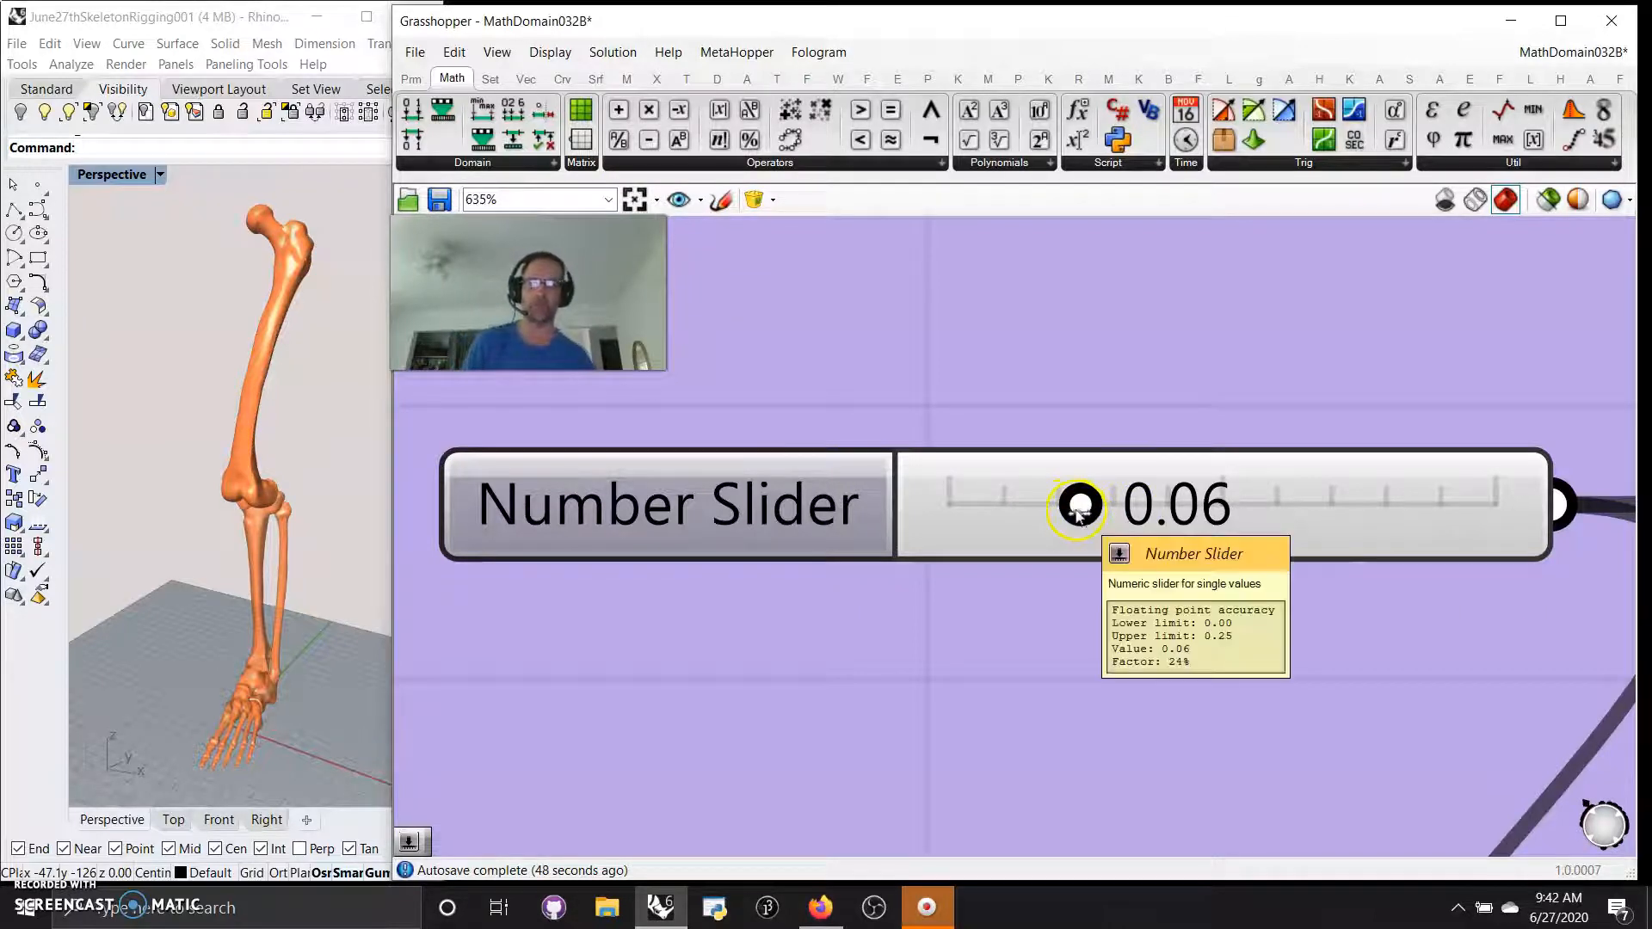
{"action": "mouse_move", "coordinate": [1075, 512]}
{"action": "left_mouse_down"}
{"action": "mouse_move", "coordinate": [992, 516]}
{"action": "mouse_move", "coordinate": [1204, 524]}
{"action": "mouse_move", "coordinate": [1036, 546]}
{"action": "mouse_move", "coordinate": [1165, 546]}
{"action": "mouse_move", "coordinate": [1140, 560]}
{"action": "mouse_move", "coordinate": [1299, 546]}
{"action": "mouse_move", "coordinate": [970, 560]}
{"action": "mouse_move", "coordinate": [1261, 520]}
{"action": "mouse_move", "coordinate": [1127, 550]}
{"action": "mouse_move", "coordinate": [1060, 537]}
{"action": "left_mouse_up"}
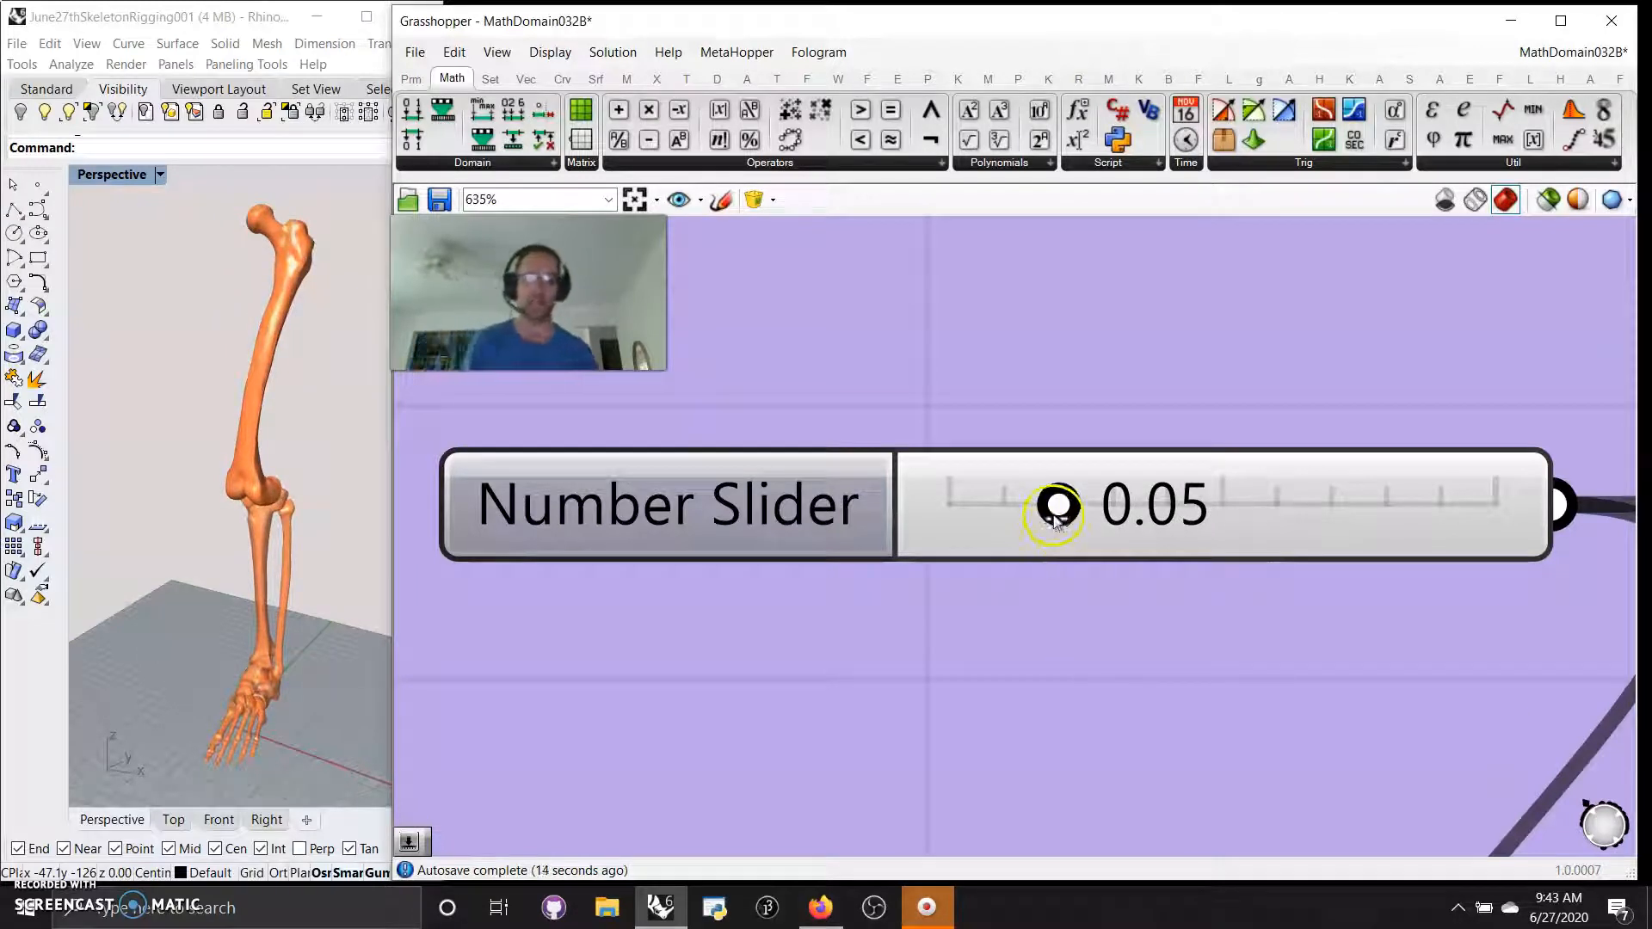
{"action": "left_click_drag", "start_coordinate": [1058, 506], "coordinate": [1149, 534]}
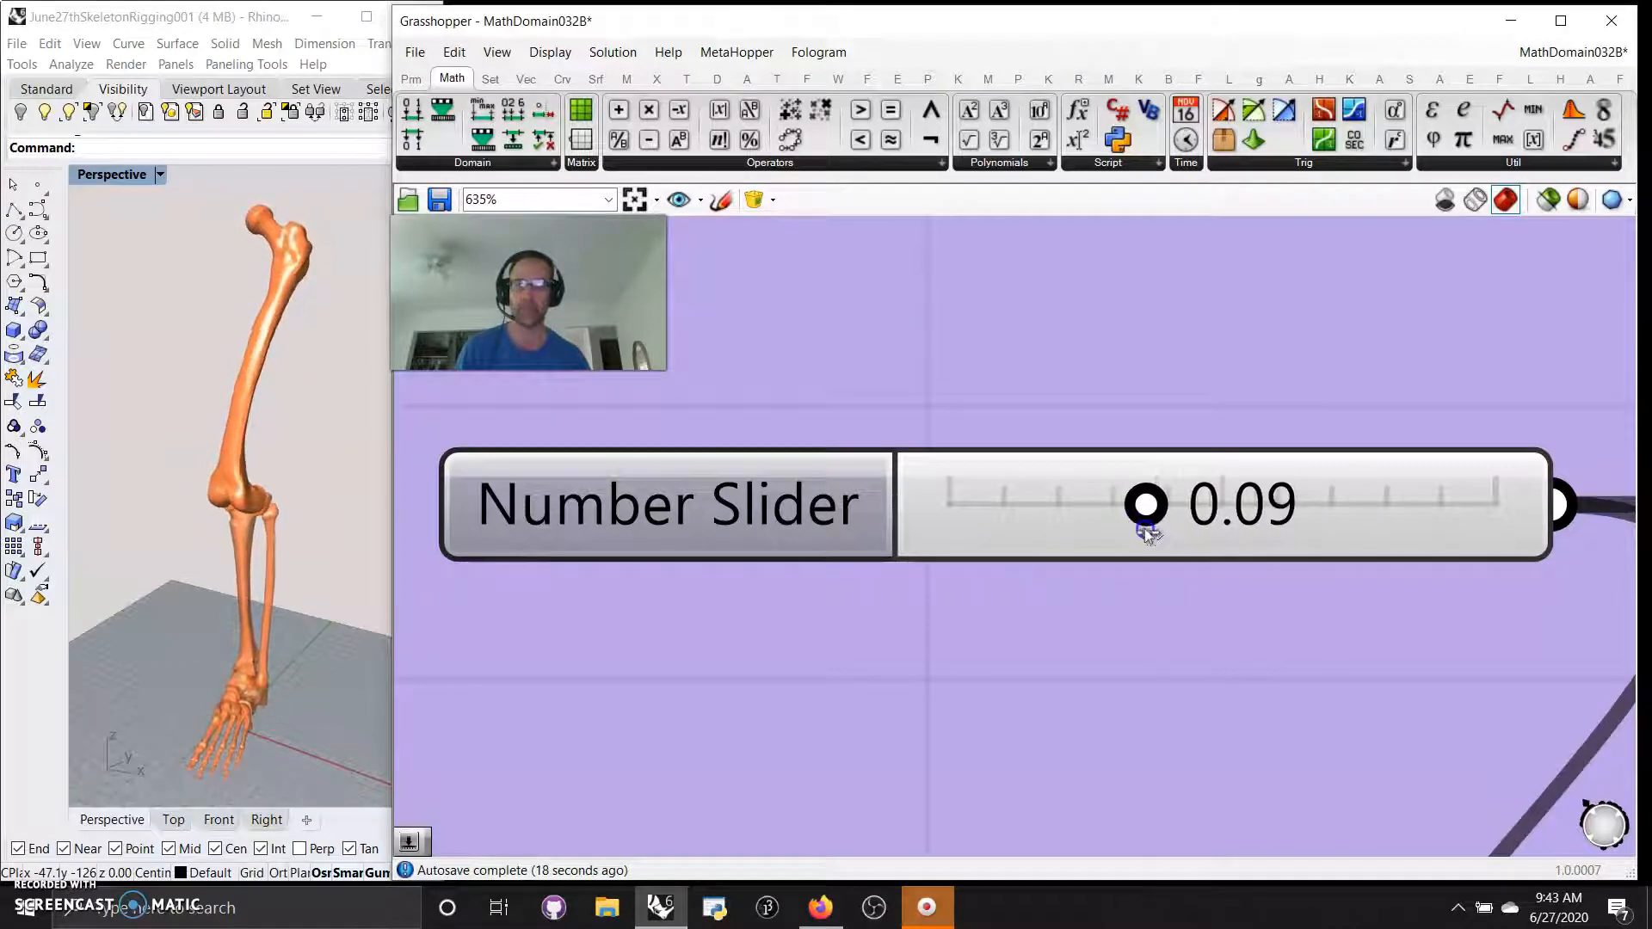
Switch to the MathDomain031 definition and widen the Grasshopper window across the full screen
{"action": "left_click", "coordinate": [1564, 55]}
{"action": "left_click", "coordinate": [1540, 258]}
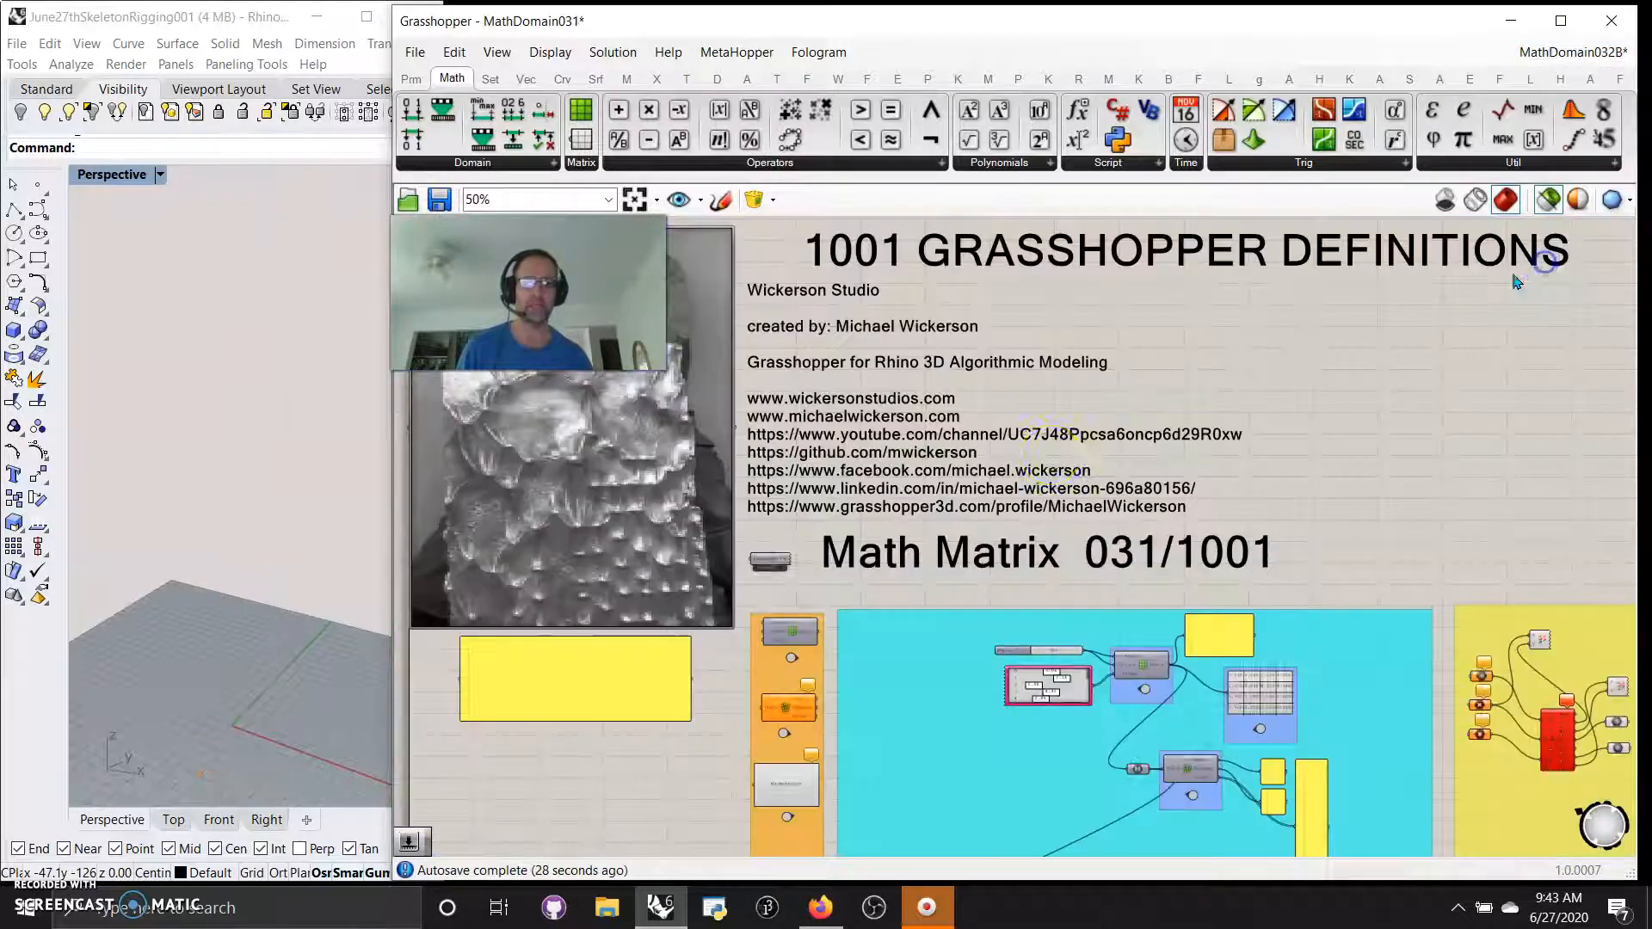
{"action": "left_click_drag", "start_coordinate": [389, 501], "coordinate": [712, 499]}
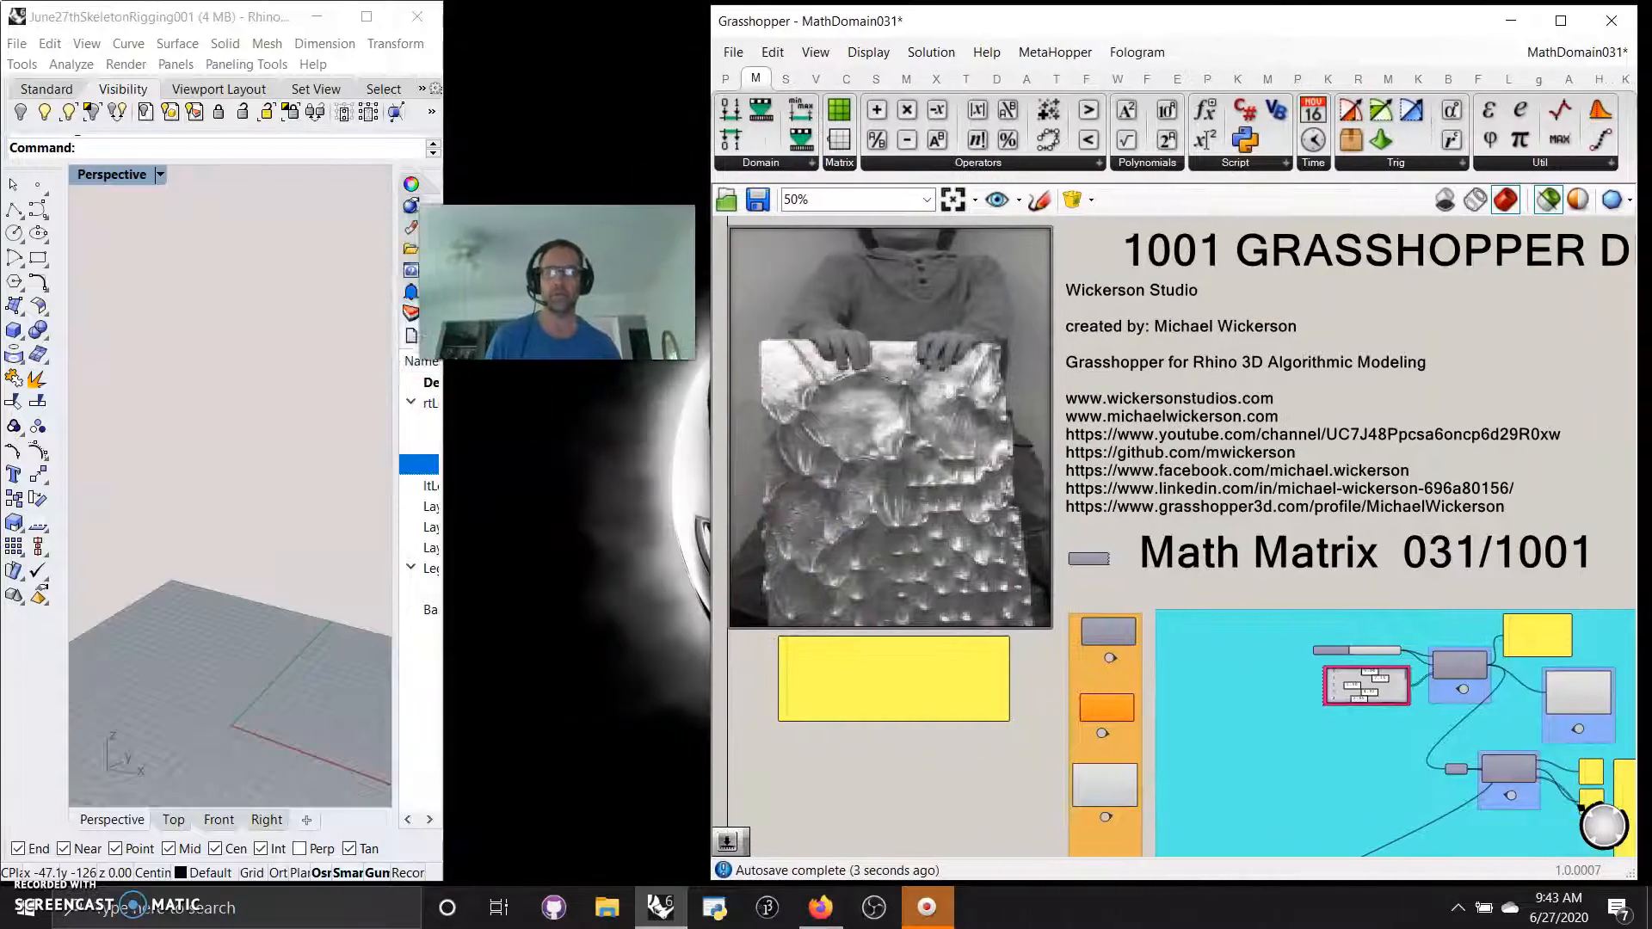
{"action": "left_click_drag", "start_coordinate": [446, 369], "coordinate": [3, 378]}
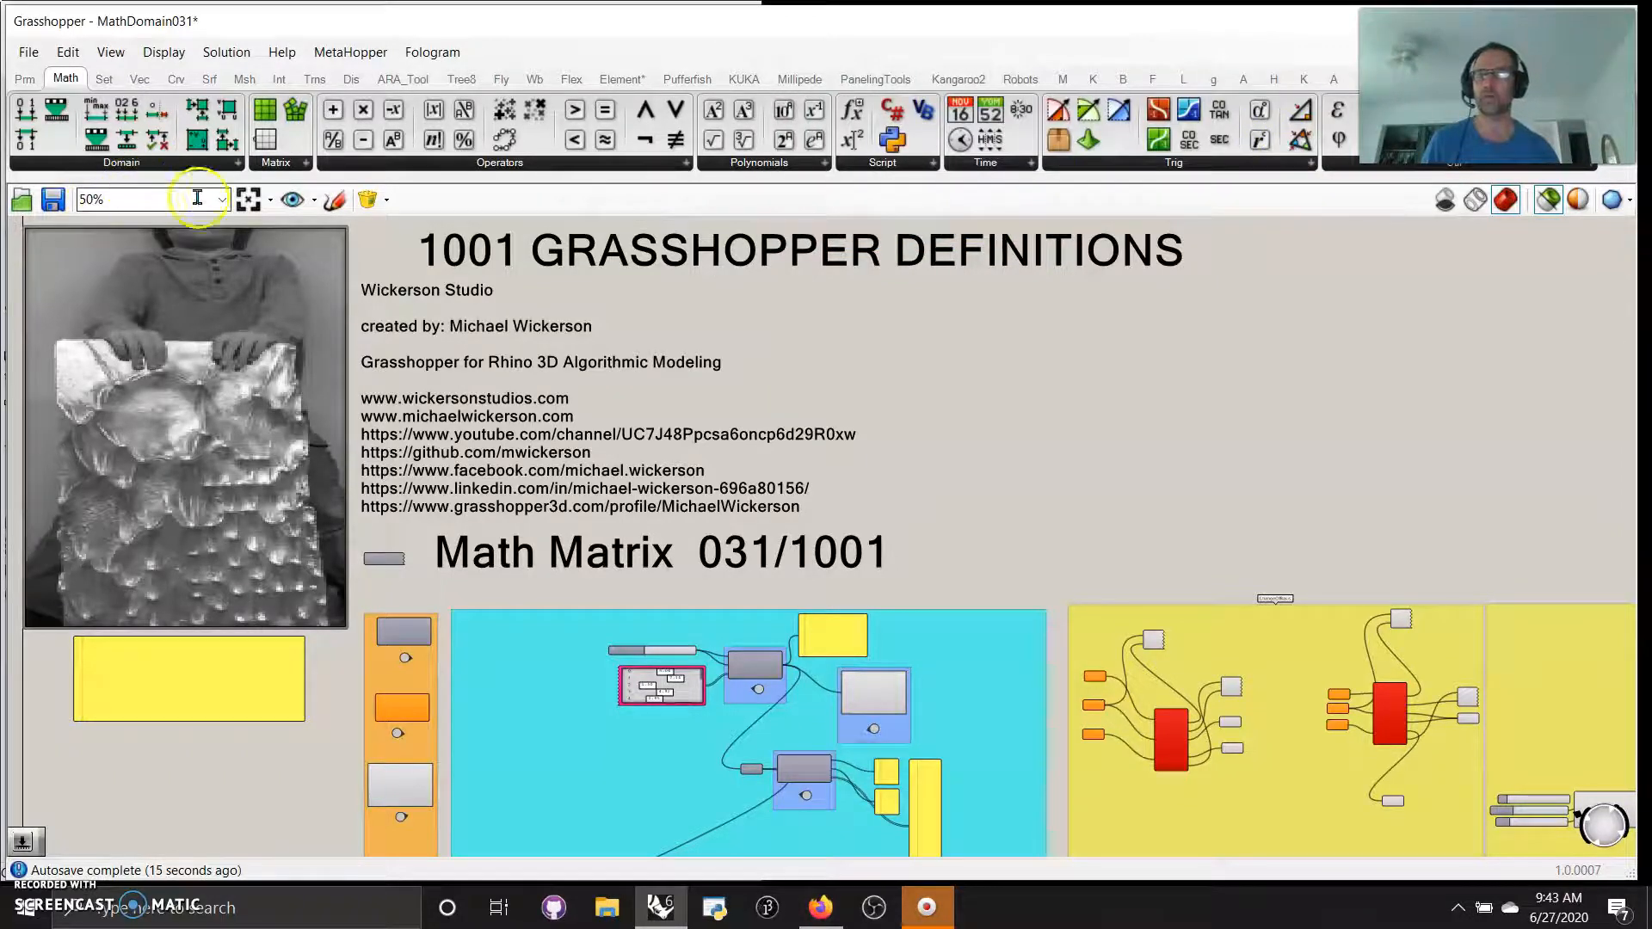
Examine the available Matrix components and the Construct Matrix group with its row and column slider, Gene Pool and matrix display
{"action": "left_click", "coordinate": [301, 164]}
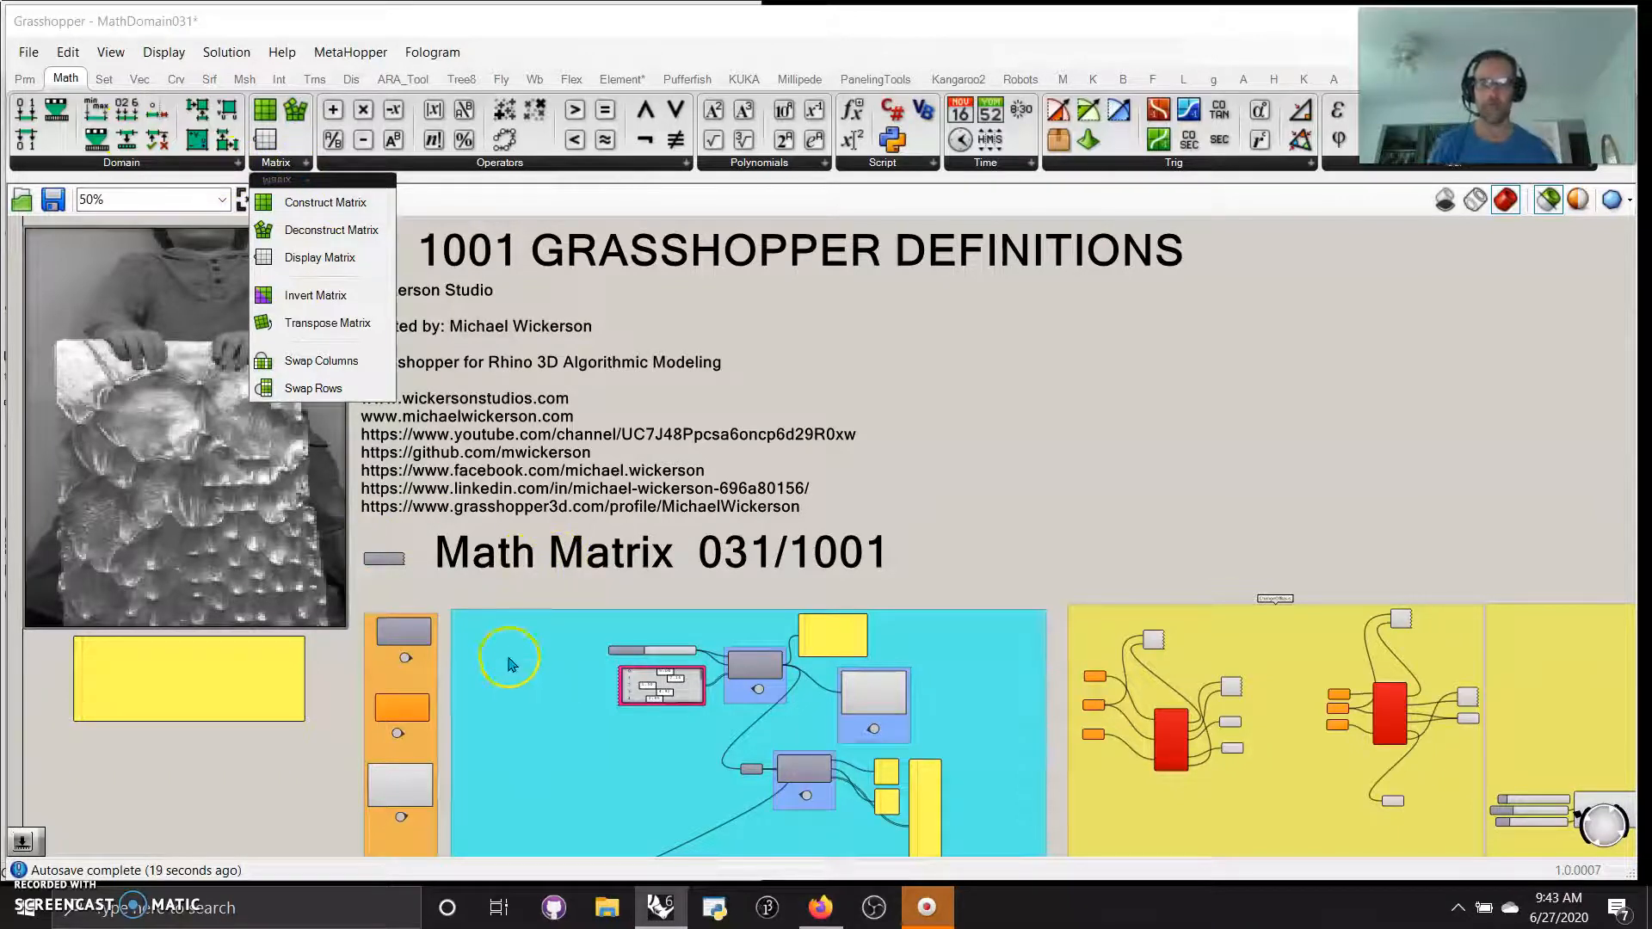
{"action": "scroll", "coordinate": [506, 603], "scroll_direction": "up", "scroll_amount": 6}
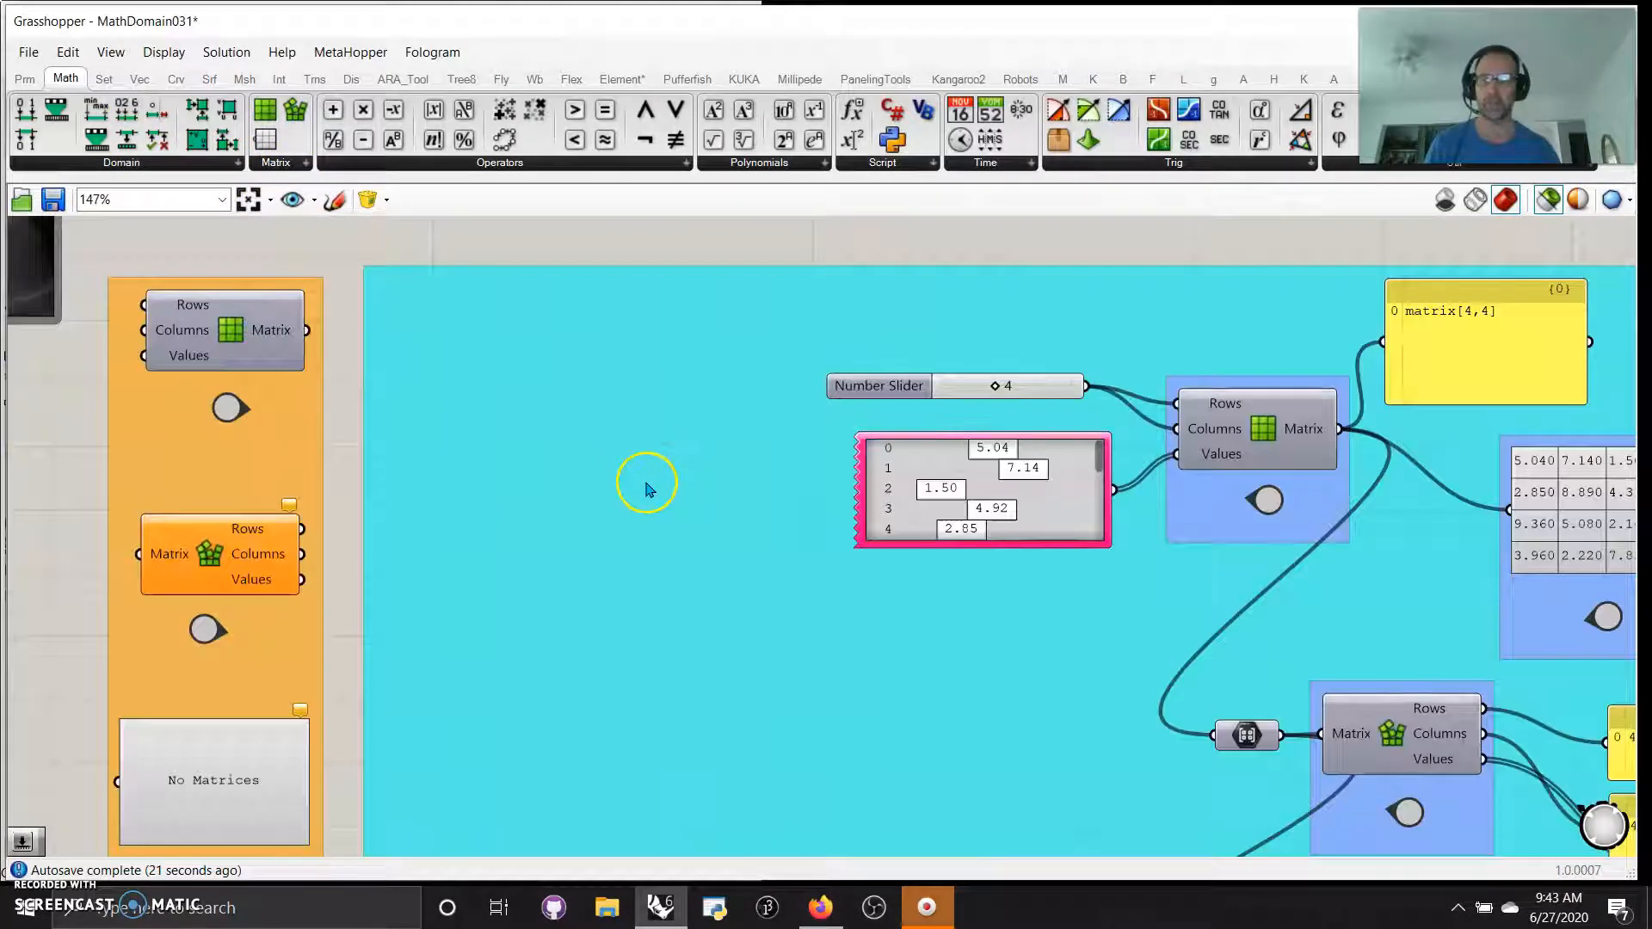
{"action": "right_click_drag", "start_coordinate": [646, 484], "coordinate": [825, 498]}
{"action": "scroll", "coordinate": [262, 646], "scroll_direction": "down", "scroll_amount": 3}
{"action": "right_click_drag", "start_coordinate": [233, 699], "coordinate": [229, 399]}
{"action": "right_click_drag", "start_coordinate": [262, 558], "coordinate": [240, 818]}
{"action": "scroll", "coordinate": [524, 685], "scroll_direction": "up", "scroll_amount": 3}
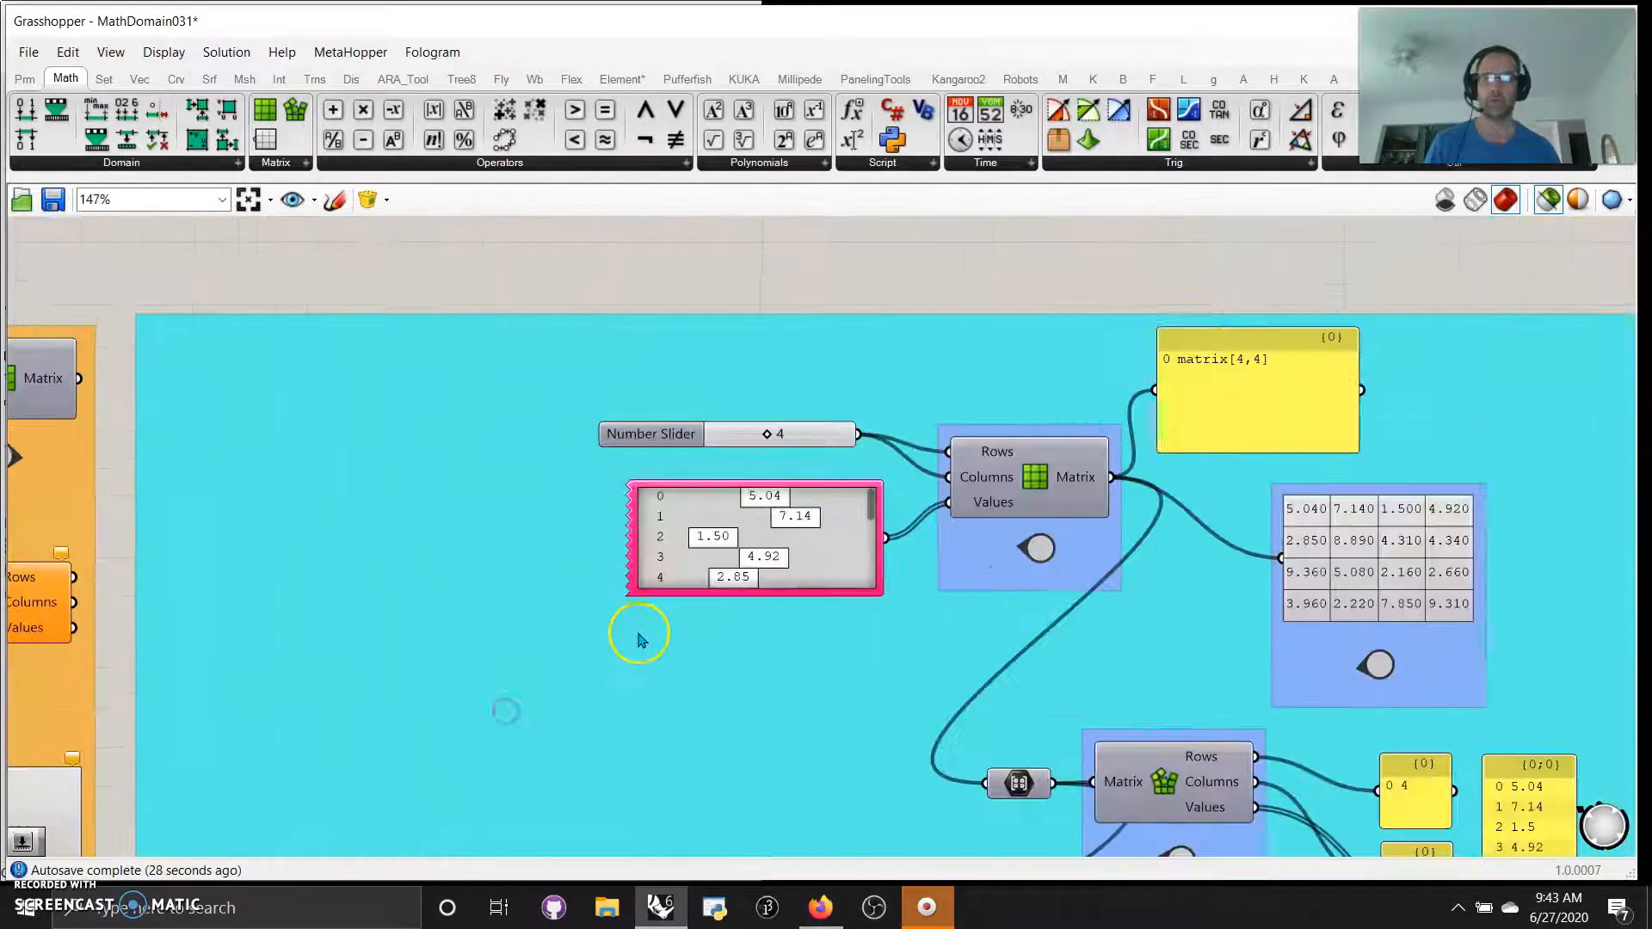
{"action": "scroll", "coordinate": [638, 640], "scroll_direction": "up", "scroll_amount": 3}
{"action": "right_click_drag", "start_coordinate": [786, 664], "coordinate": [491, 656]}
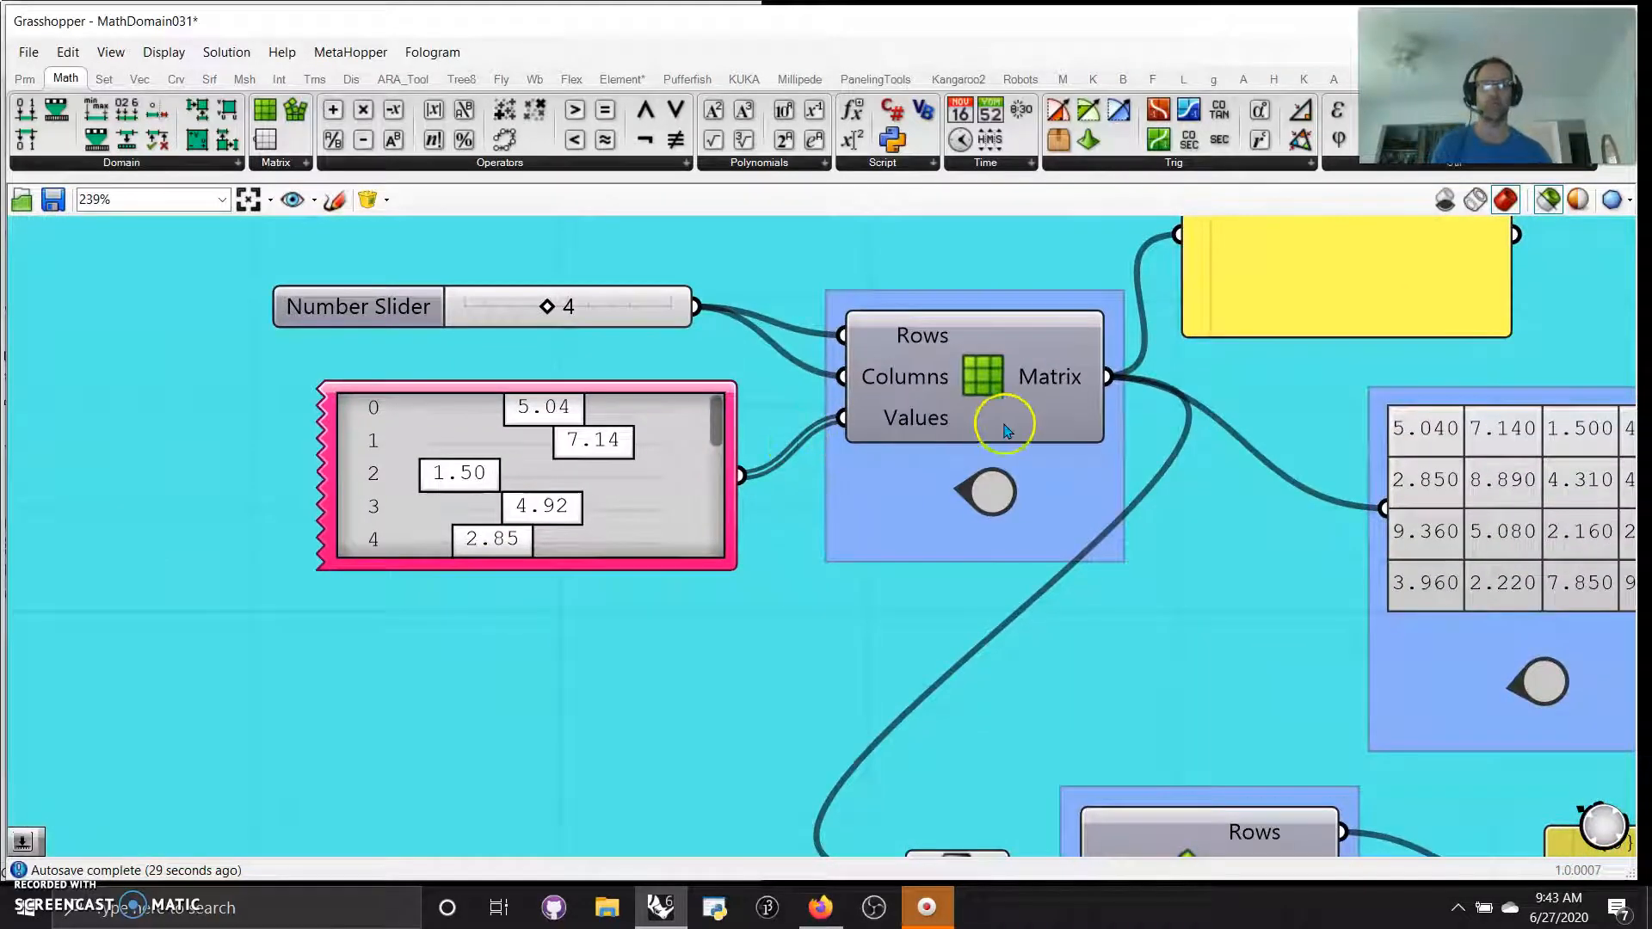
{"action": "right_click_drag", "start_coordinate": [1128, 531], "coordinate": [1022, 655]}
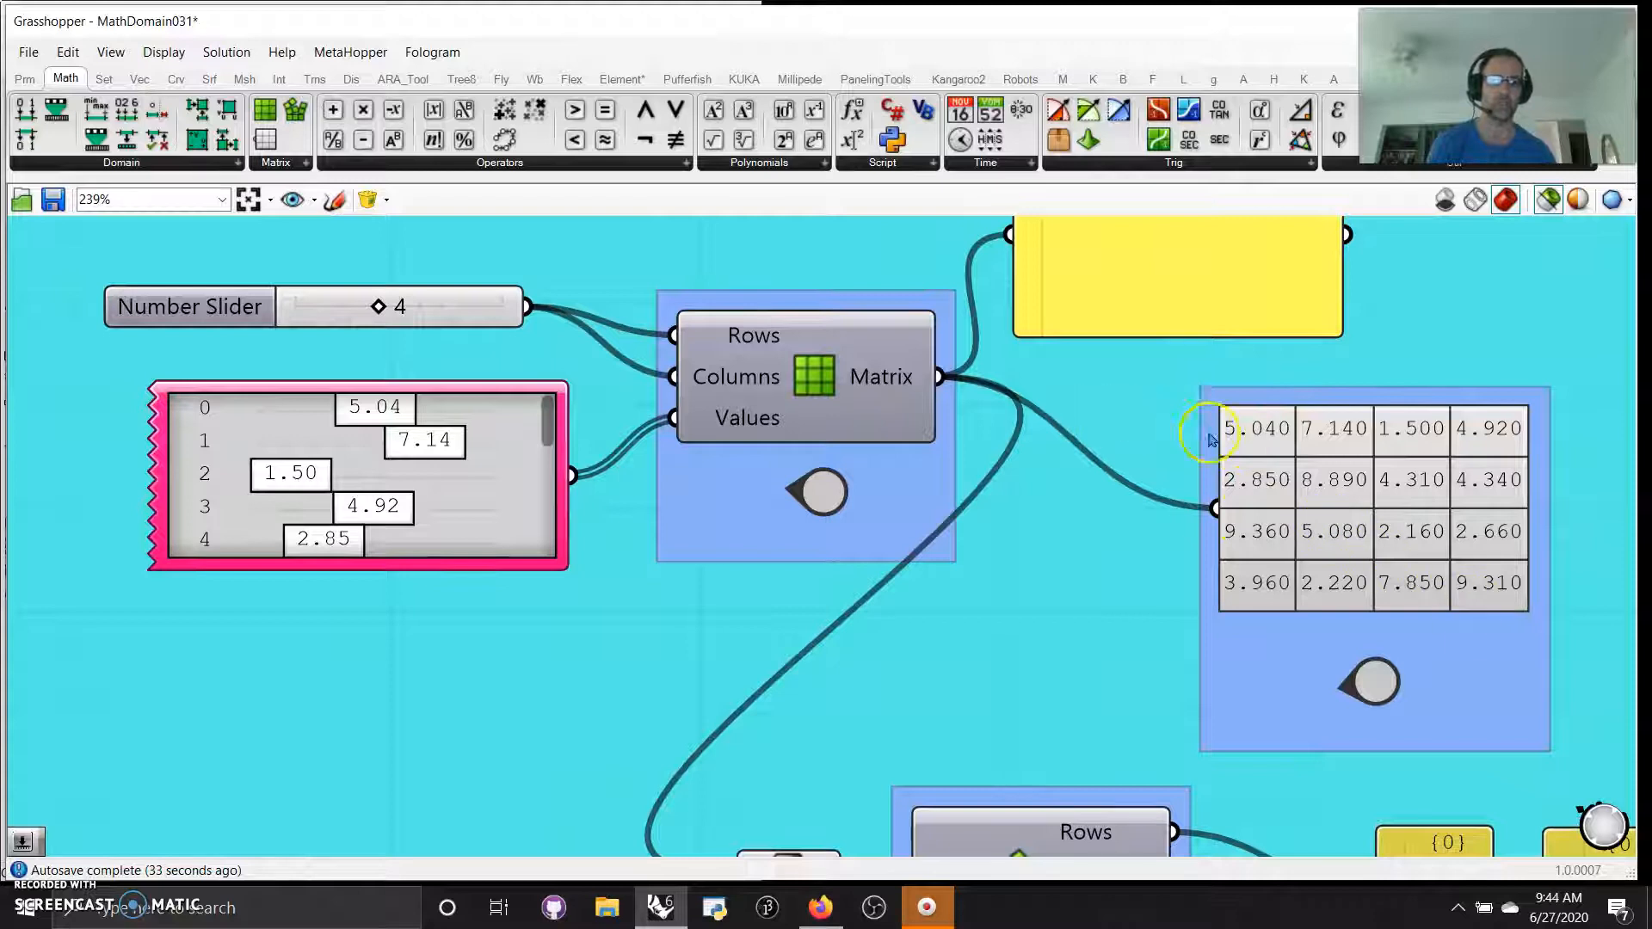
Examine the lower Display Matrix tables and compare the results of the successive matrix operations
{"action": "scroll", "coordinate": [1213, 688], "scroll_direction": "down", "scroll_amount": 6}
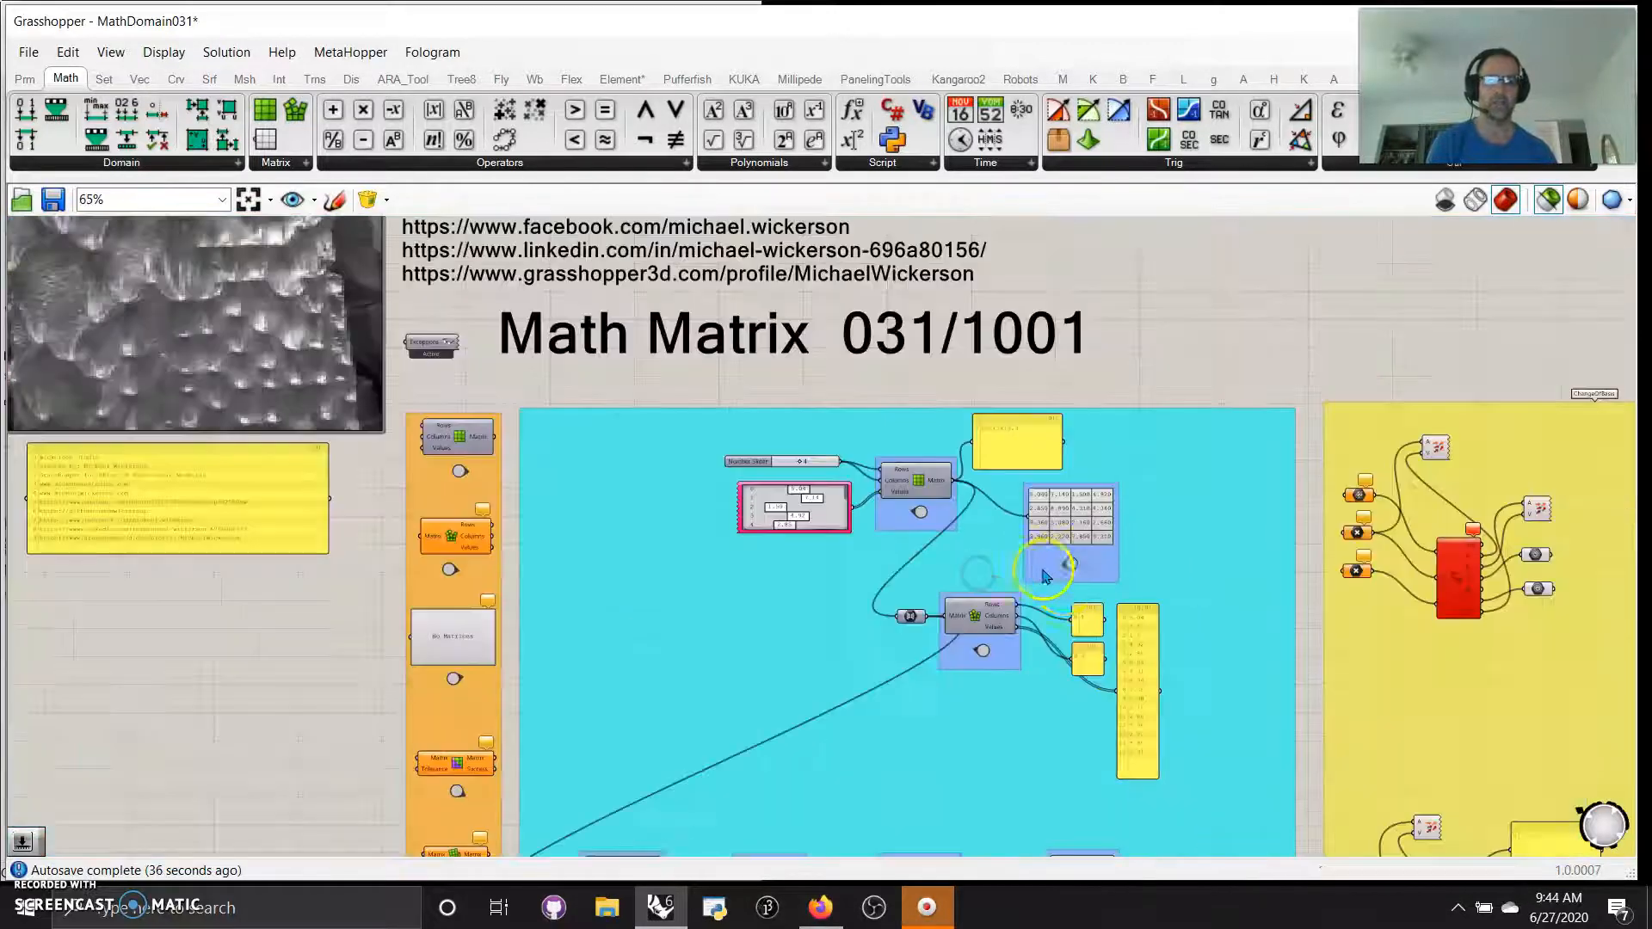
{"action": "scroll", "coordinate": [1196, 479], "scroll_direction": "up", "scroll_amount": 3}
{"action": "scroll", "coordinate": [1218, 829], "scroll_direction": "up", "scroll_amount": 4}
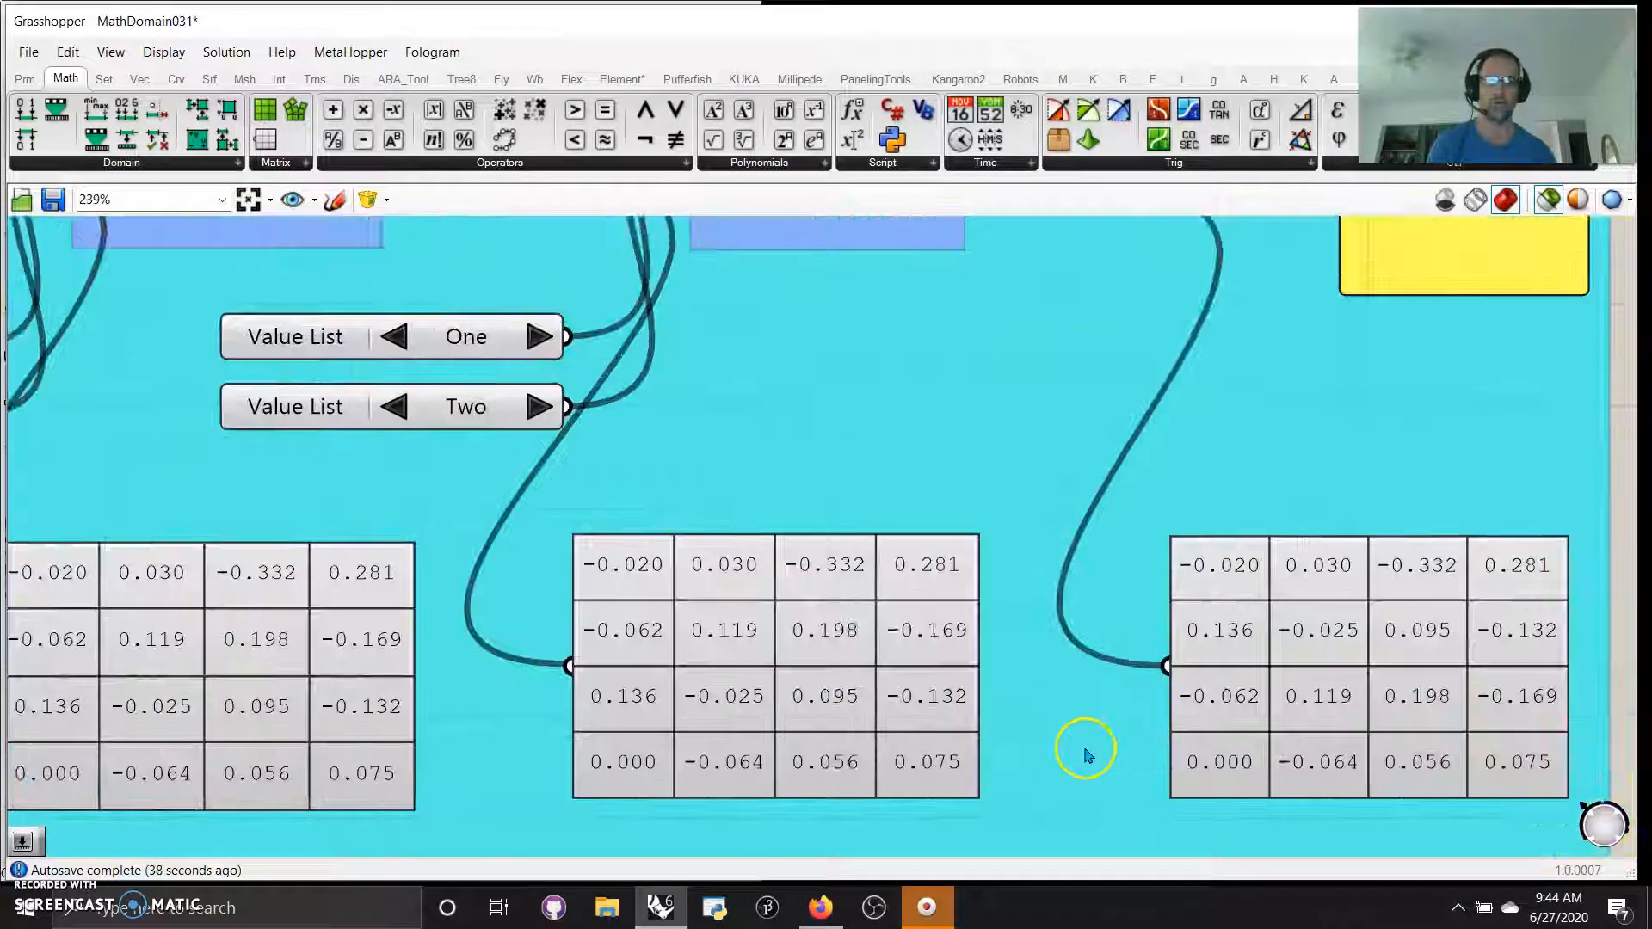
{"action": "right_click_drag", "start_coordinate": [958, 737], "coordinate": [1102, 726]}
{"action": "right_click_drag", "start_coordinate": [601, 783], "coordinate": [1063, 768]}
{"action": "right_click_drag", "start_coordinate": [468, 787], "coordinate": [939, 780]}
{"action": "right_click_drag", "start_coordinate": [577, 749], "coordinate": [818, 775]}
{"action": "right_click_drag", "start_coordinate": [944, 778], "coordinate": [696, 761]}
{"action": "right_click_drag", "start_coordinate": [1009, 712], "coordinate": [822, 731]}
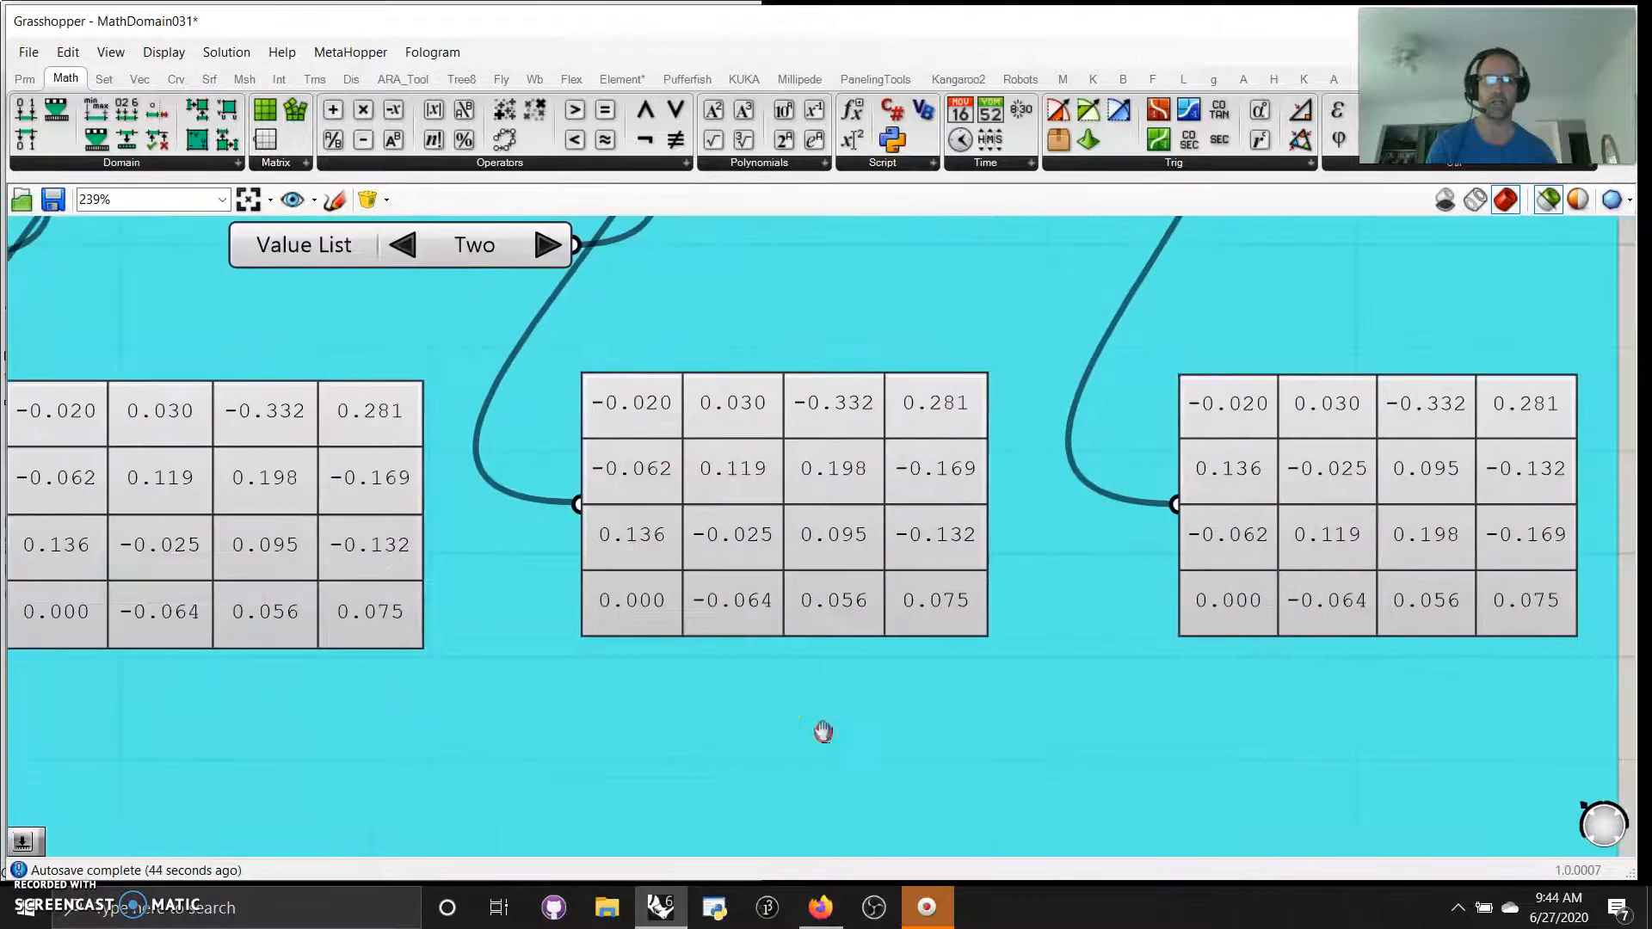
Heighten the Gene Pool feeding Construct Matrix to show more values and randomize it 100% twice
{"action": "scroll", "coordinate": [837, 680], "scroll_direction": "down", "scroll_amount": 5}
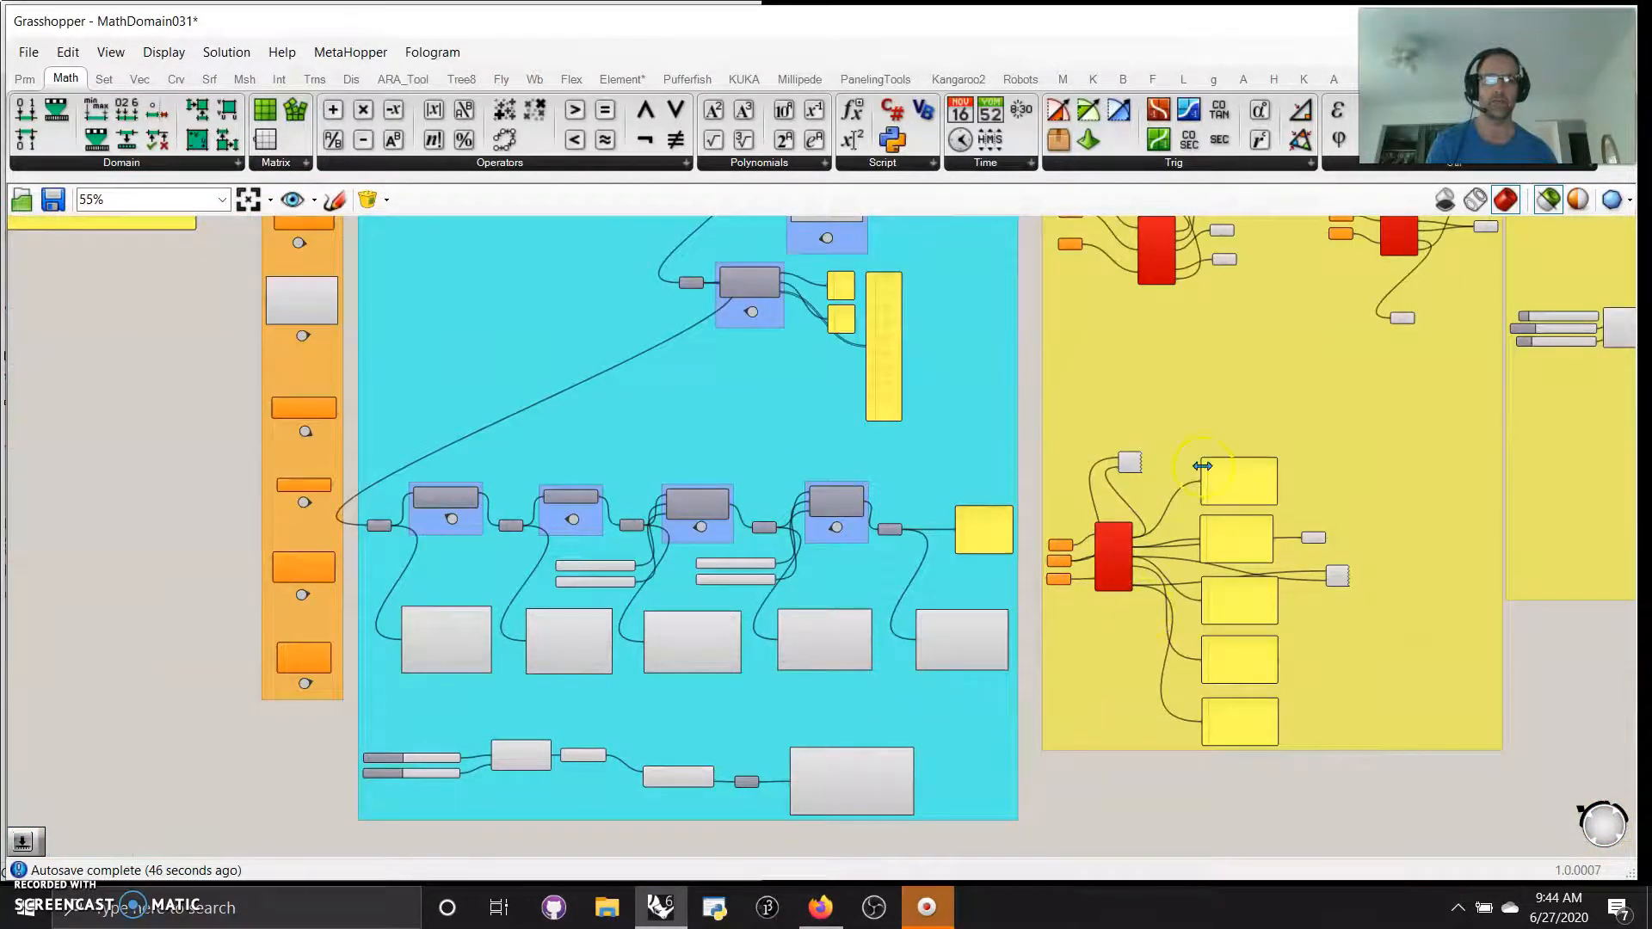
{"action": "right_click_drag", "start_coordinate": [712, 399], "coordinate": [970, 778]}
{"action": "scroll", "coordinate": [861, 665], "scroll_direction": "up", "scroll_amount": 4}
{"action": "right_click_drag", "start_coordinate": [892, 531], "coordinate": [749, 701]}
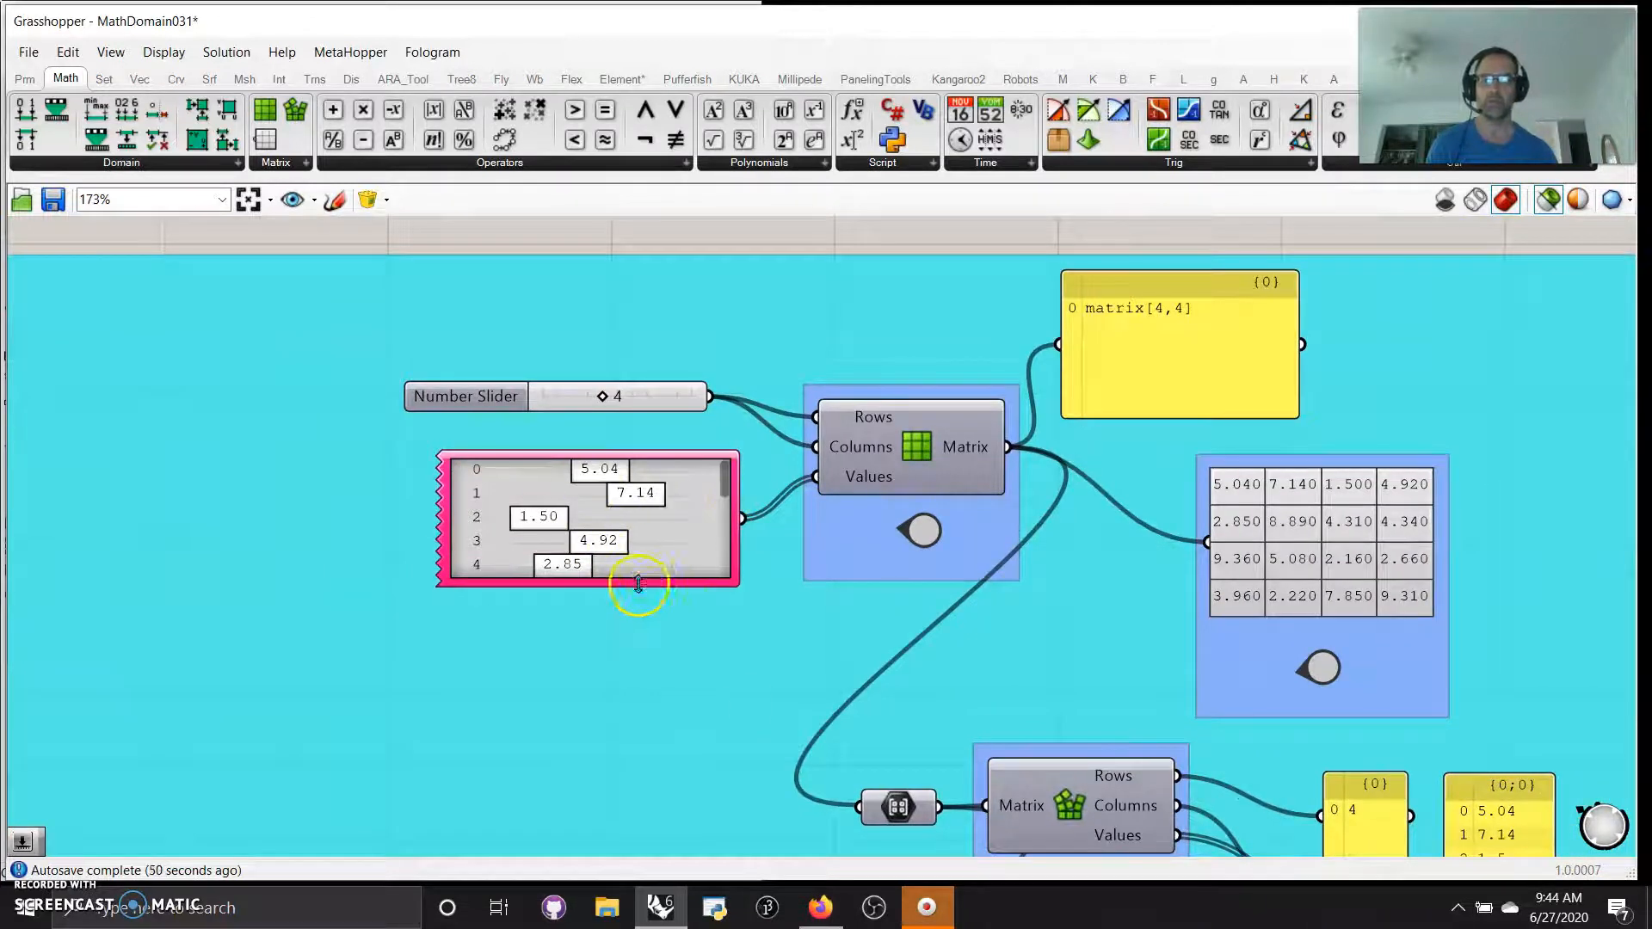
{"action": "left_click_drag", "start_coordinate": [627, 588], "coordinate": [603, 693]}
{"action": "right_click", "coordinate": [652, 534]}
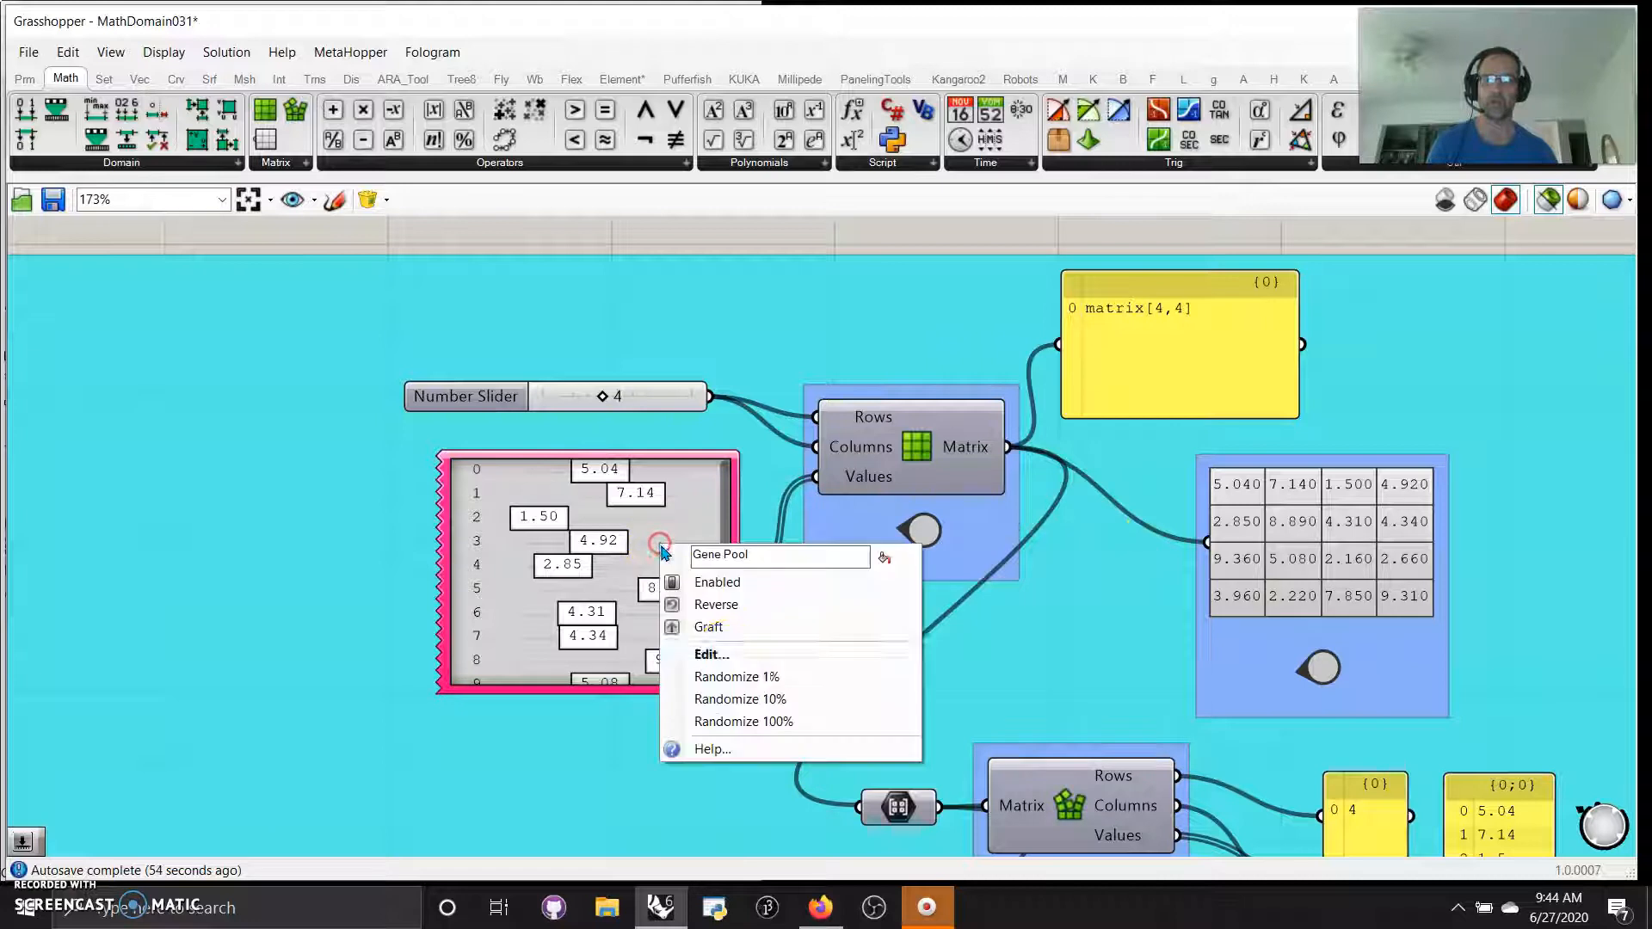
{"action": "left_click", "coordinate": [741, 732]}
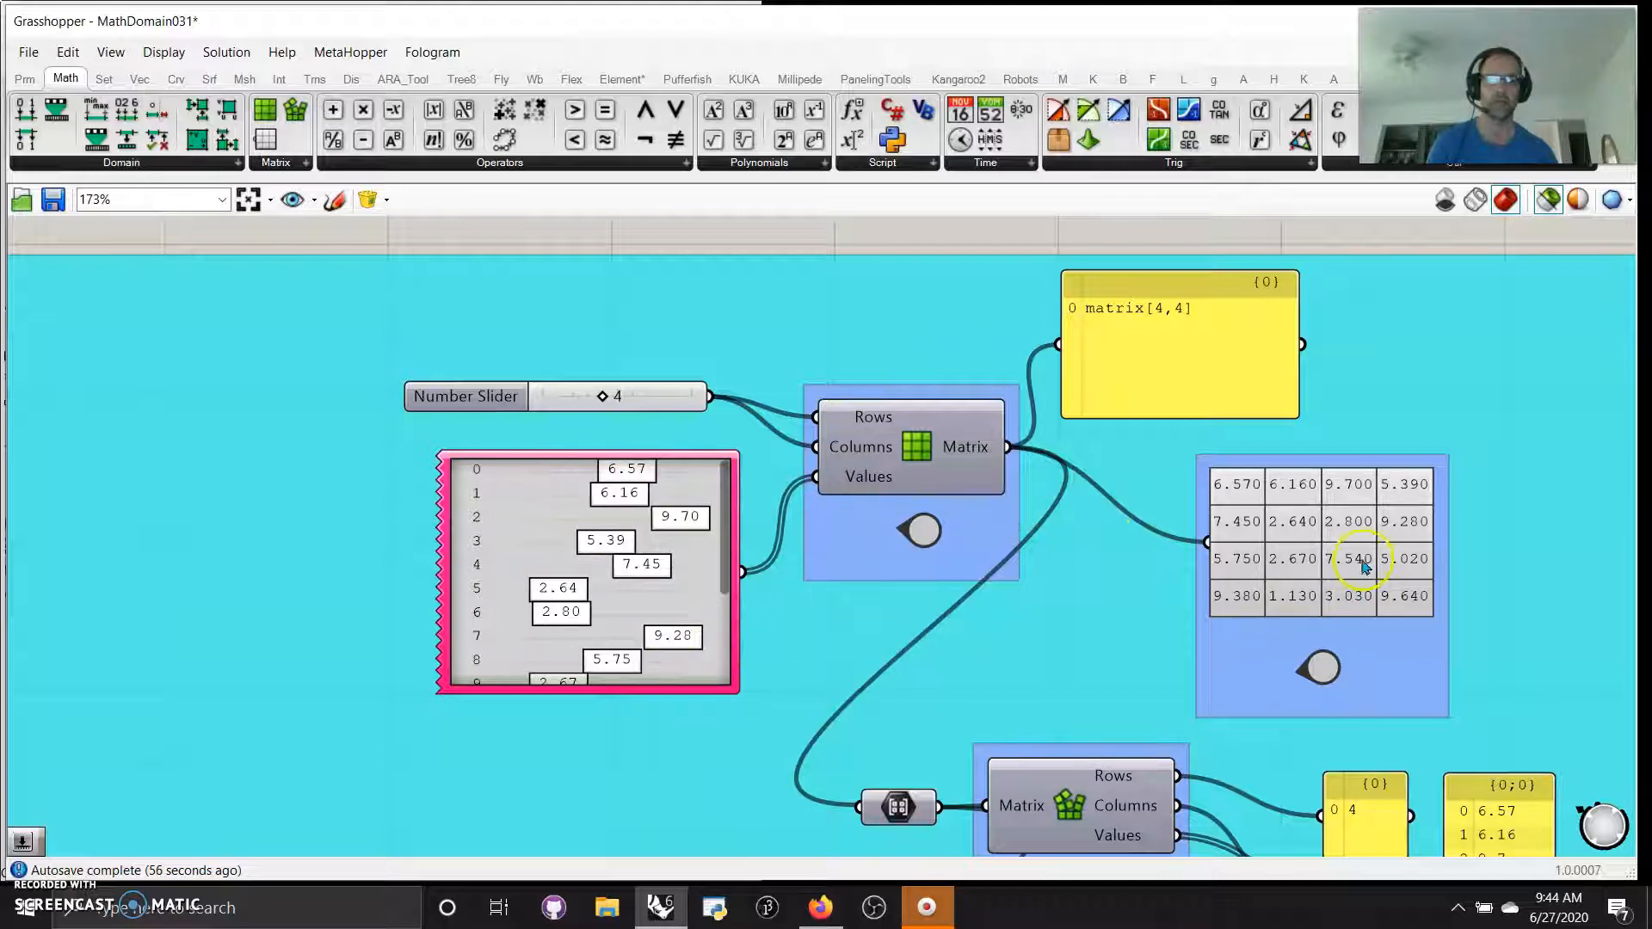
{"action": "right_click", "coordinate": [659, 603]}
{"action": "left_click", "coordinate": [738, 781]}
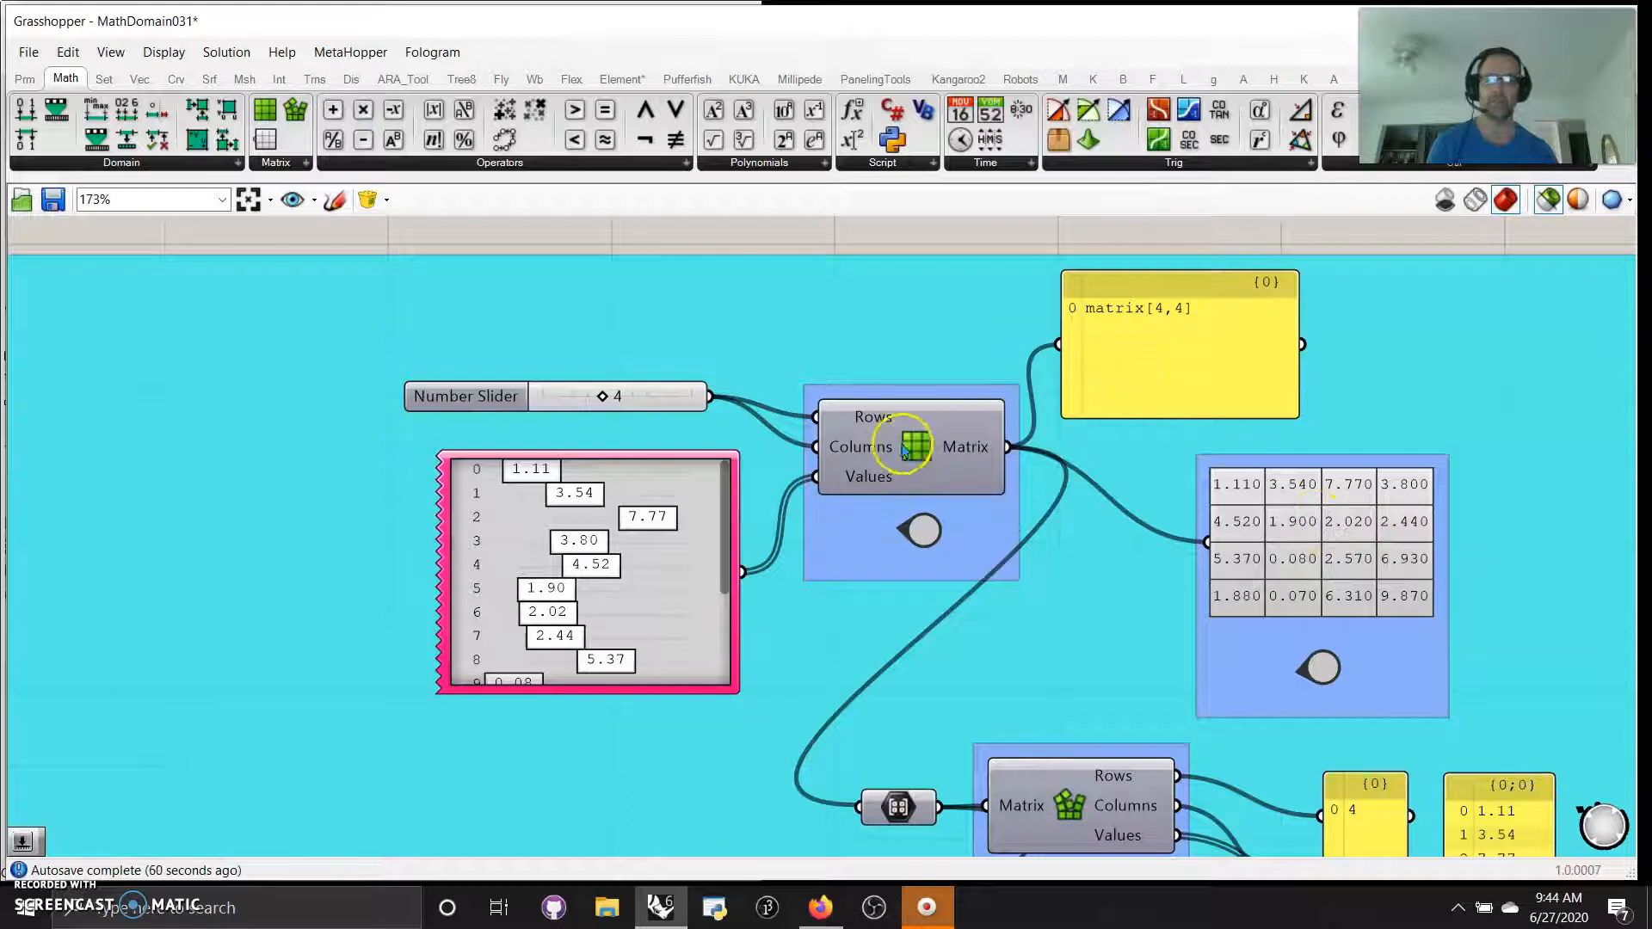
Place the labelling utility with the Exceptions input near Deconstruct Matrix to show name labels above the components
{"action": "right_click_drag", "start_coordinate": [966, 685], "coordinate": [766, 426]}
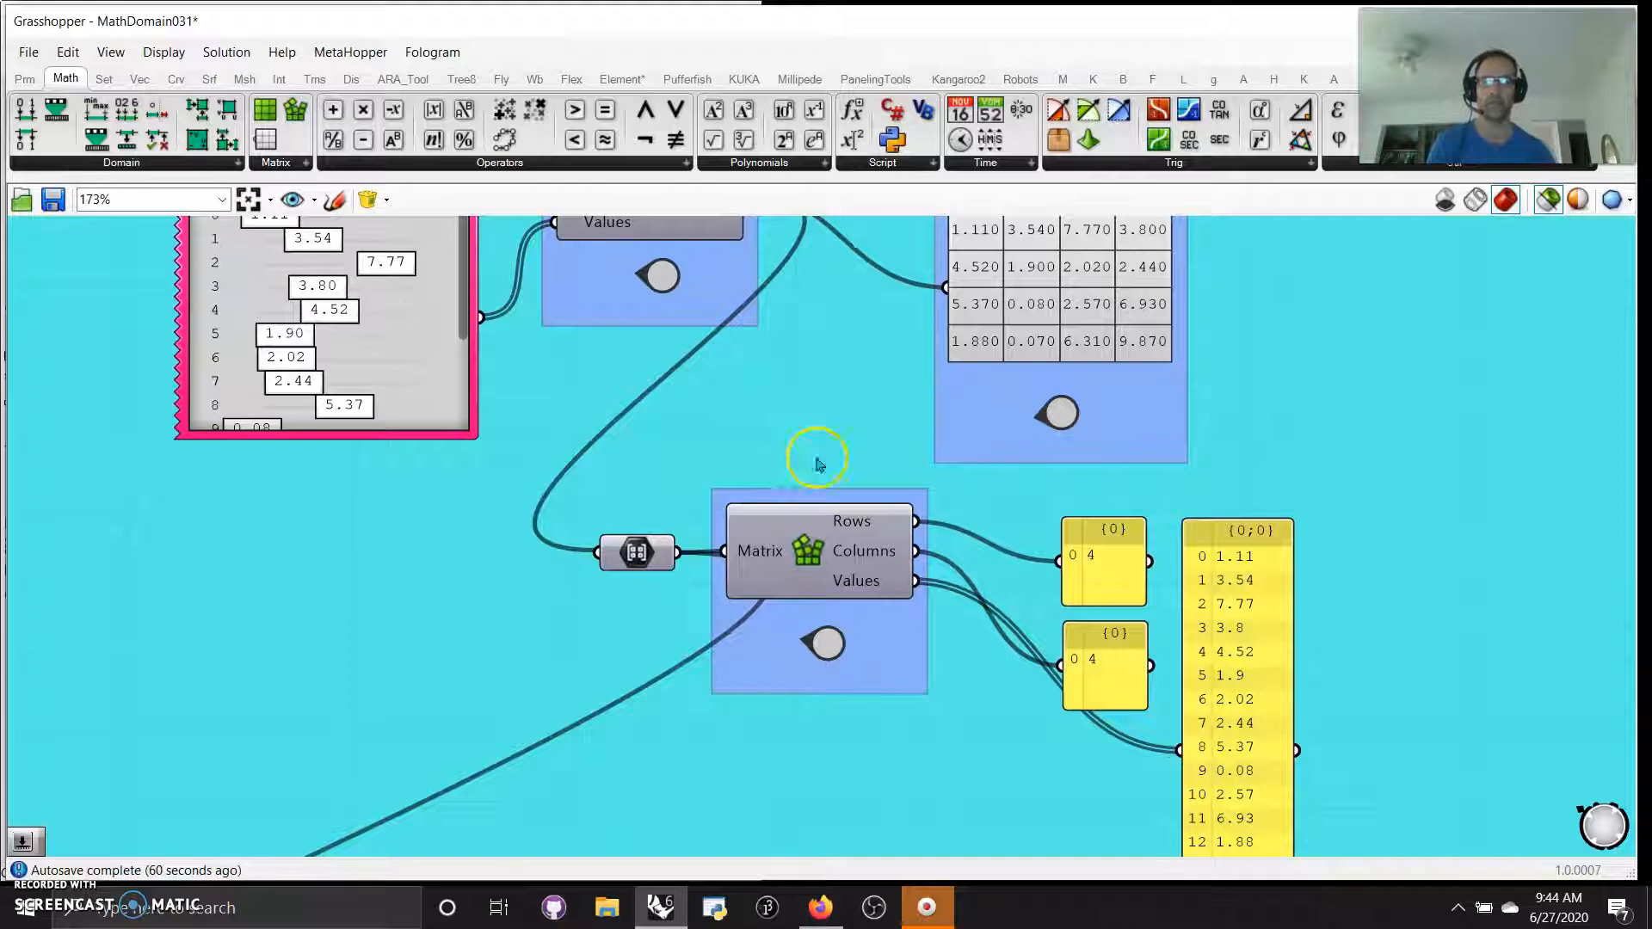
{"action": "left_click", "coordinate": [25, 79]}
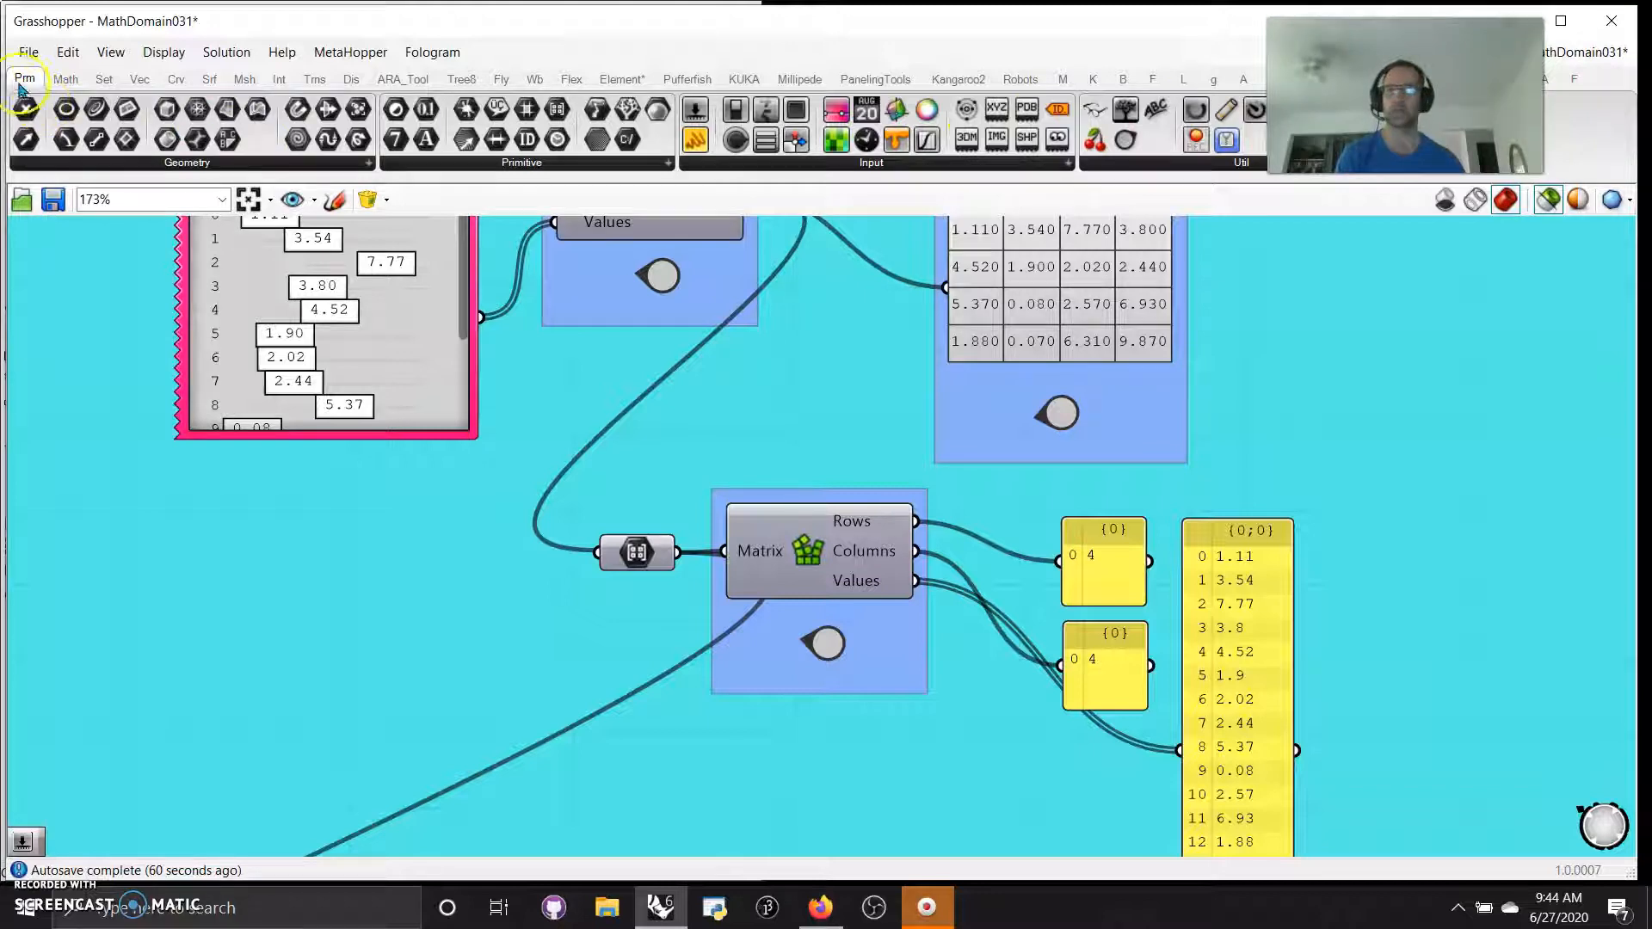
{"action": "left_click_drag", "start_coordinate": [1094, 120], "coordinate": [331, 544]}
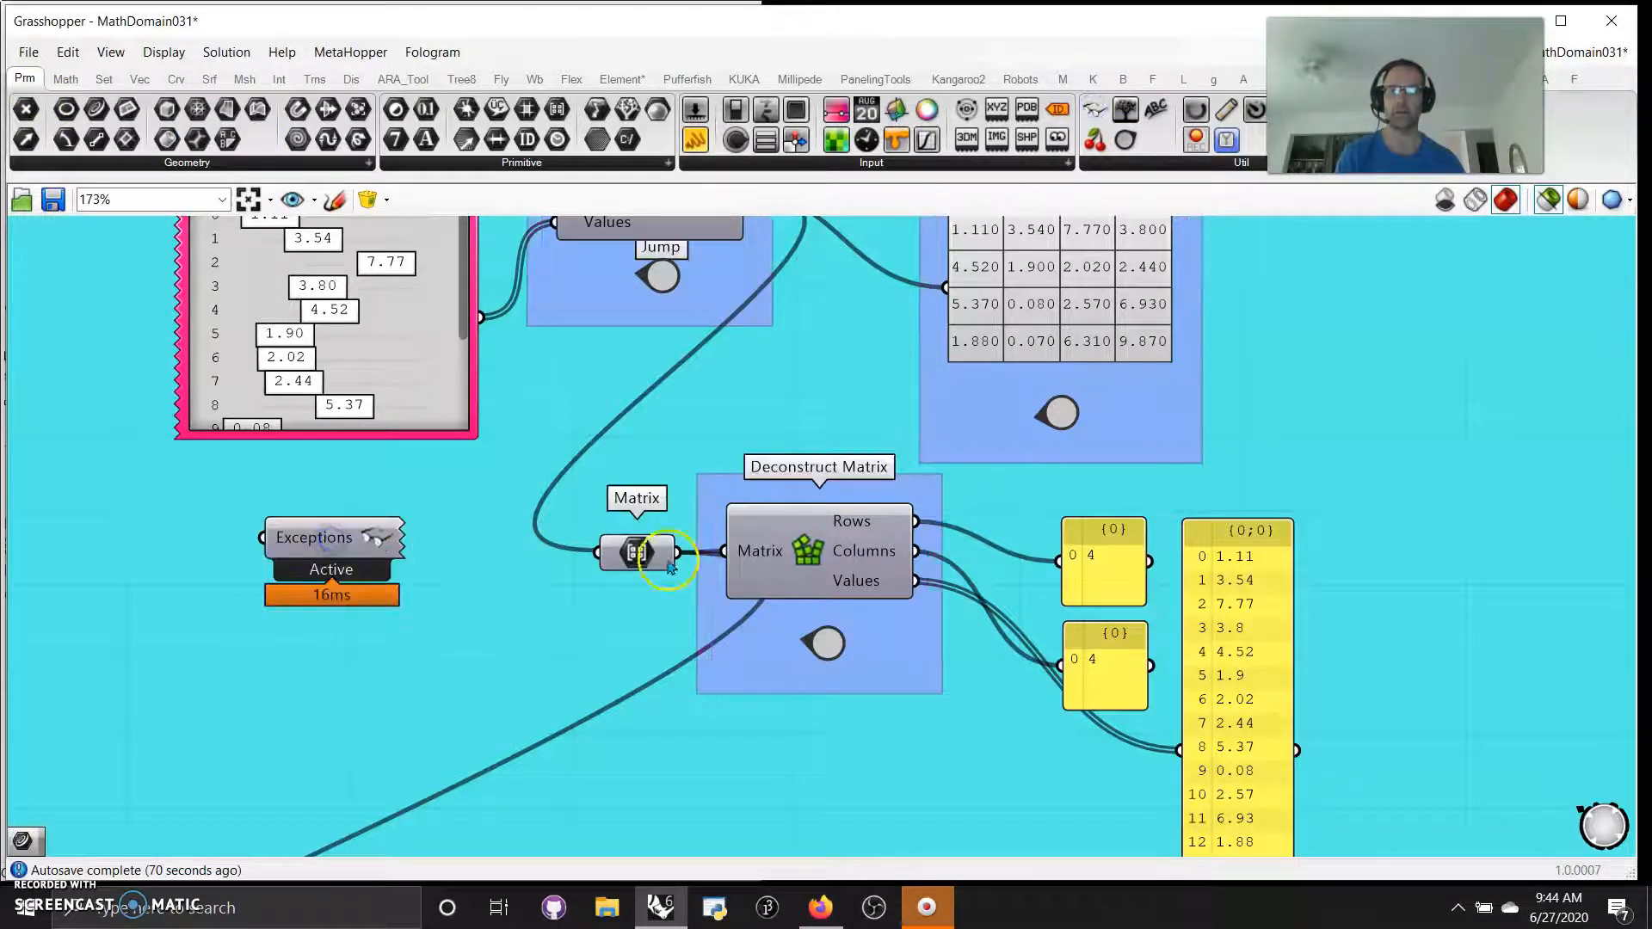
{"action": "right_click_drag", "start_coordinate": [727, 365], "coordinate": [661, 324]}
{"action": "left_click", "coordinate": [749, 503]}
Examine the Deconstruct Matrix outputs, the chain of matrix operations and the C# Script group on the yellow background
{"action": "right_click_drag", "start_coordinate": [878, 751], "coordinate": [834, 508]}
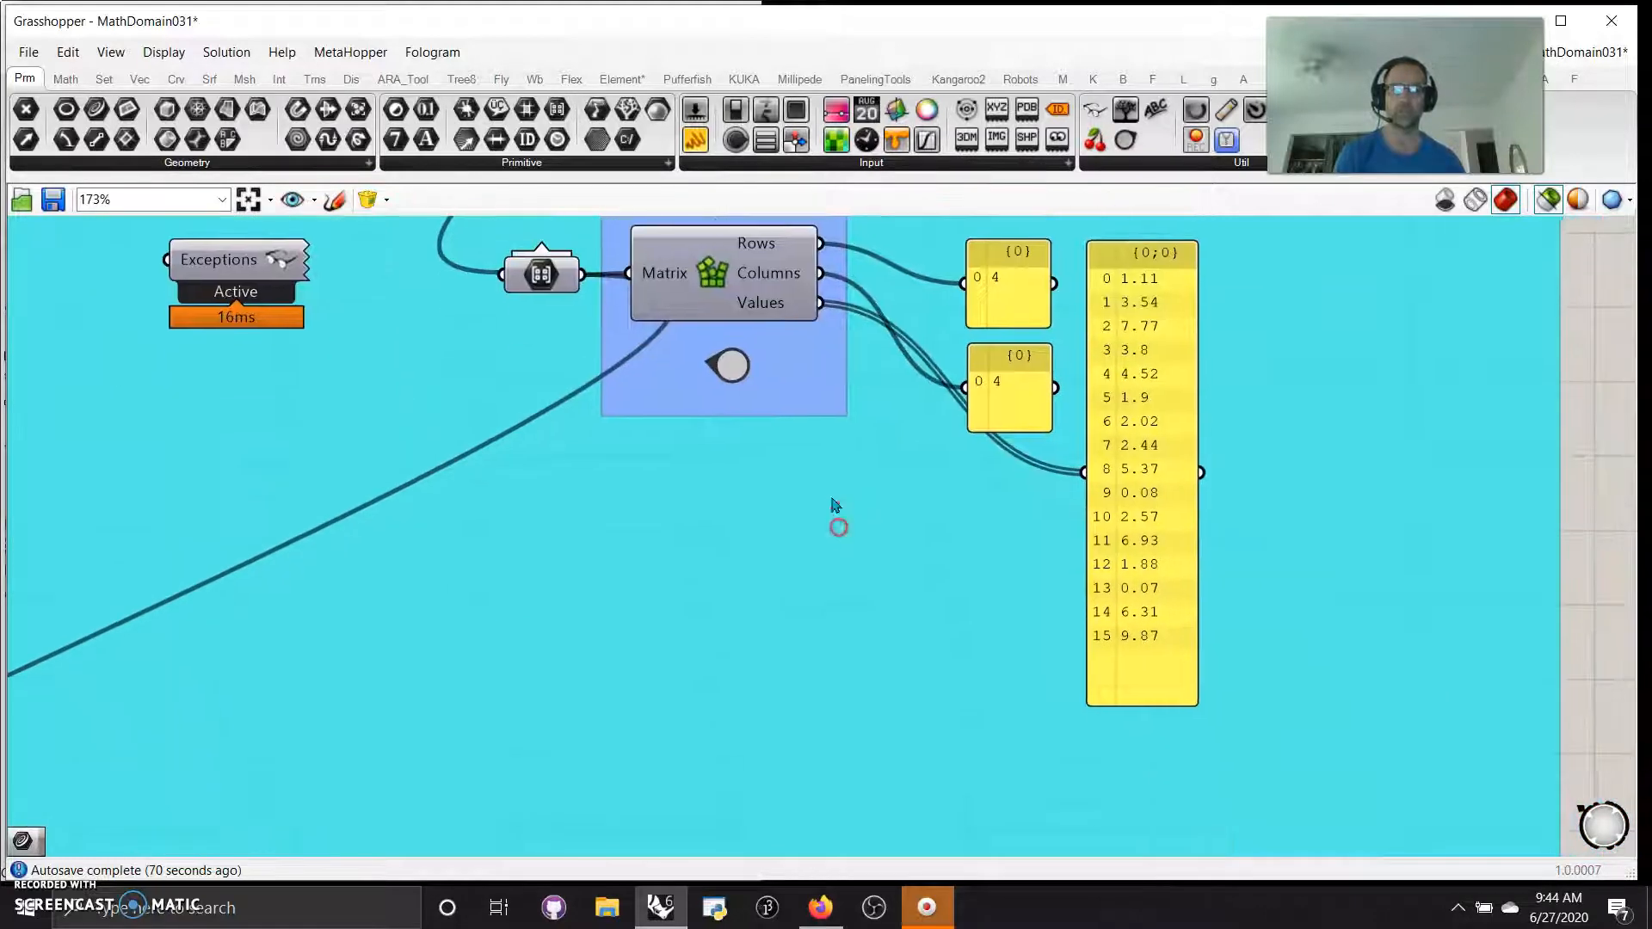
{"action": "right_click_drag", "start_coordinate": [882, 682], "coordinate": [838, 652]}
{"action": "right_click_drag", "start_coordinate": [706, 727], "coordinate": [1081, 468]}
{"action": "right_click_drag", "start_coordinate": [387, 564], "coordinate": [978, 447]}
{"action": "scroll", "coordinate": [892, 730], "scroll_direction": "down", "scroll_amount": 2}
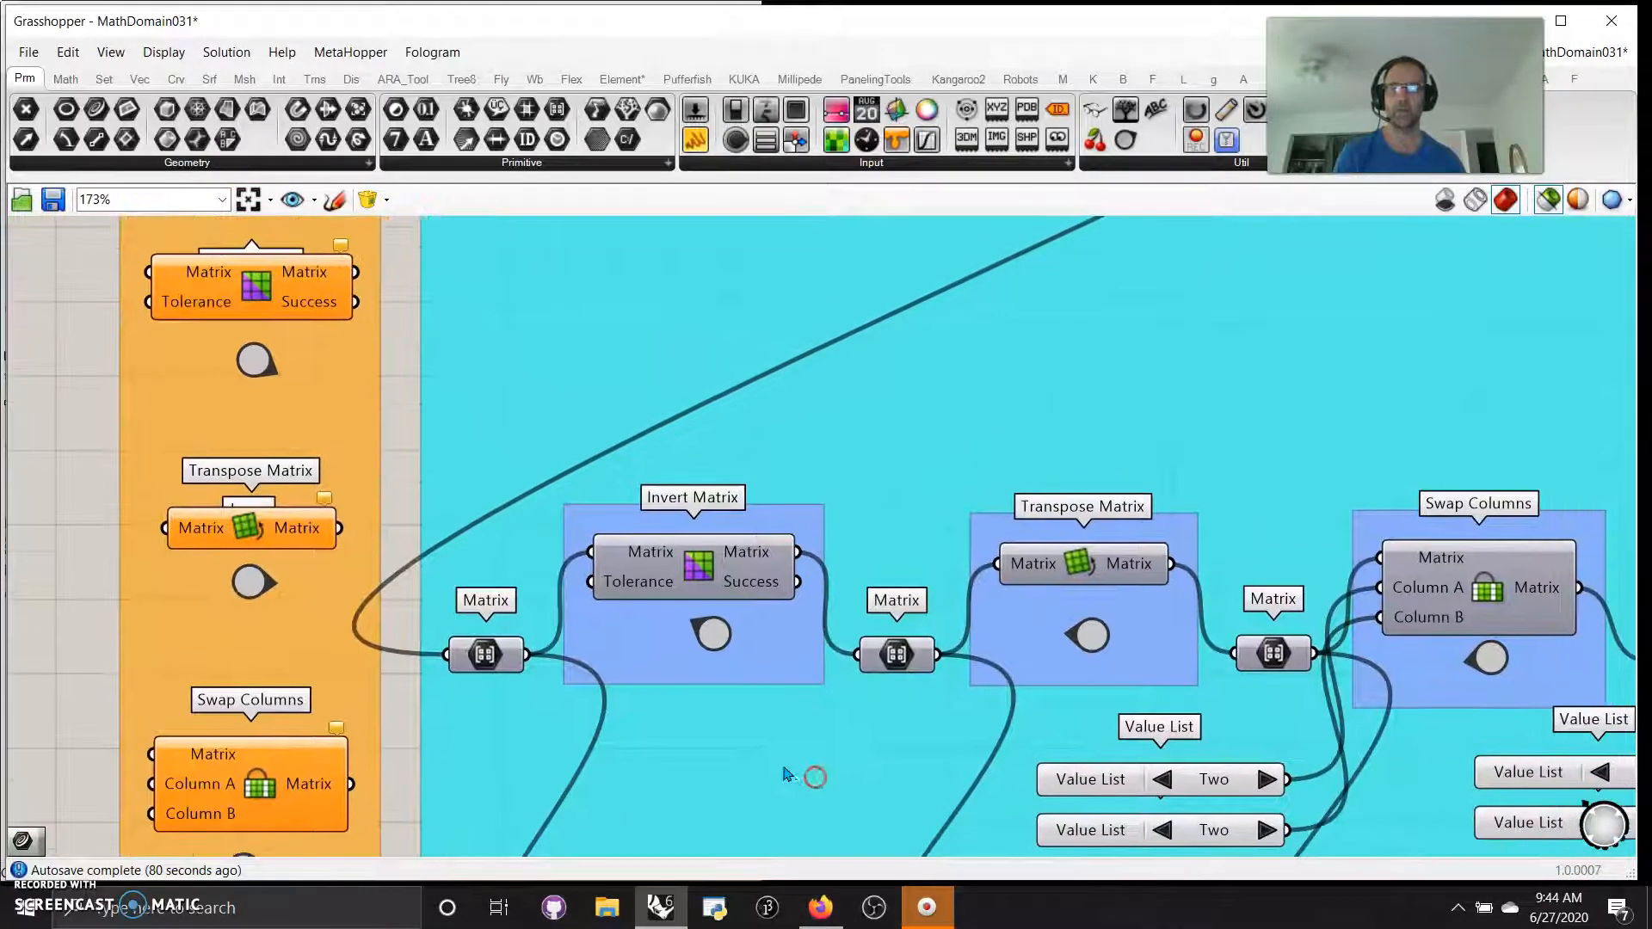
{"action": "scroll", "coordinate": [786, 757], "scroll_direction": "down", "scroll_amount": 5}
{"action": "scroll", "coordinate": [505, 425], "scroll_direction": "up", "scroll_amount": 6}
{"action": "right_click_drag", "start_coordinate": [558, 370], "coordinate": [554, 504]}
{"action": "left_click", "coordinate": [499, 488]}
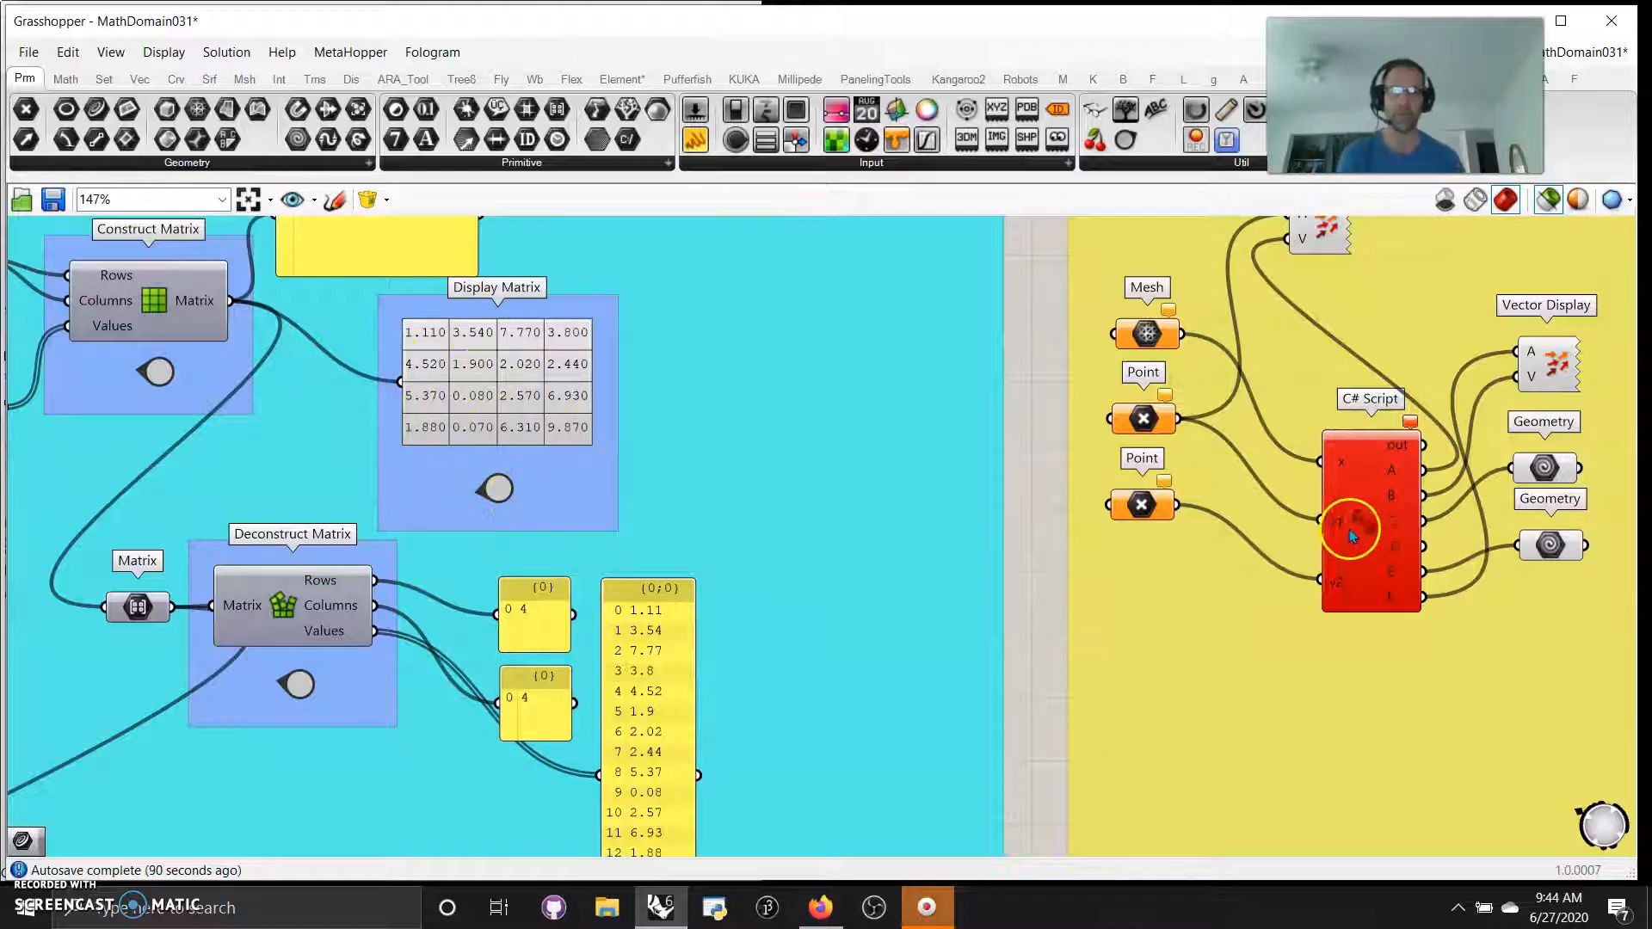
{"action": "right_click_drag", "start_coordinate": [1034, 608], "coordinate": [982, 640]}
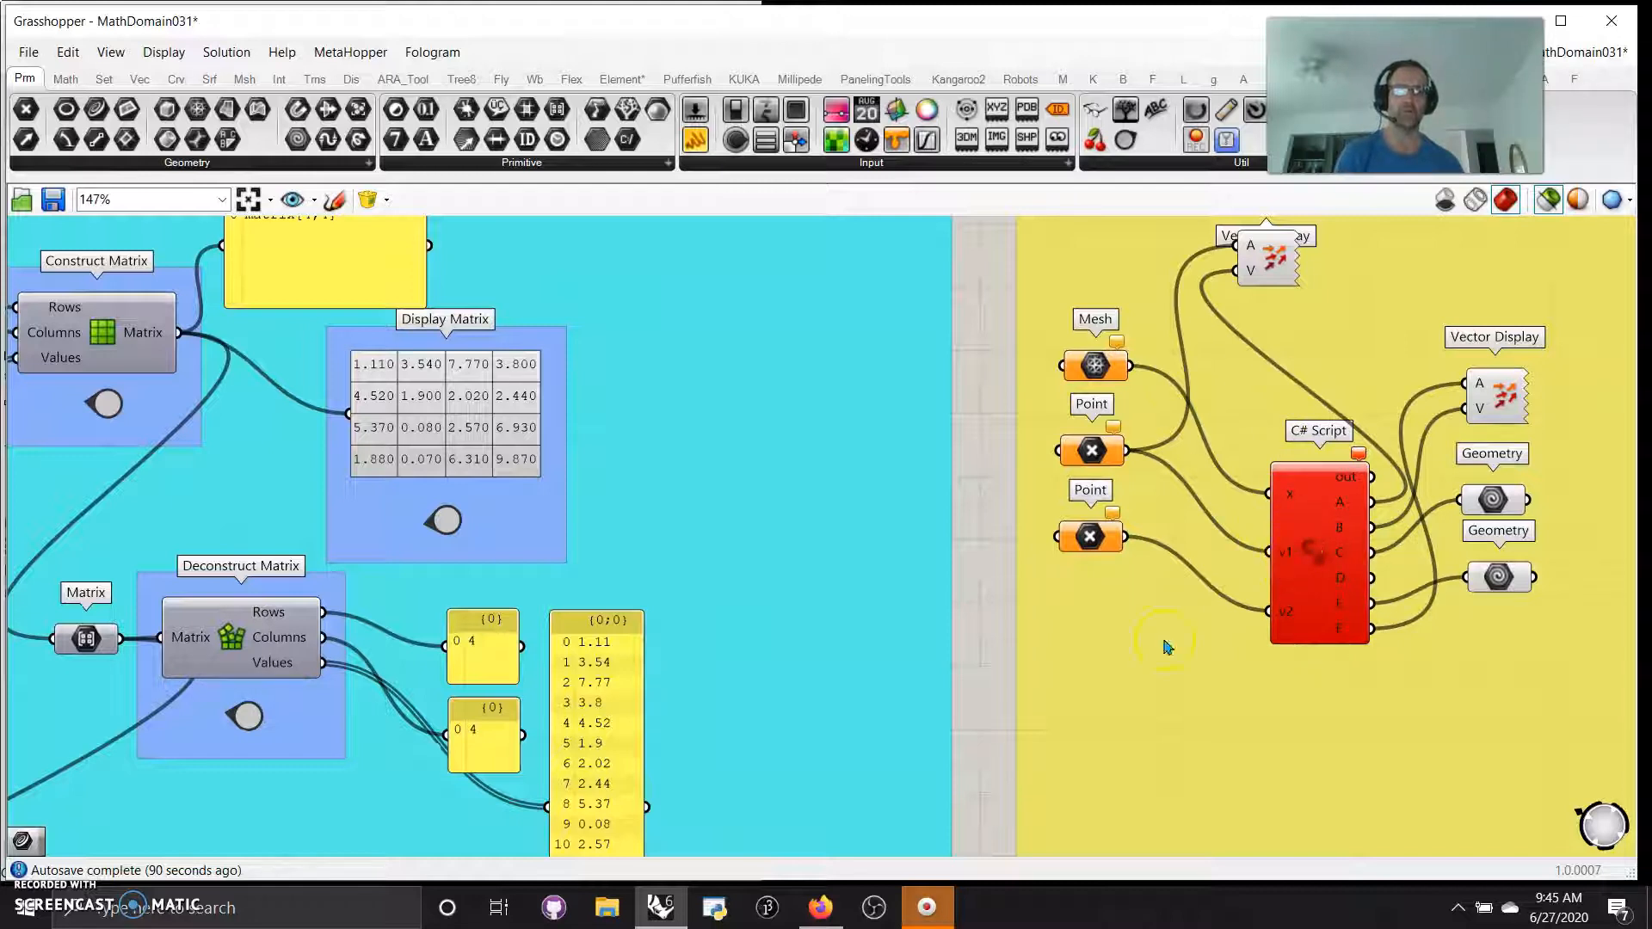
{"action": "right_click_drag", "start_coordinate": [987, 550], "coordinate": [1282, 524]}
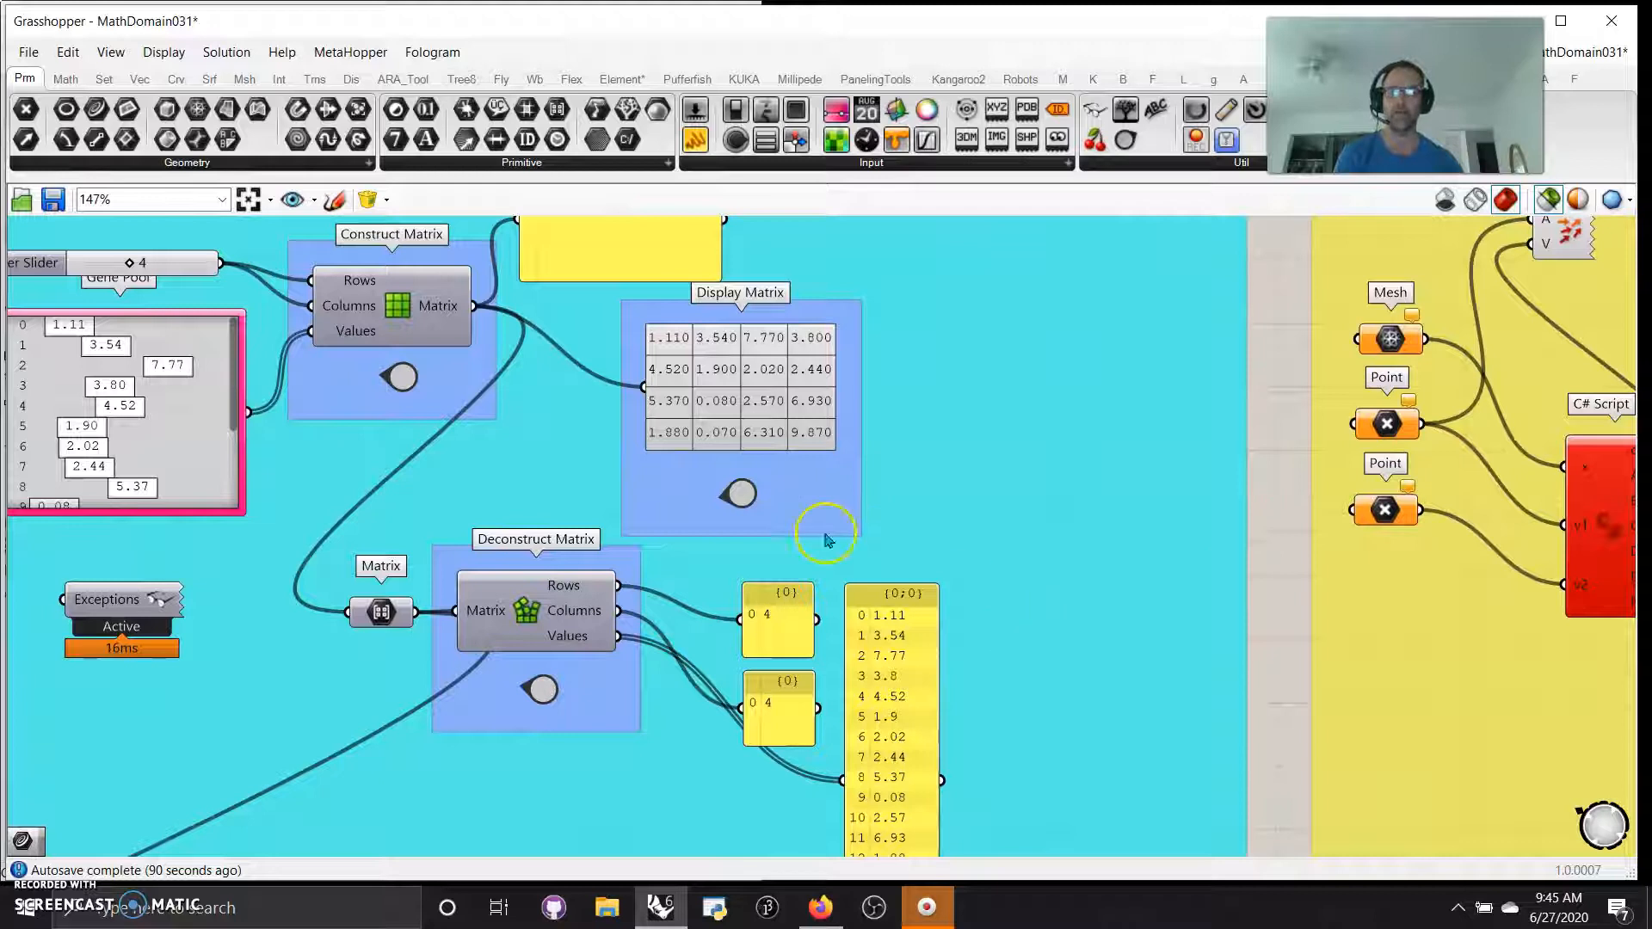
Examine the Invert Matrix and Transpose Matrix components and compare their Display Matrix tables
{"action": "right_click_drag", "start_coordinate": [517, 719], "coordinate": [950, 527]}
{"action": "right_click_drag", "start_coordinate": [500, 747], "coordinate": [1000, 477]}
{"action": "right_click_drag", "start_coordinate": [827, 537], "coordinate": [839, 350]}
{"action": "right_click_drag", "start_coordinate": [733, 679], "coordinate": [740, 476]}
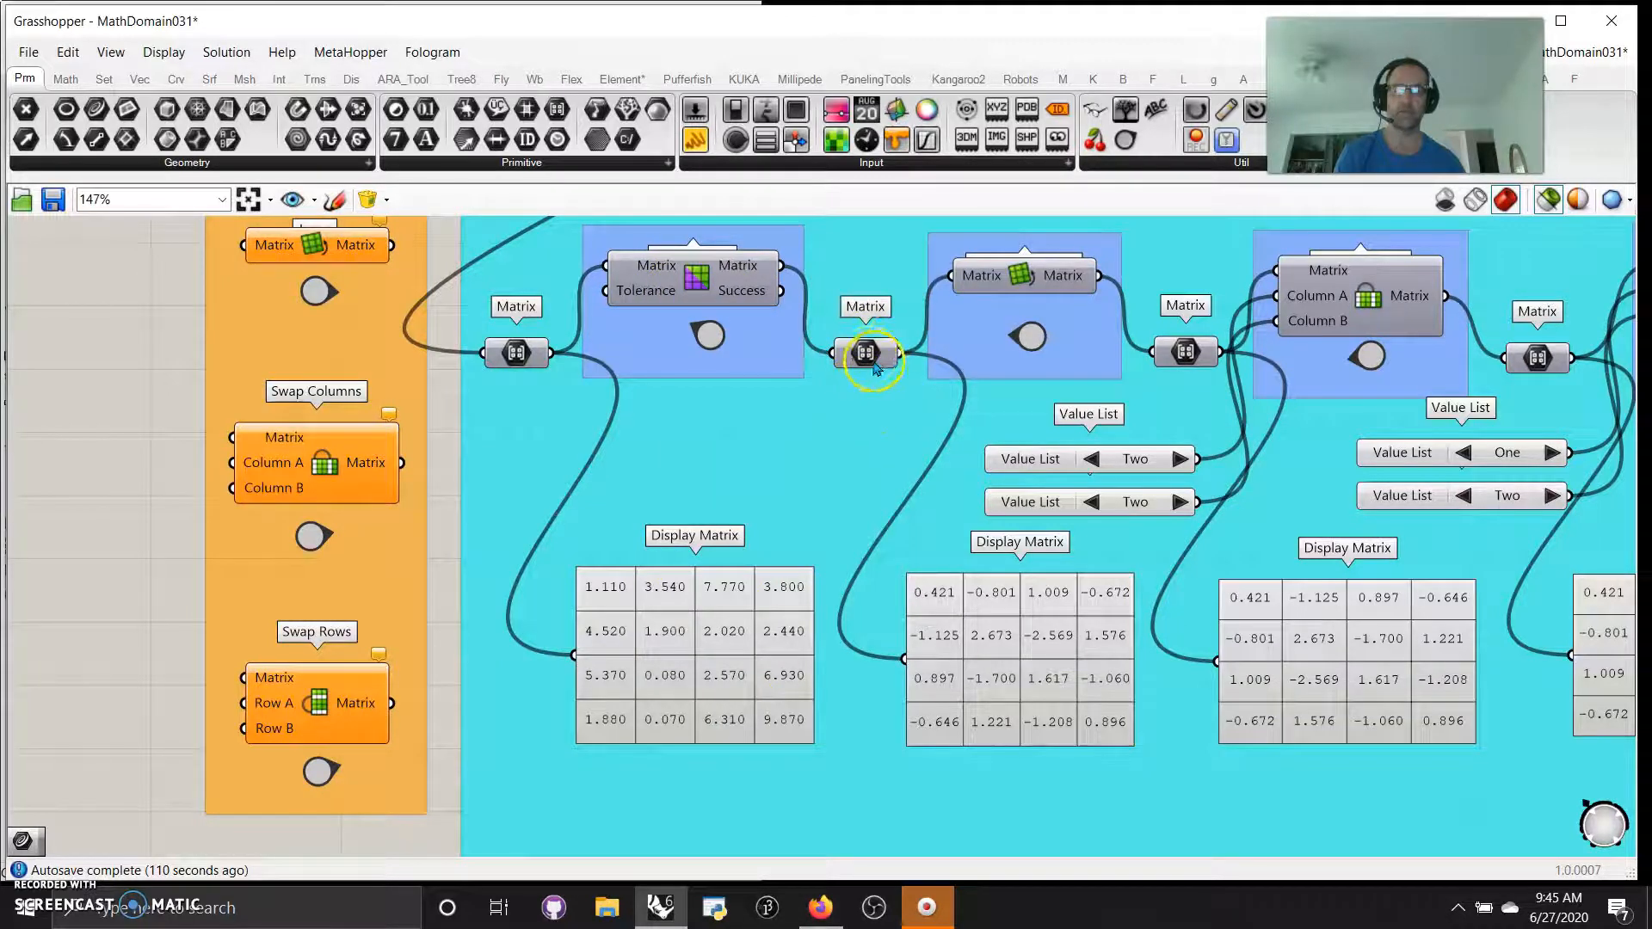
{"action": "mouse_move", "coordinate": [970, 471]}
{"action": "right_mouse_down"}
{"action": "mouse_move", "coordinate": [808, 594]}
{"action": "mouse_move", "coordinate": [753, 568]}
{"action": "right_mouse_up"}
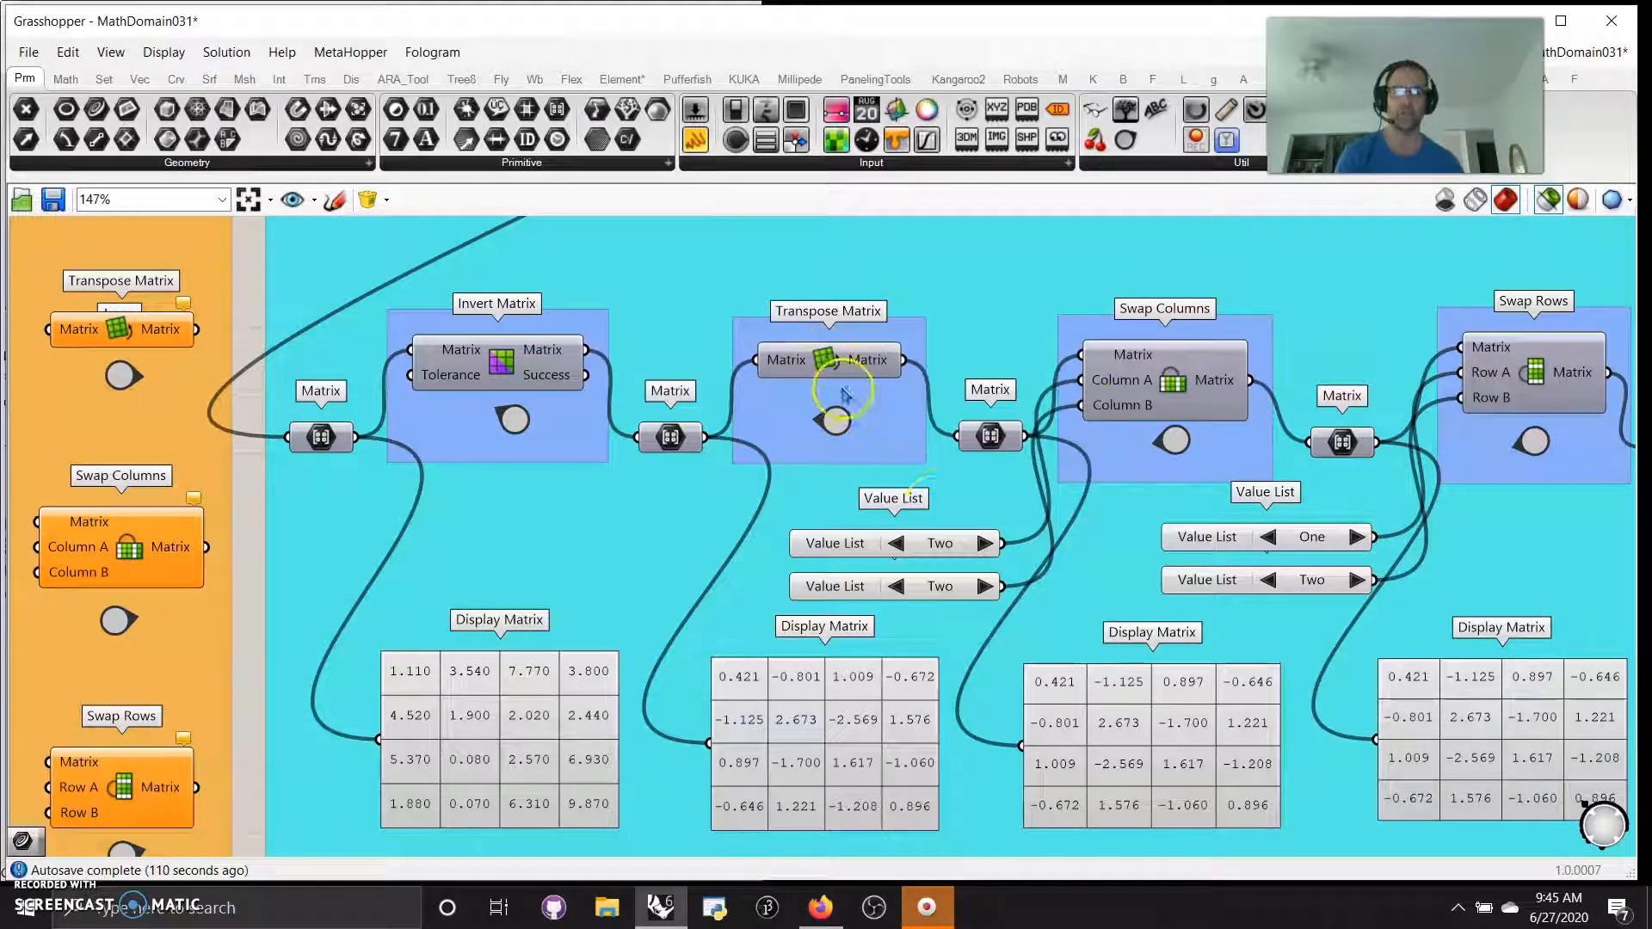
Set the Swap Columns value lists to One for Column A and Three for Column B
{"action": "right_click_drag", "start_coordinate": [1082, 609], "coordinate": [829, 540]}
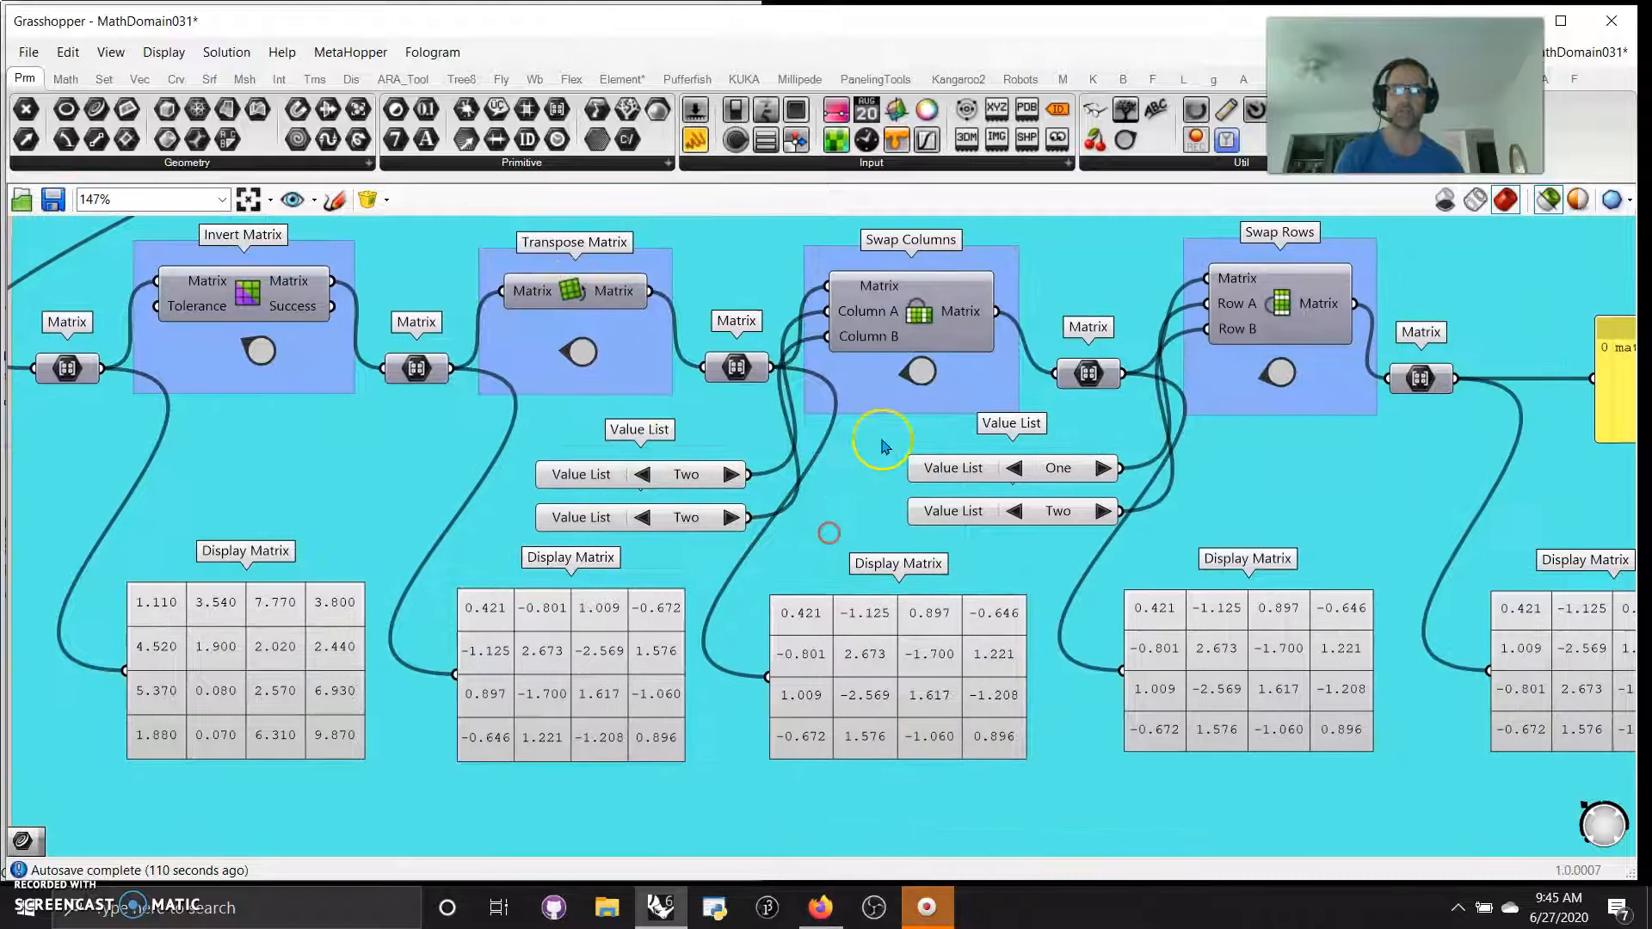
{"action": "left_click", "coordinate": [732, 475]}
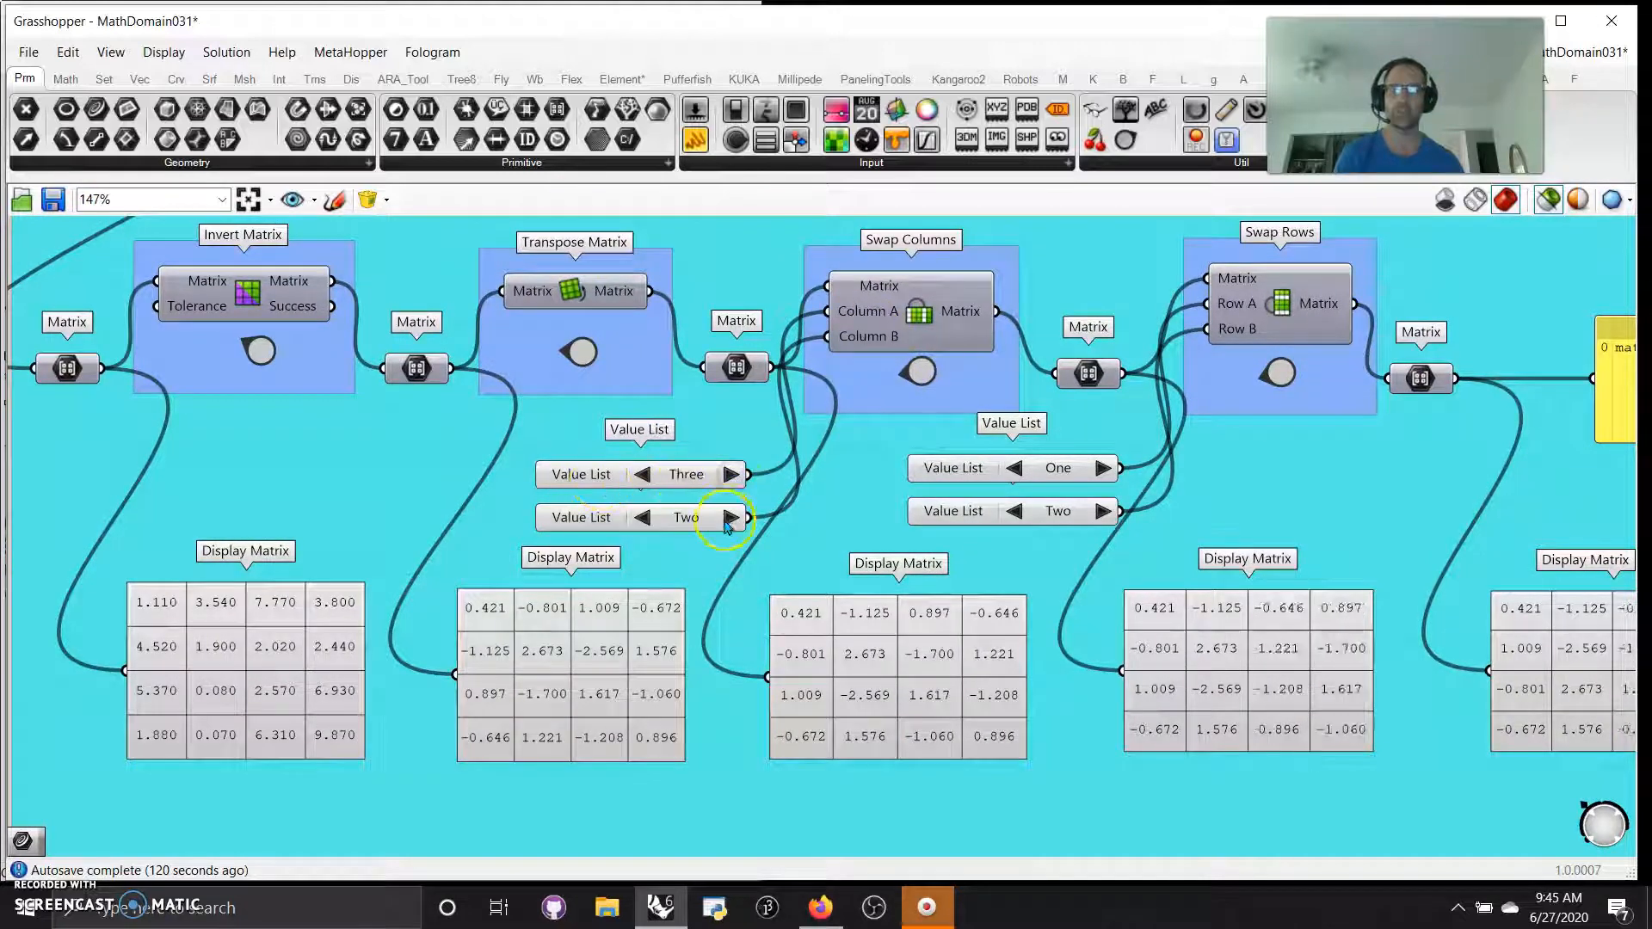
{"action": "double_click", "coordinate": [642, 479]}
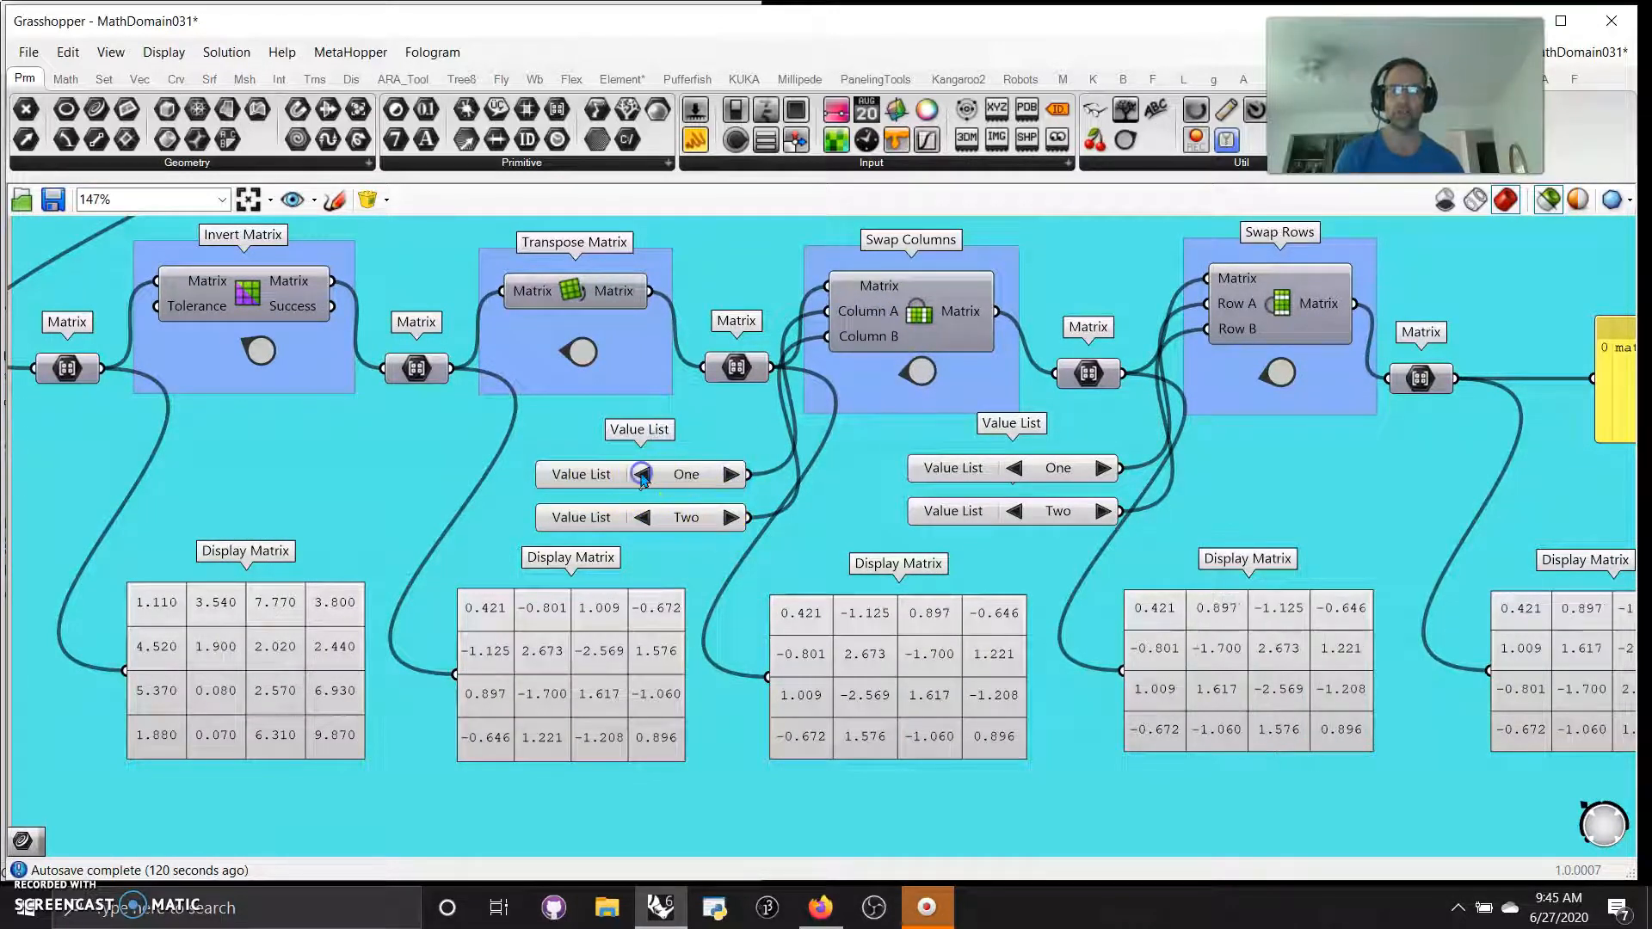
{"action": "left_click", "coordinate": [772, 498]}
{"action": "left_click", "coordinate": [732, 517]}
Examine the Swap Columns and Swap Rows results and the C# Script group with its output panels
{"action": "right_click_drag", "start_coordinate": [1154, 611], "coordinate": [940, 661]}
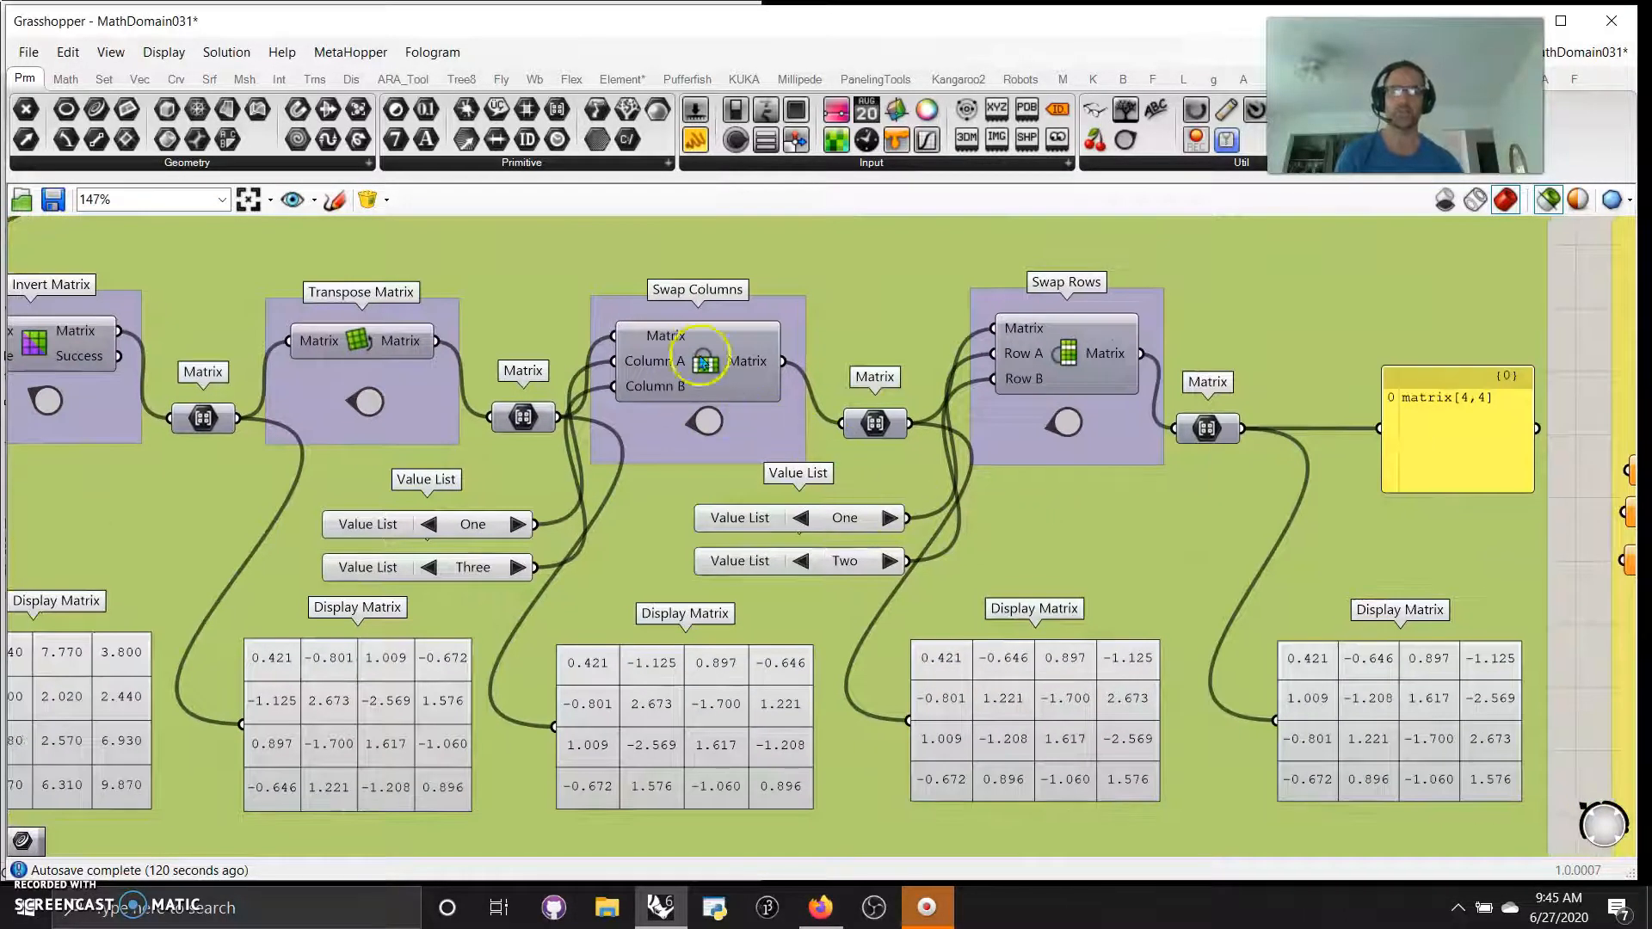
{"action": "right_click_drag", "start_coordinate": [1101, 521], "coordinate": [953, 504]}
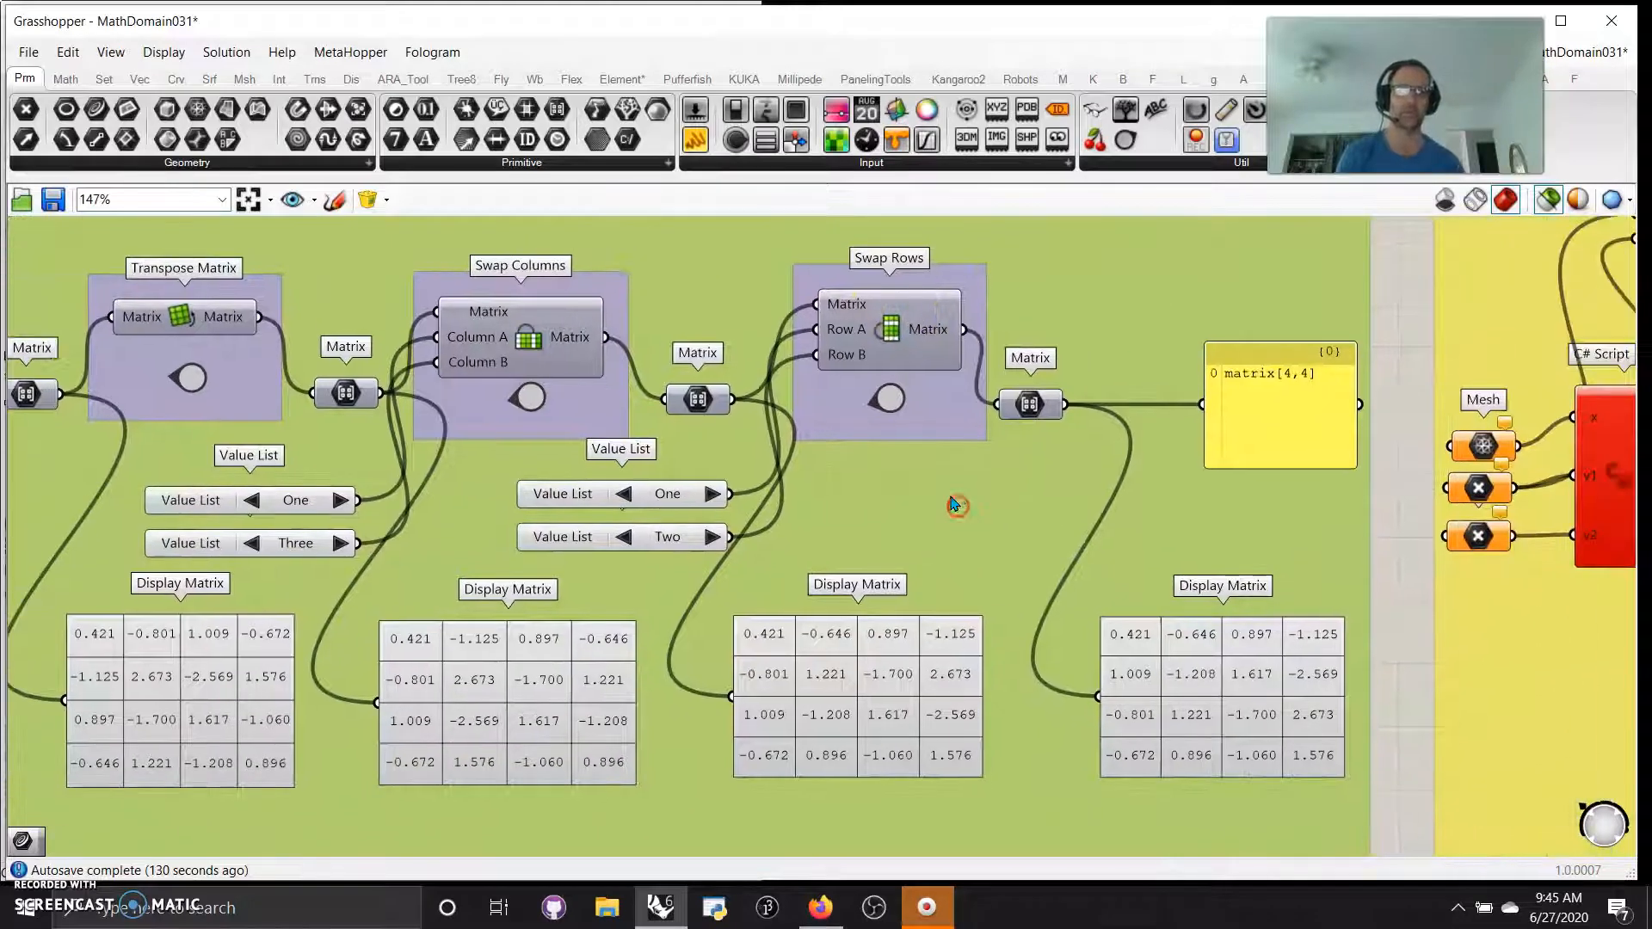
{"action": "scroll", "coordinate": [925, 525], "scroll_direction": "down", "scroll_amount": 5}
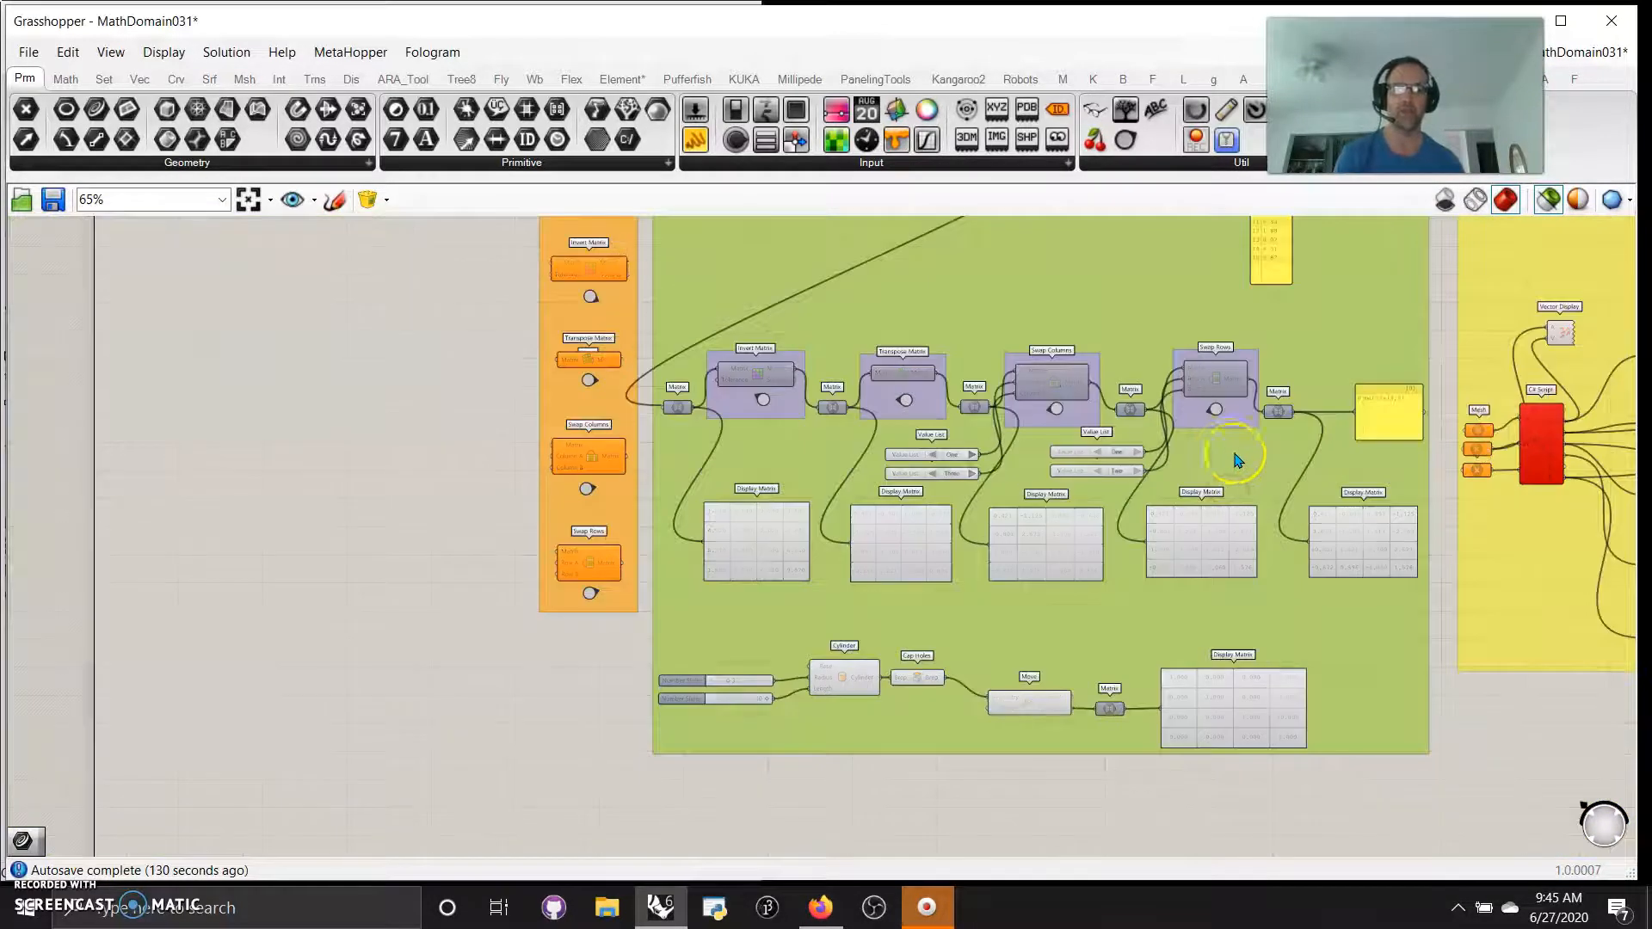
{"action": "right_click_drag", "start_coordinate": [1236, 461], "coordinate": [1225, 582]}
{"action": "right_click_drag", "start_coordinate": [1392, 420], "coordinate": [819, 627]}
{"action": "scroll", "coordinate": [1093, 520], "scroll_direction": "up", "scroll_amount": 3}
{"action": "right_click_drag", "start_coordinate": [622, 461], "coordinate": [700, 657]}
{"action": "mouse_move", "coordinate": [657, 759]}
{"action": "right_mouse_down"}
{"action": "mouse_move", "coordinate": [702, 333]}
{"action": "mouse_move", "coordinate": [686, 345]}
{"action": "right_mouse_up"}
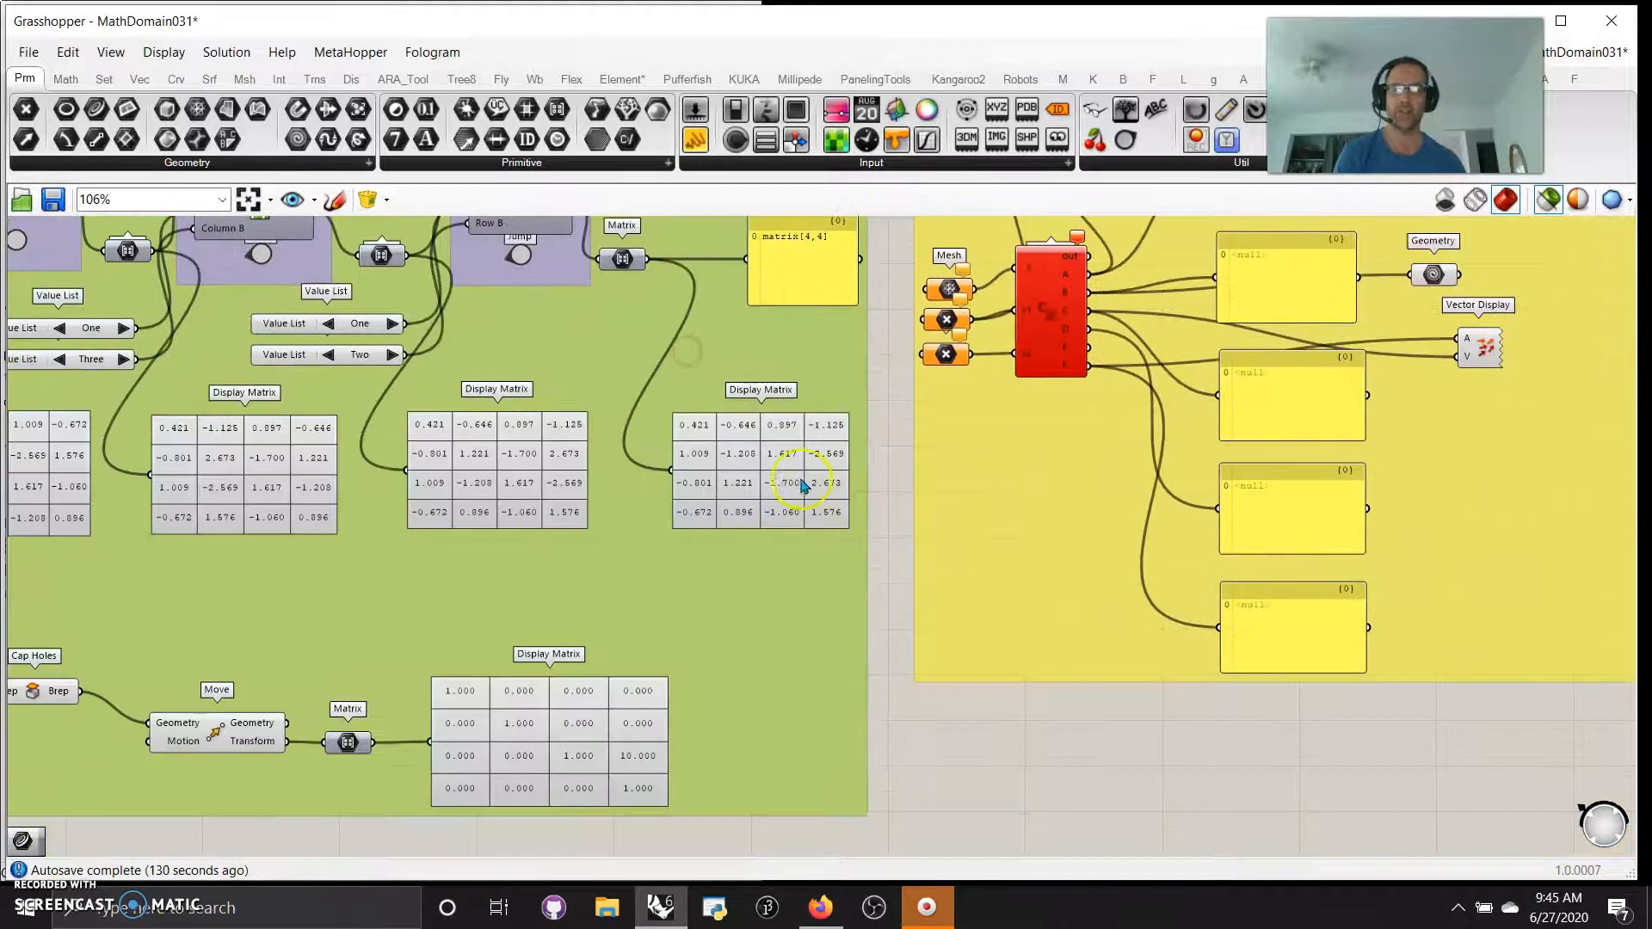
Select the Cylinder component in the chain that leads through Cap Holes and Move to a Display Matrix
{"action": "right_click_drag", "start_coordinate": [311, 644], "coordinate": [998, 425]}
{"action": "scroll", "coordinate": [697, 530], "scroll_direction": "up", "scroll_amount": 2}
{"action": "left_click_drag", "start_coordinate": [544, 473], "coordinate": [552, 475]}
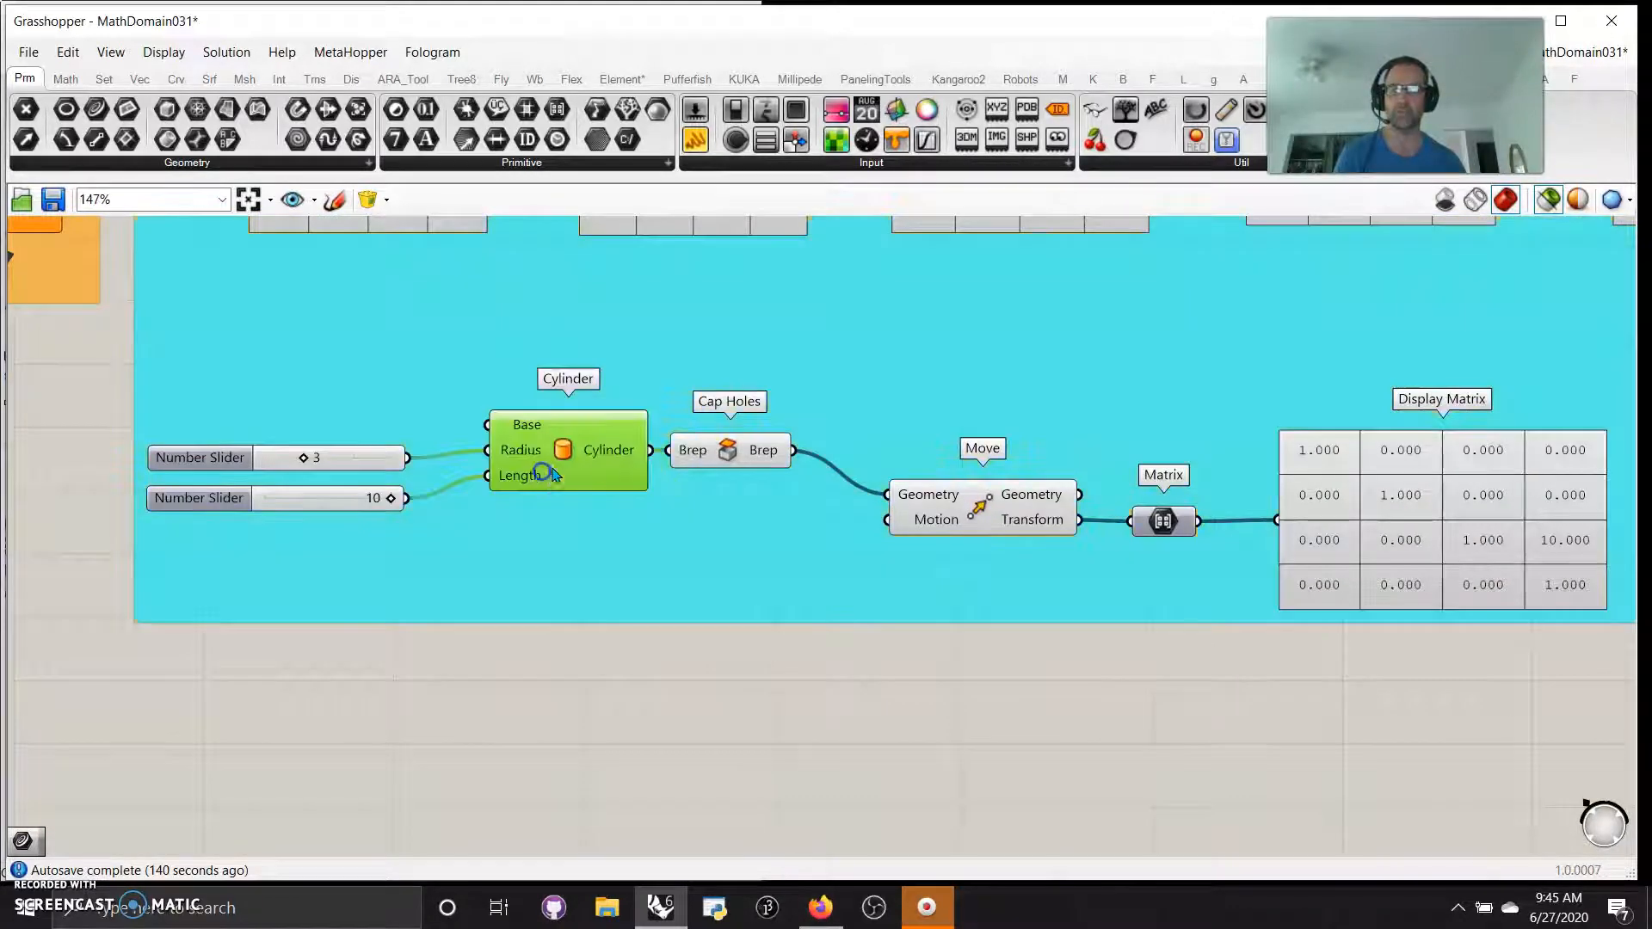
Examine the chain from Cap Holes through Move and Matrix to its Display Matrix table
{"action": "left_click", "coordinate": [691, 463]}
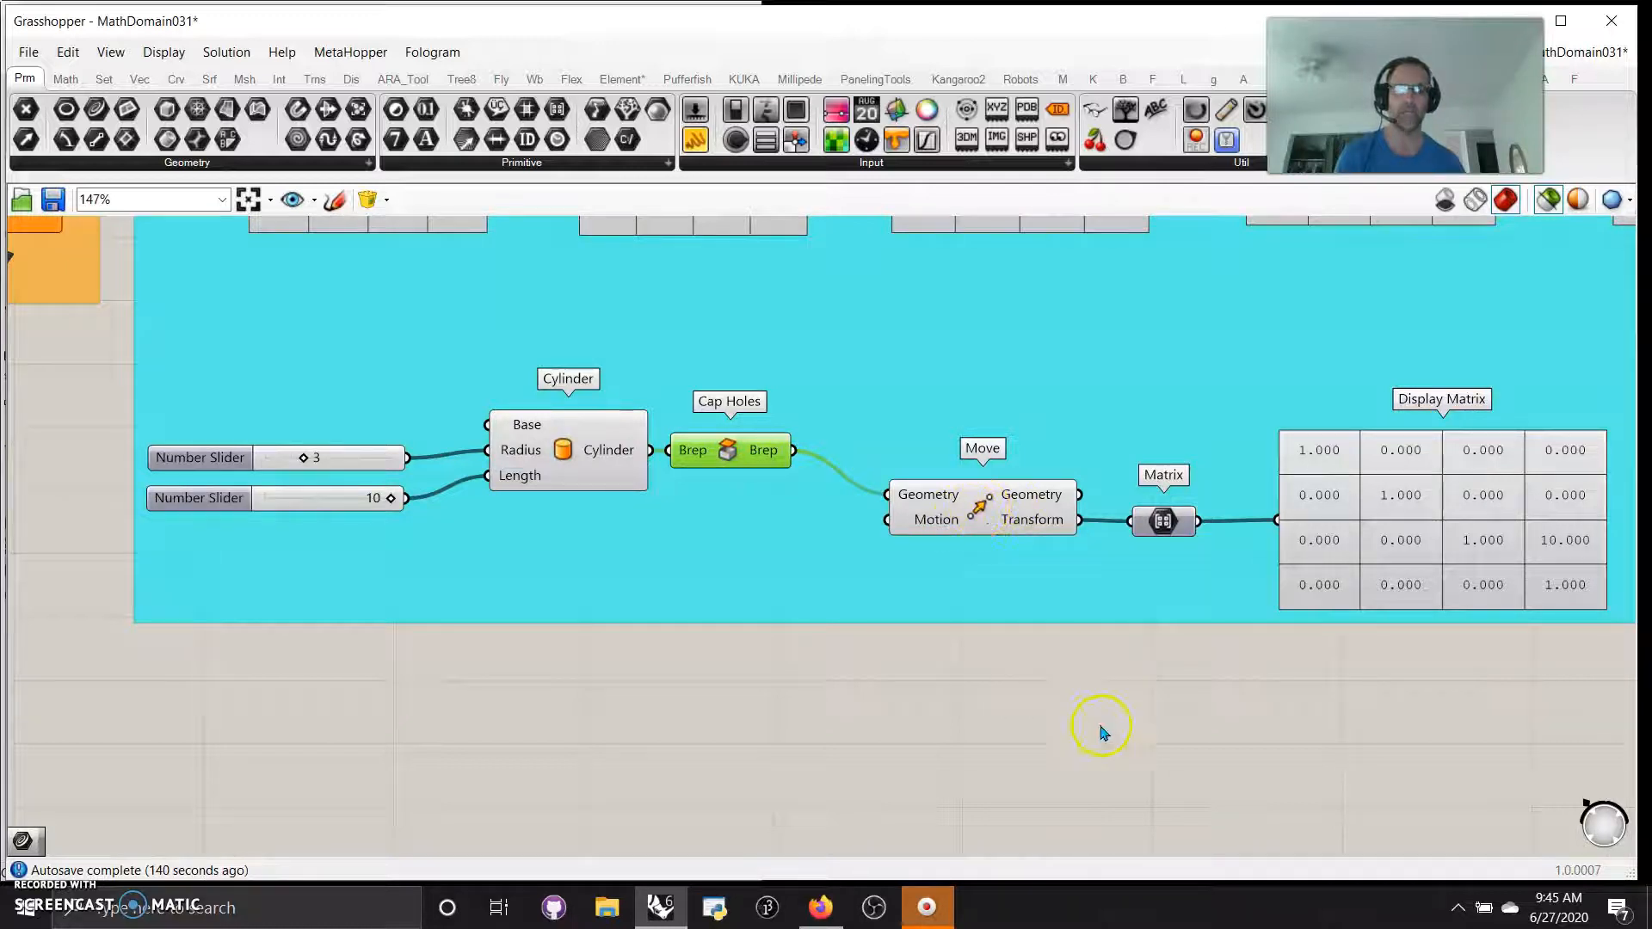
{"action": "right_click_drag", "start_coordinate": [1107, 727], "coordinate": [826, 709]}
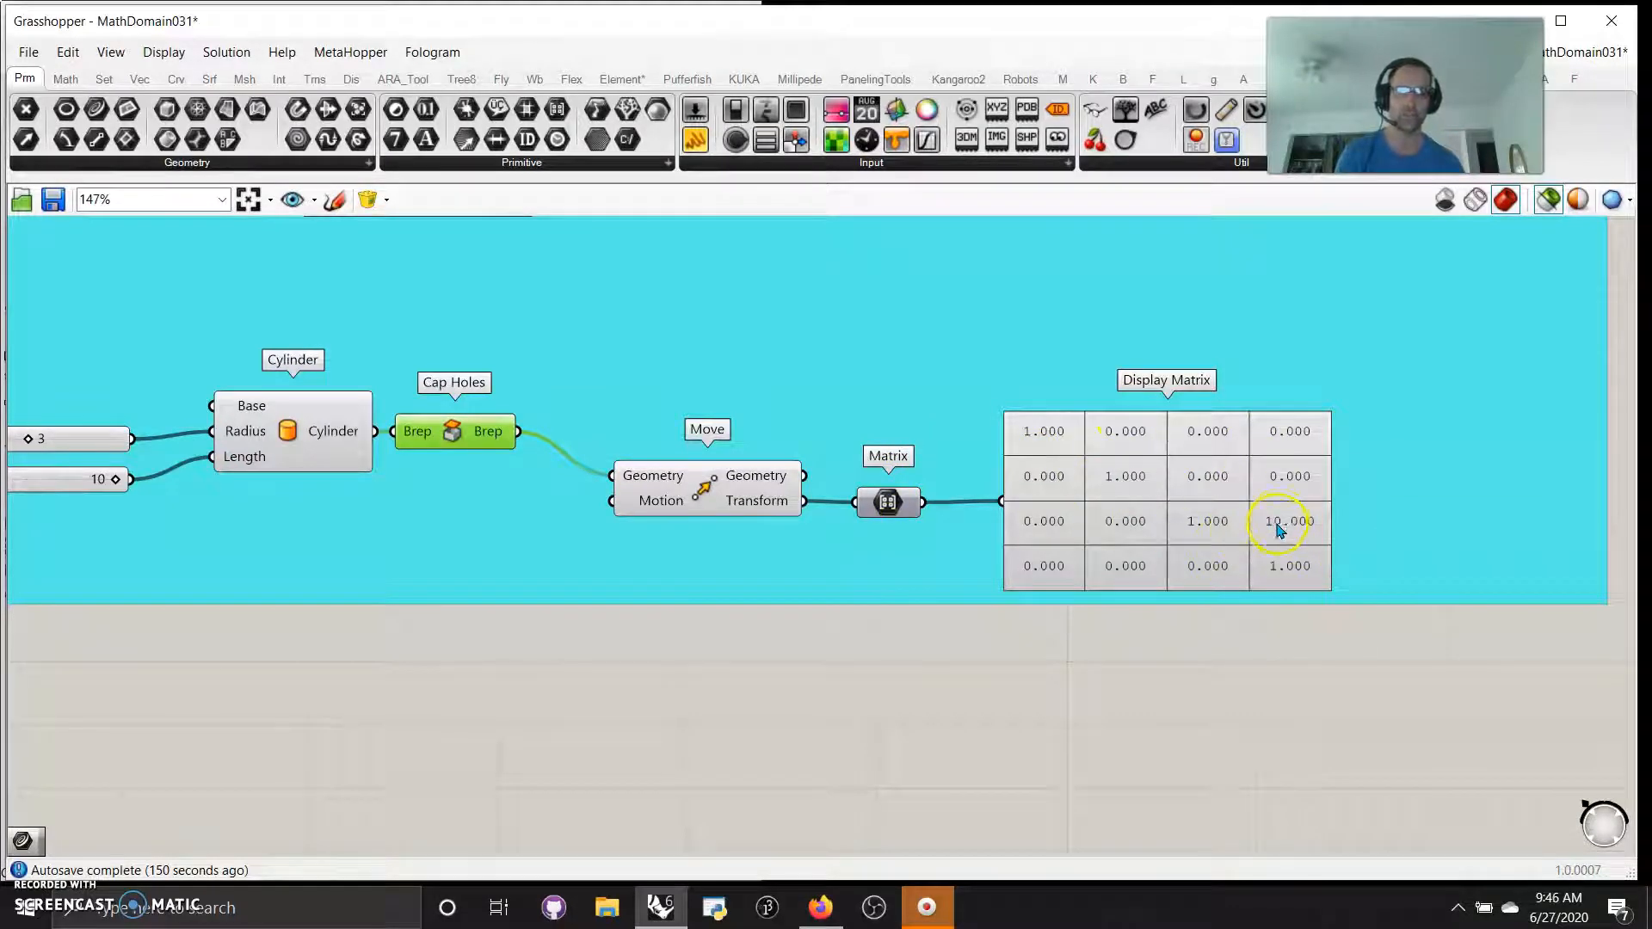
{"action": "right_click_drag", "start_coordinate": [1215, 704], "coordinate": [1013, 682]}
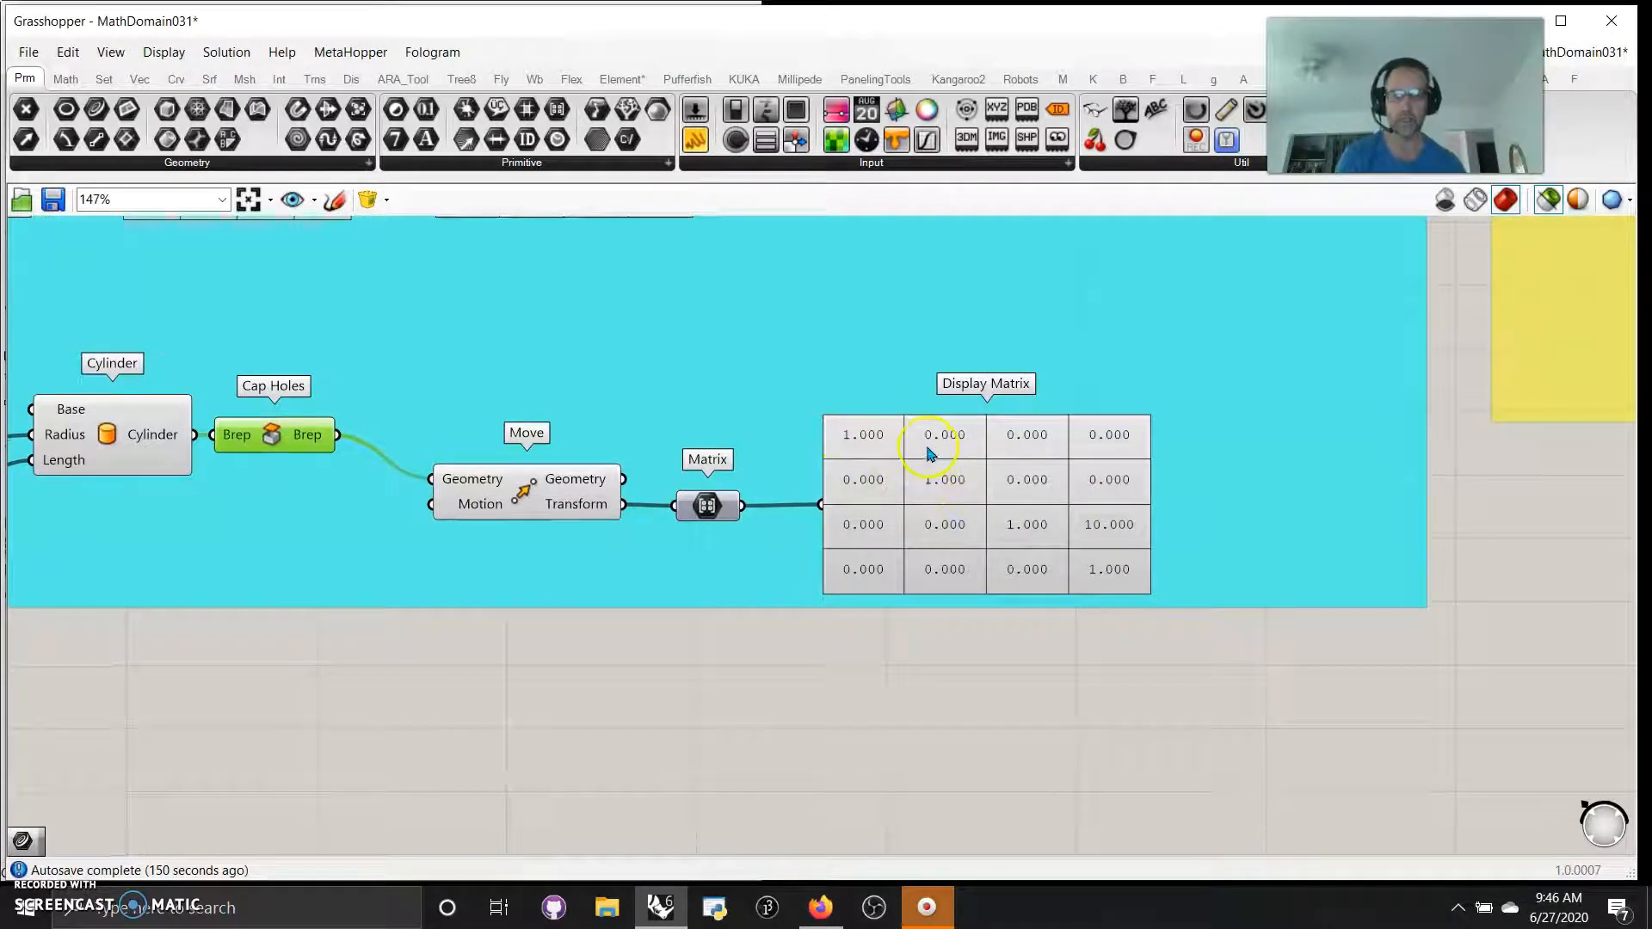
{"action": "right_click_drag", "start_coordinate": [1179, 682], "coordinate": [949, 695]}
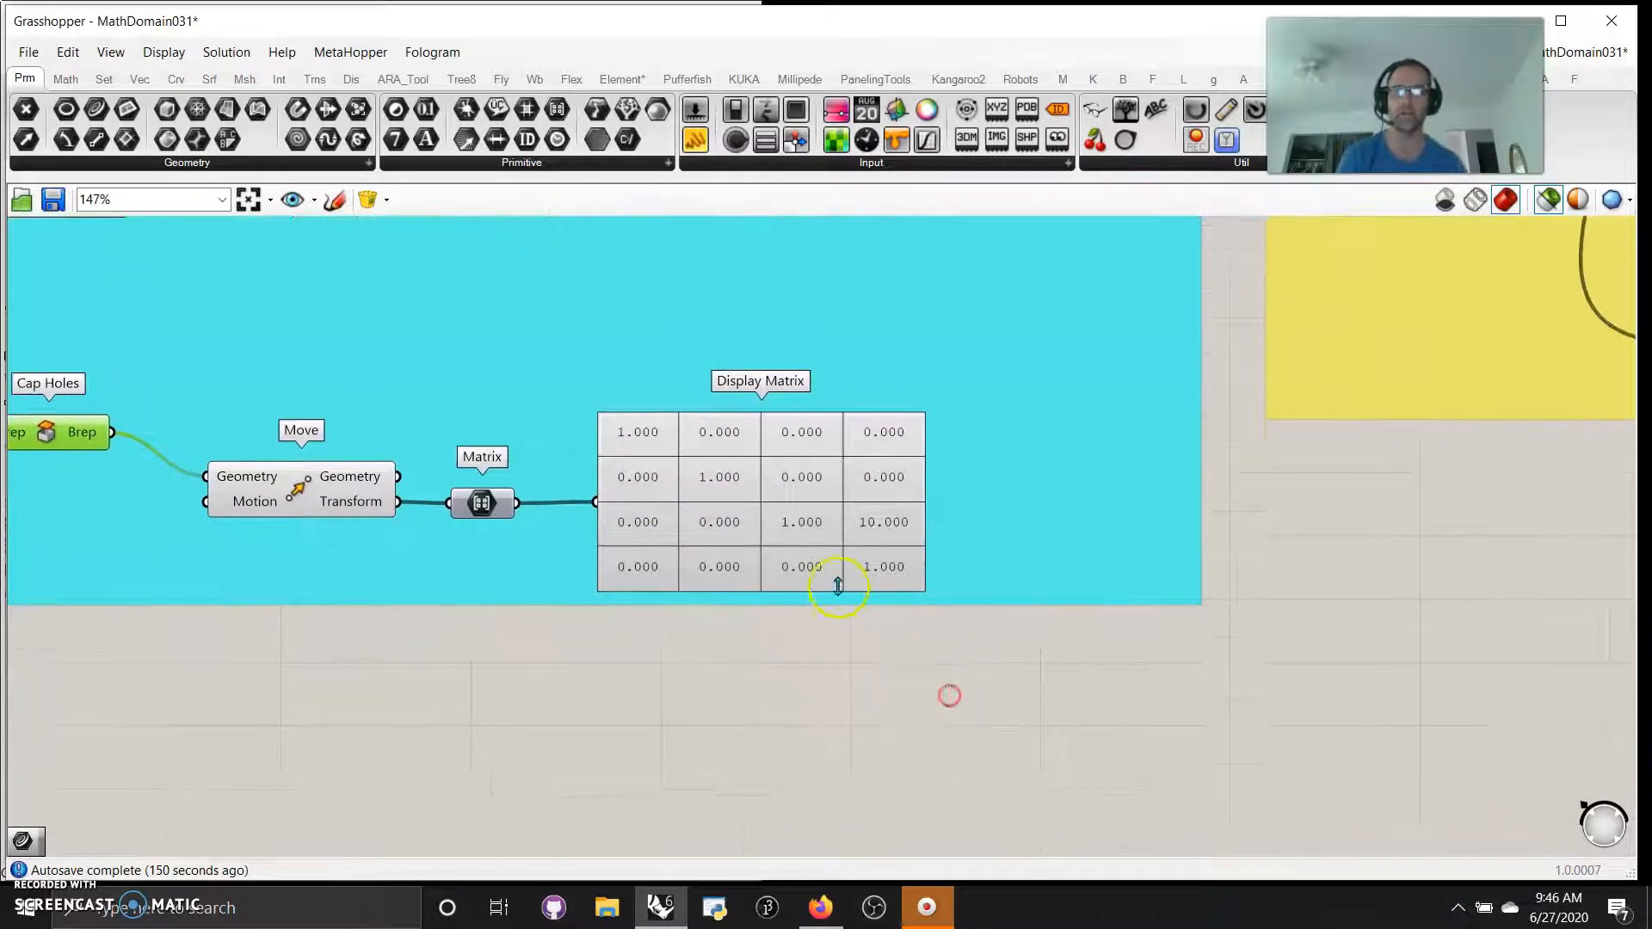
{"action": "right_click_drag", "start_coordinate": [673, 753], "coordinate": [779, 747]}
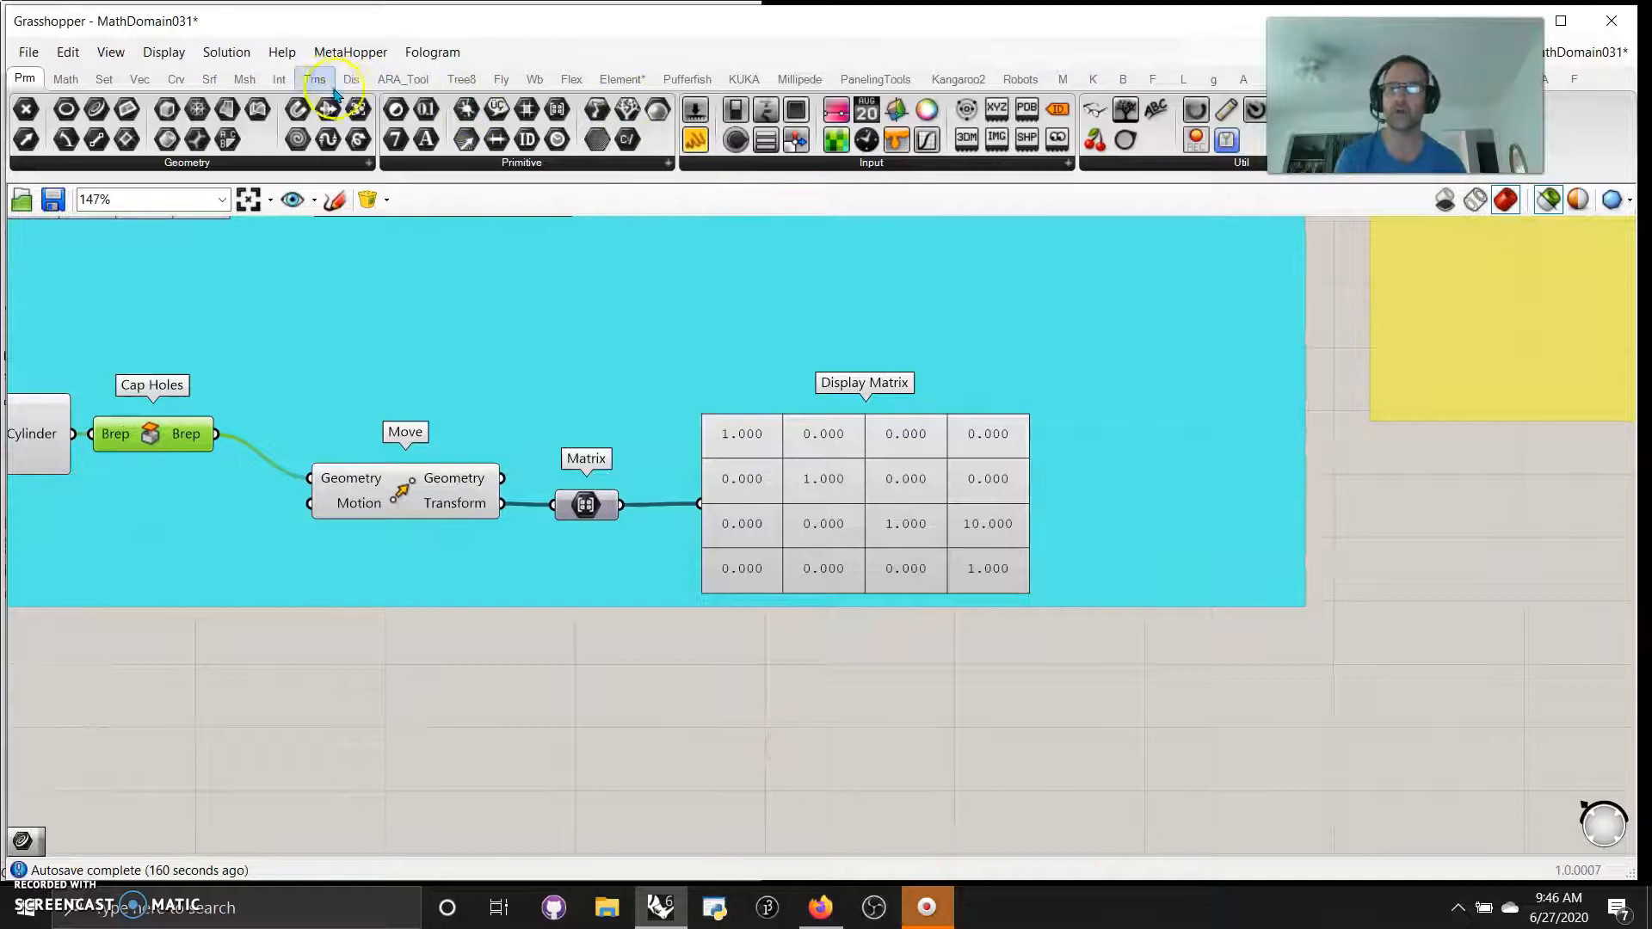
Place a Rotate component on the empty canvas below the Move and Matrix chain
{"action": "left_click_drag", "start_coordinate": [549, 179], "coordinate": [543, 149]}
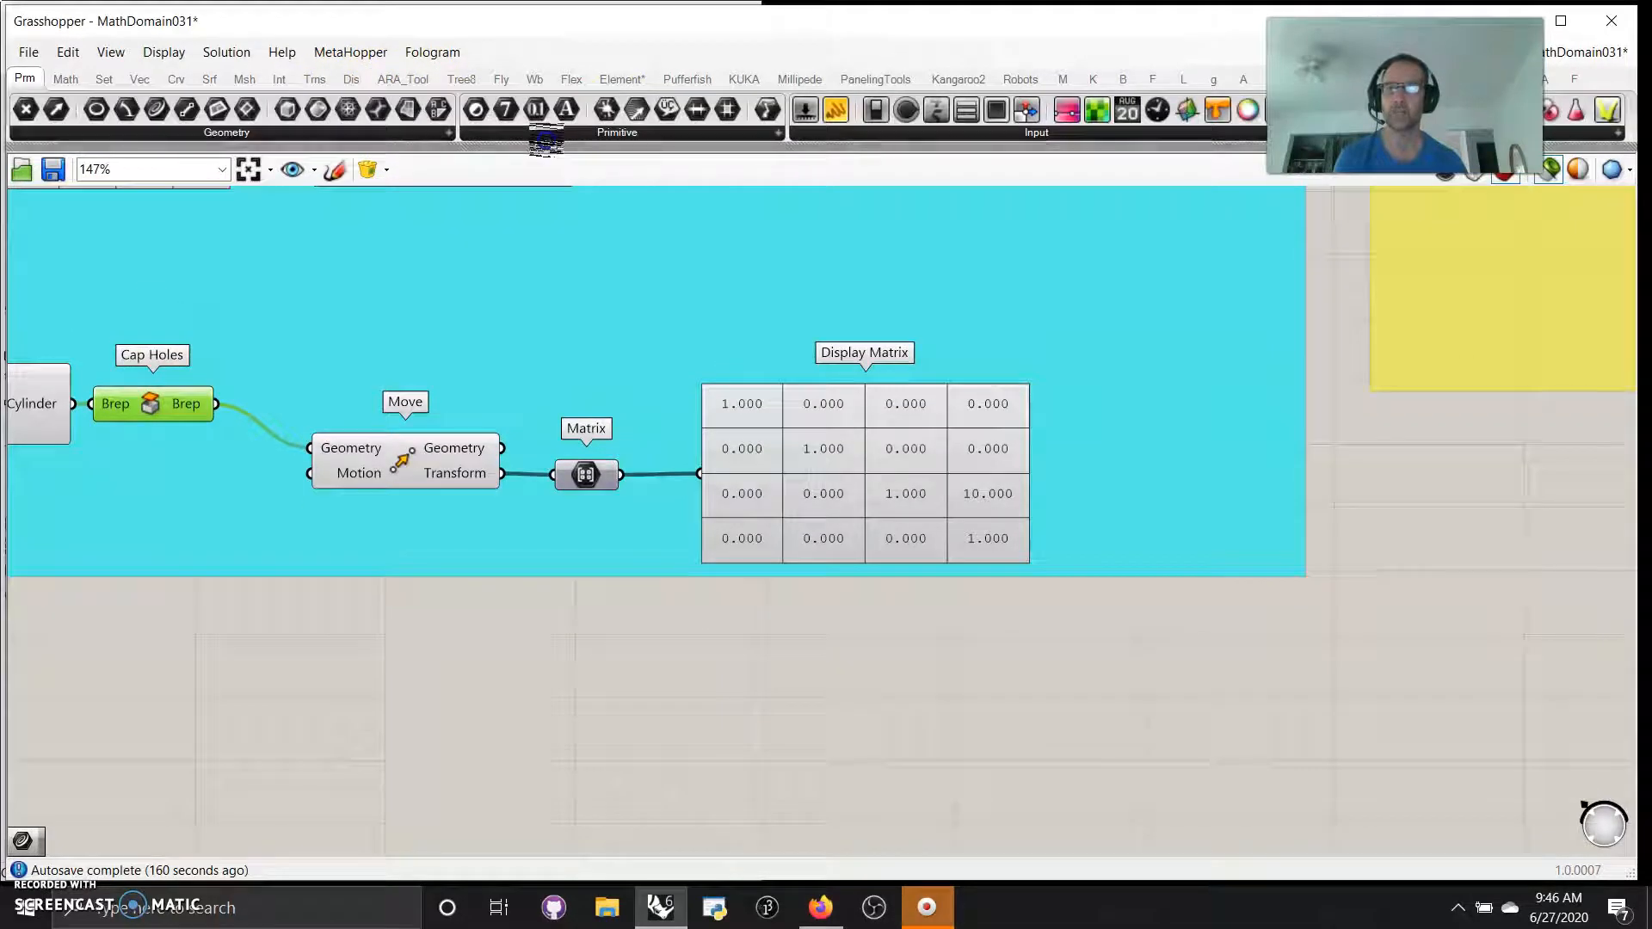
{"action": "left_click", "coordinate": [316, 79]}
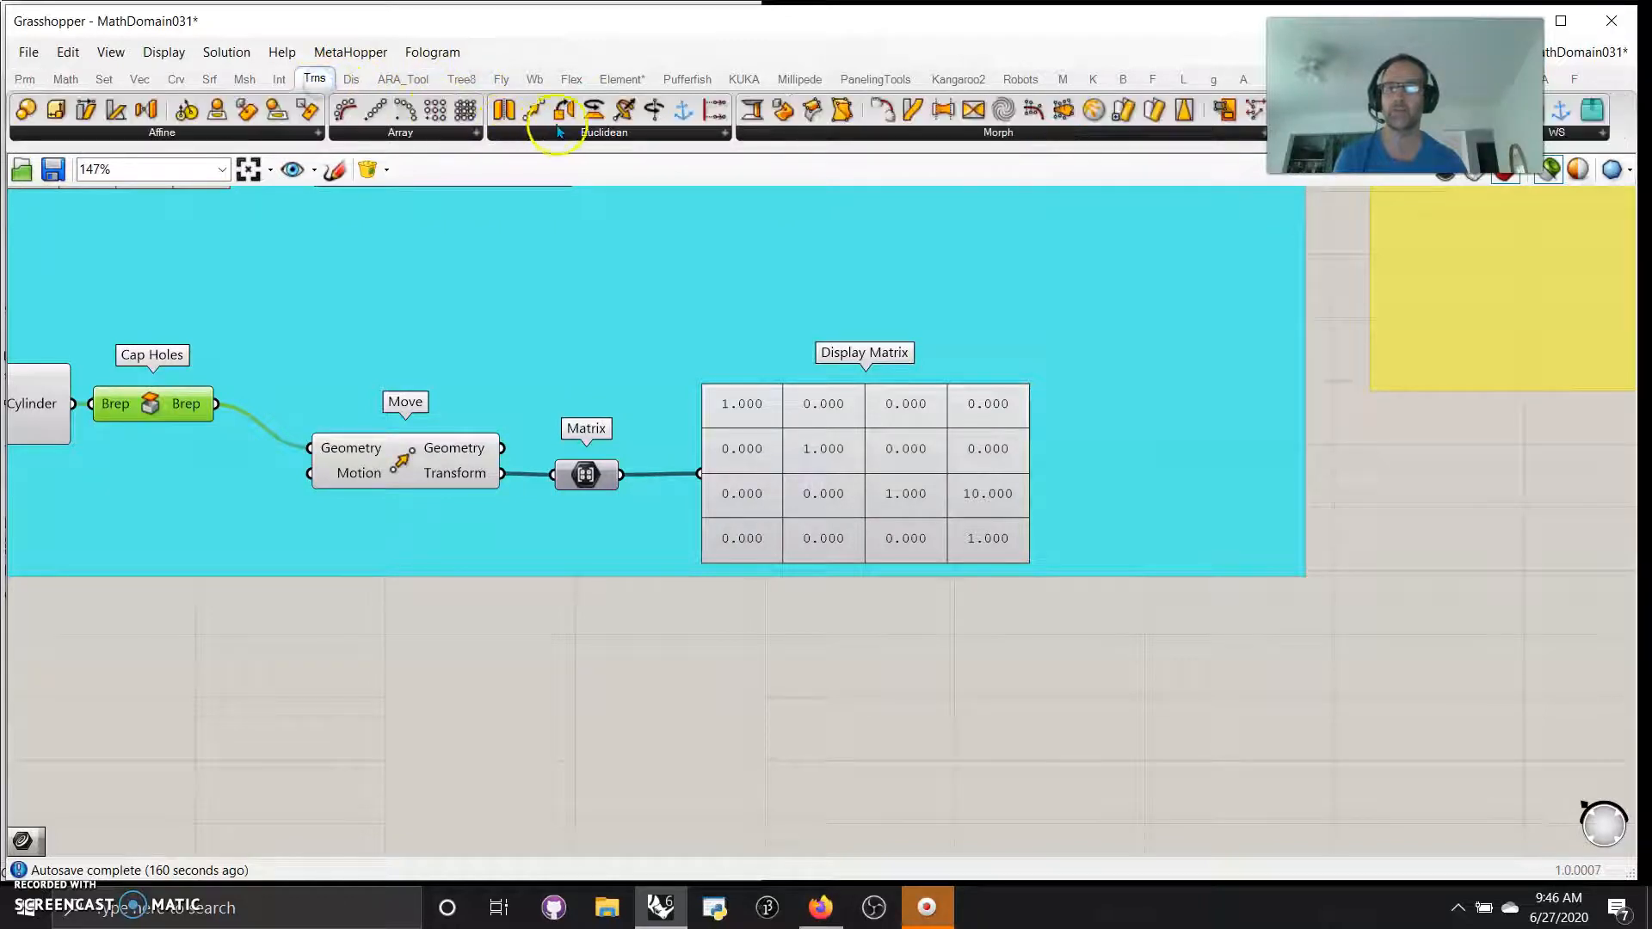
{"action": "left_click", "coordinate": [659, 135]}
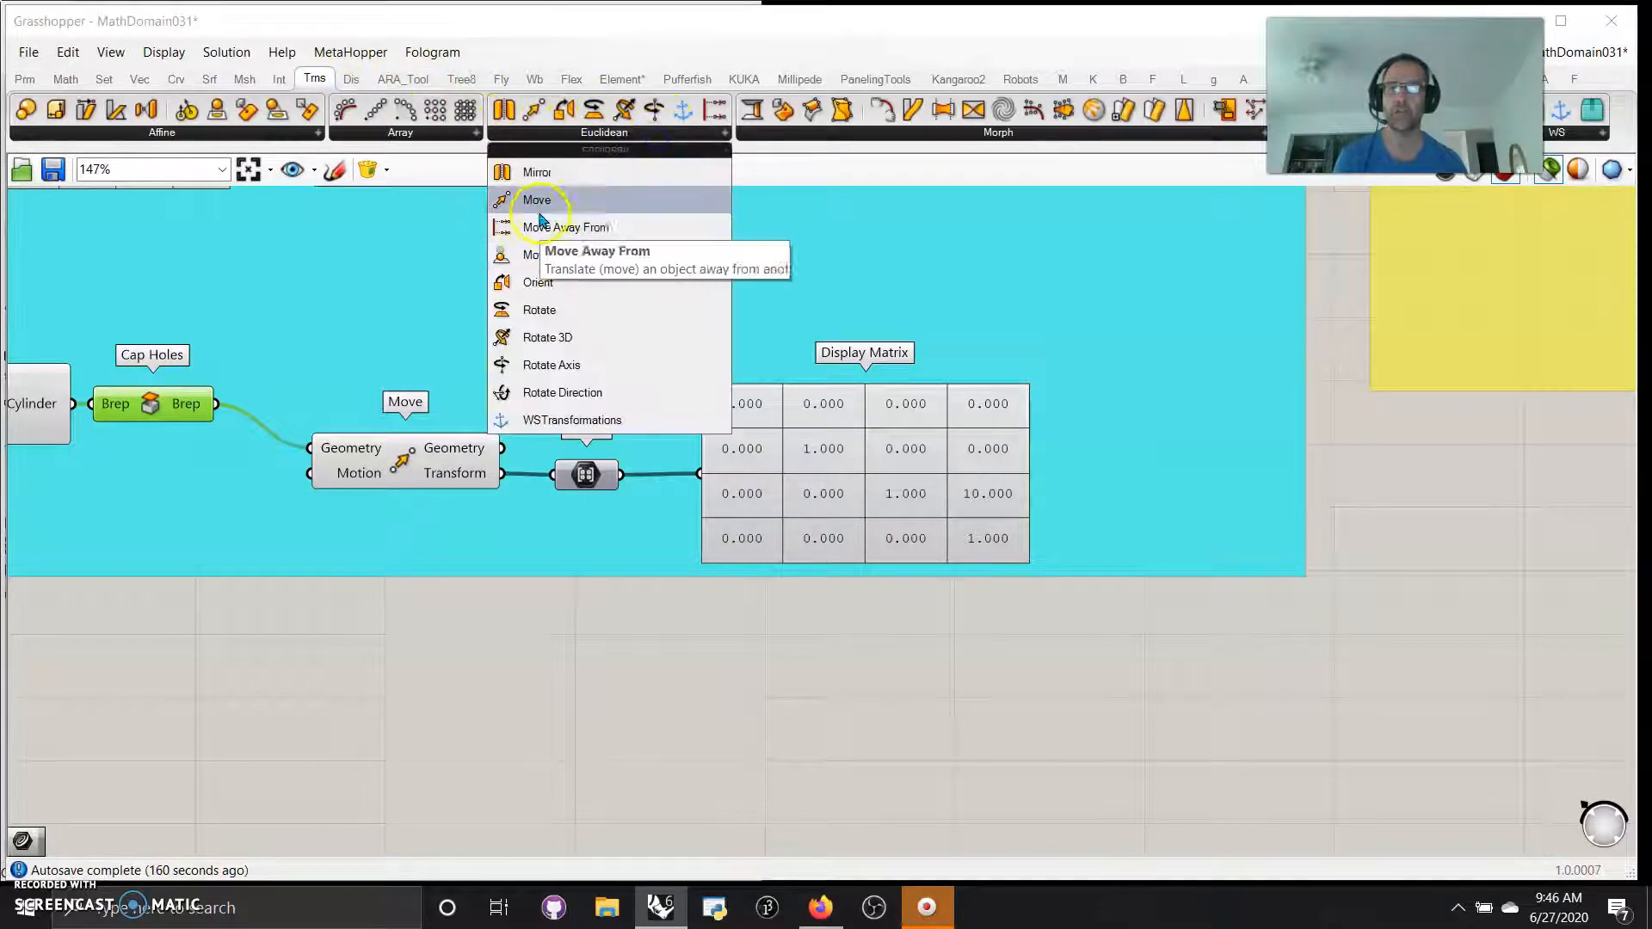
{"action": "left_click_drag", "start_coordinate": [544, 309], "coordinate": [600, 662]}
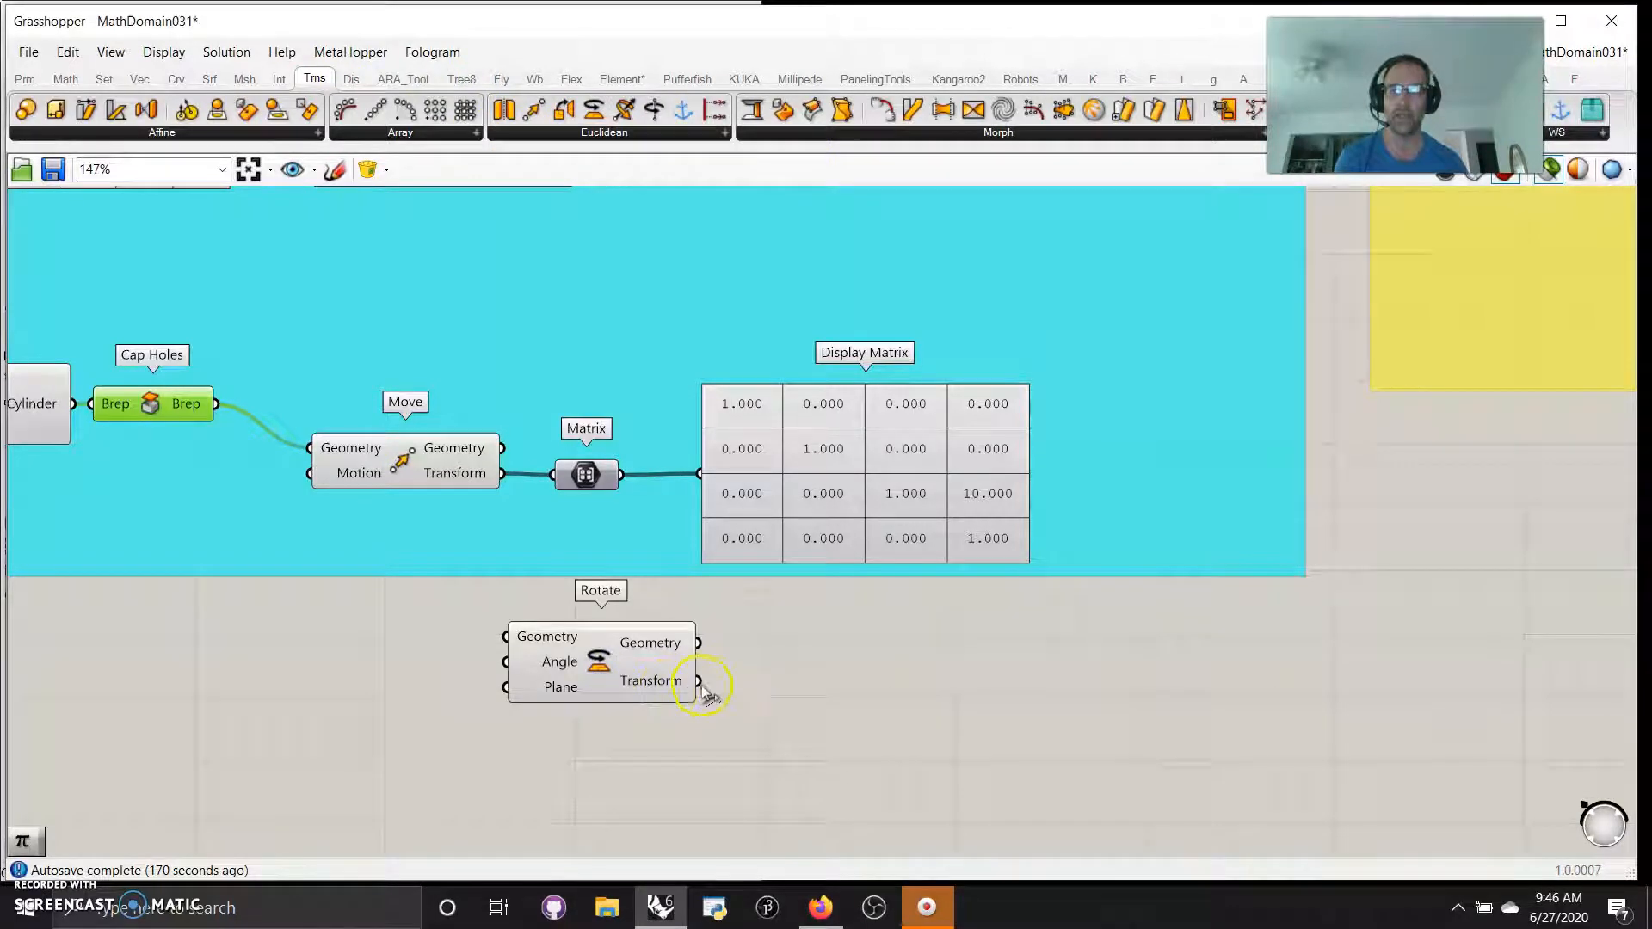
Add a second Display Matrix beside Rotate, connect Rotate's Transform output to it and line Rotate up with the table
{"action": "left_click", "coordinate": [820, 529]}
{"action": "left_click_drag", "start_coordinate": [818, 520], "coordinate": [878, 732], "text": "alt"}
{"action": "left_click_drag", "start_coordinate": [698, 681], "coordinate": [761, 693]}
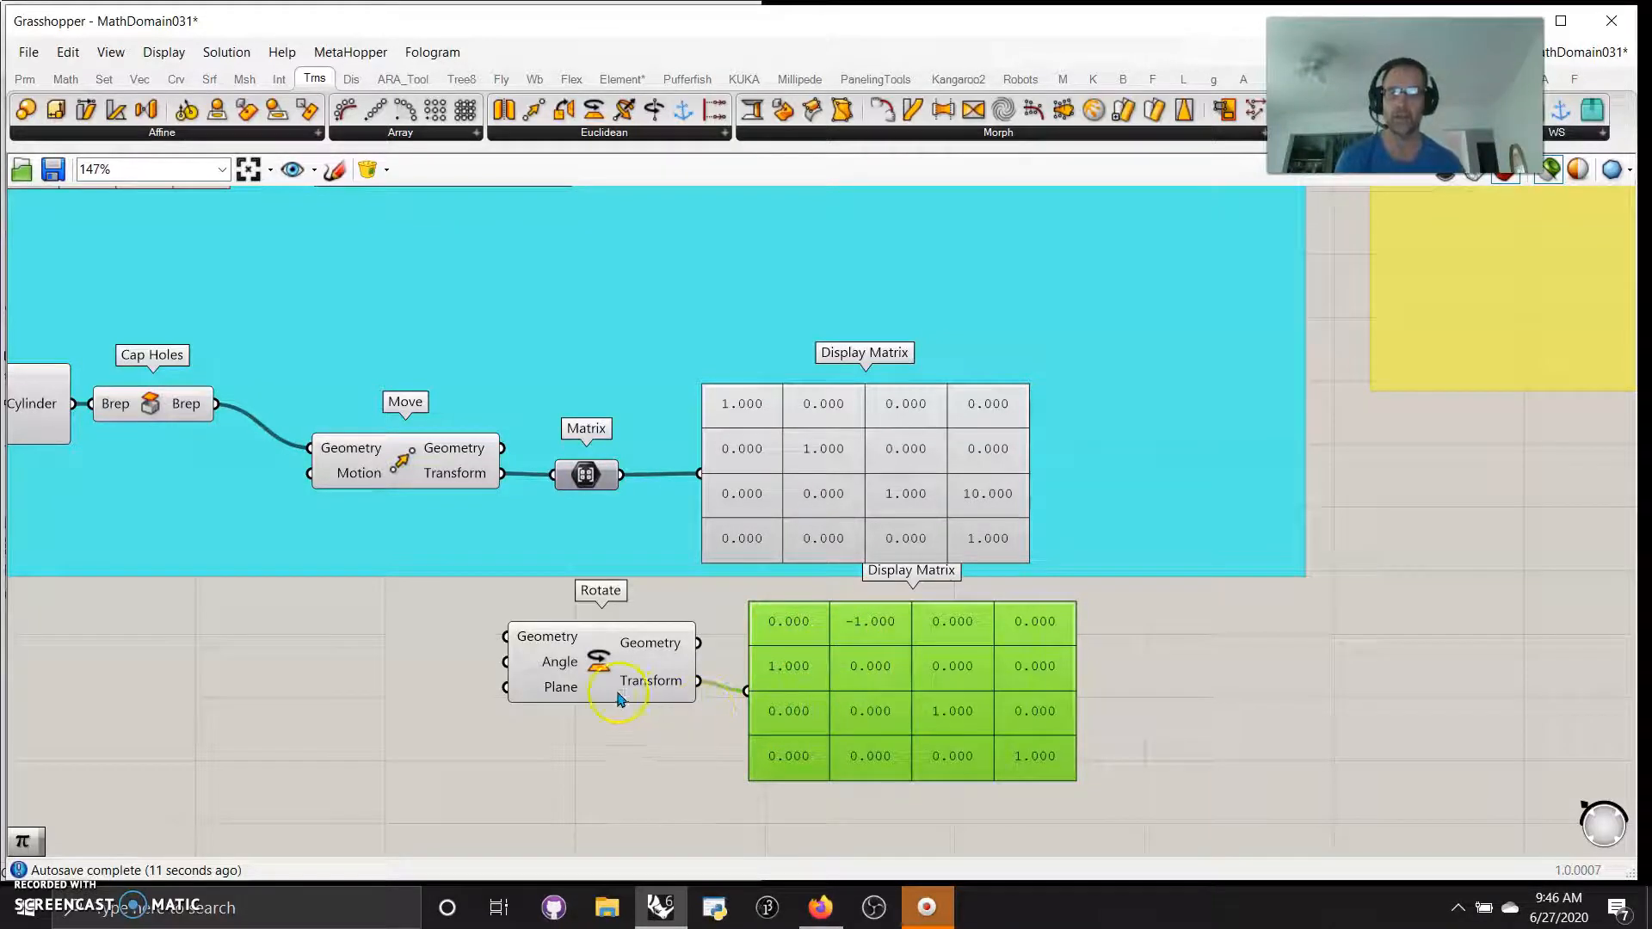
{"action": "left_click_drag", "start_coordinate": [617, 681], "coordinate": [599, 690]}
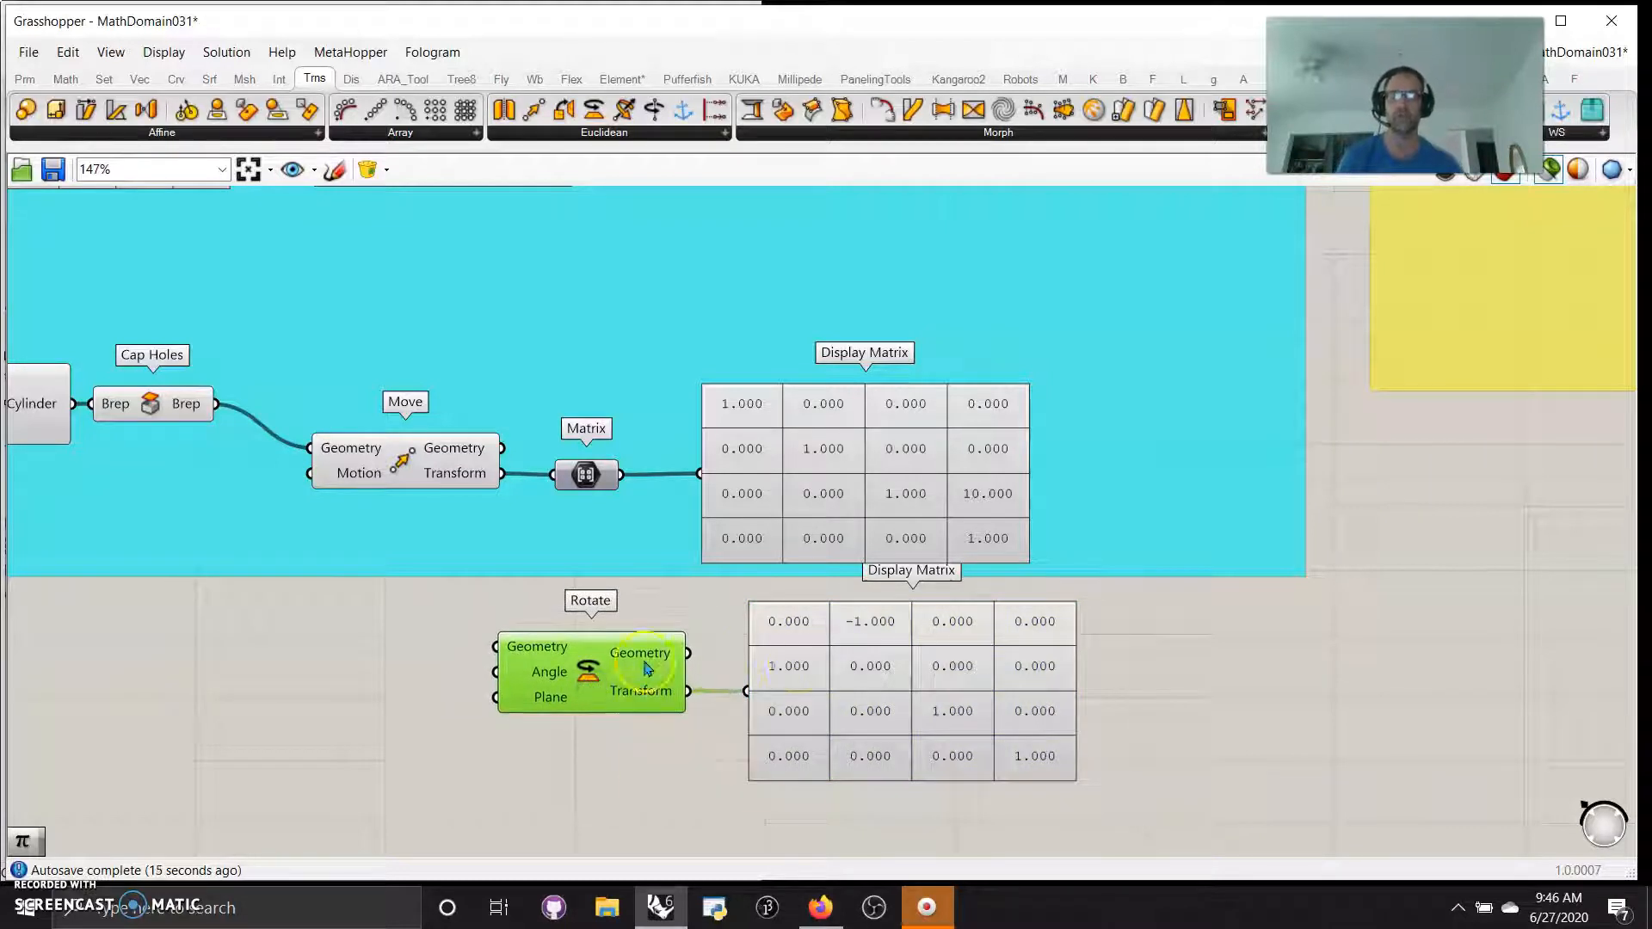
Examine the code of the first ChangeOfBasis C# Script, Orient to Point (changebasis + rotate), including its inputs and outputs
{"action": "scroll", "coordinate": [812, 670], "scroll_direction": "down", "scroll_amount": 5}
{"action": "right_click_drag", "start_coordinate": [1162, 603], "coordinate": [966, 742]}
{"action": "scroll", "coordinate": [989, 637], "scroll_direction": "down", "scroll_amount": 2}
{"action": "right_click_drag", "start_coordinate": [1114, 410], "coordinate": [1044, 694]}
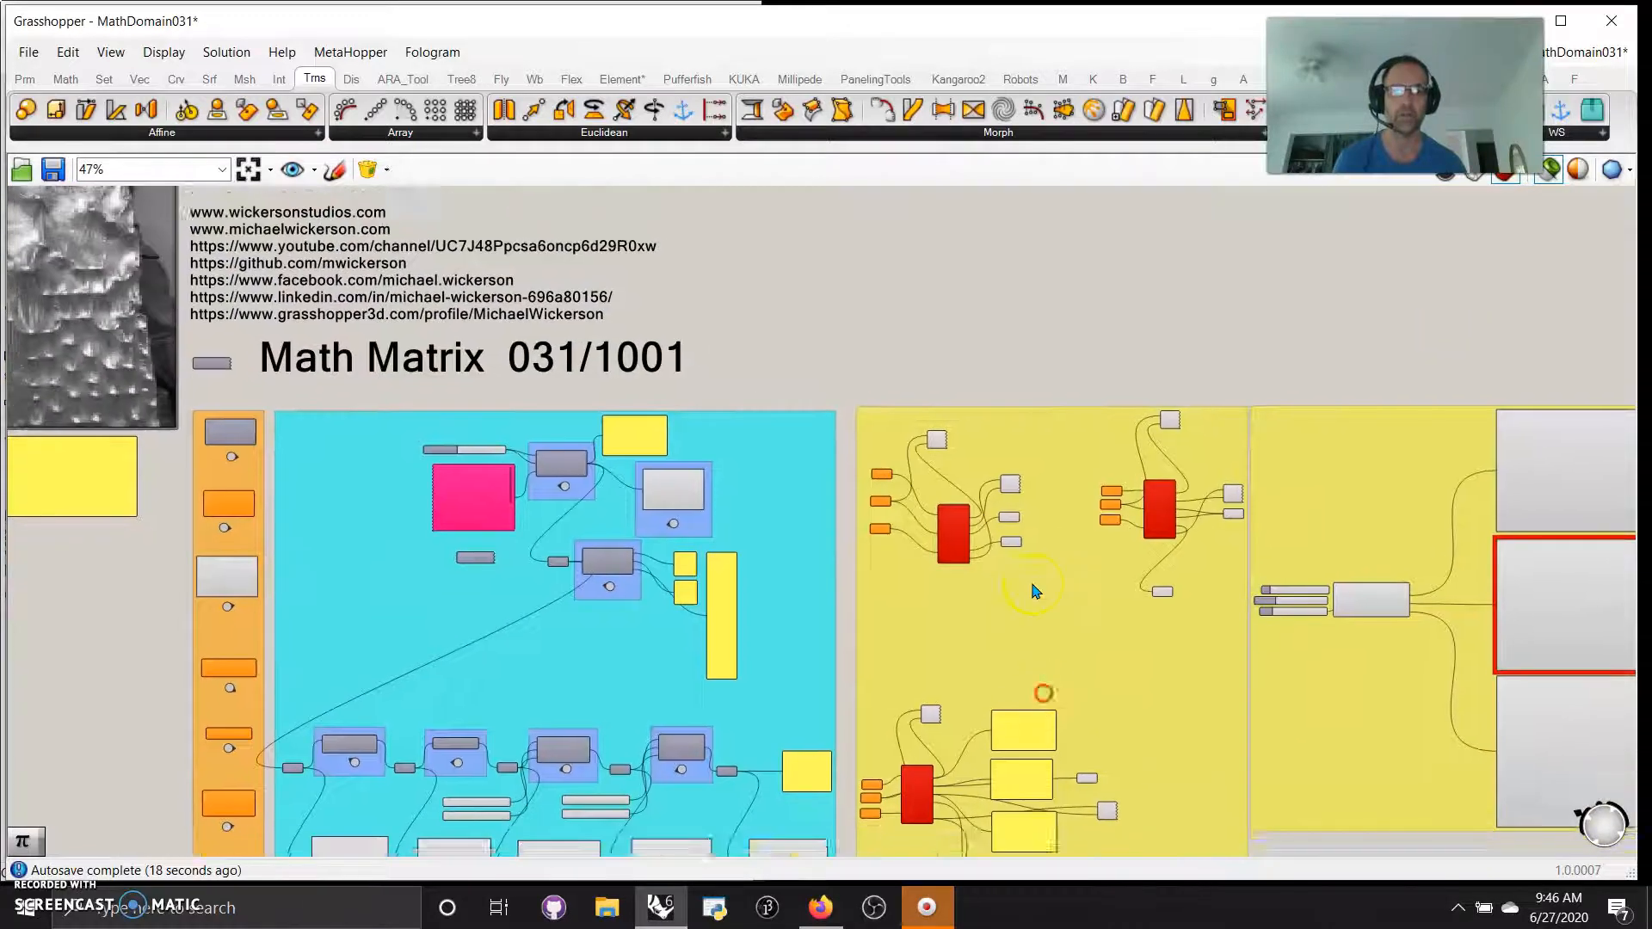
{"action": "scroll", "coordinate": [1037, 575], "scroll_direction": "up", "scroll_amount": 6}
{"action": "right_click_drag", "start_coordinate": [1112, 420], "coordinate": [1147, 575]}
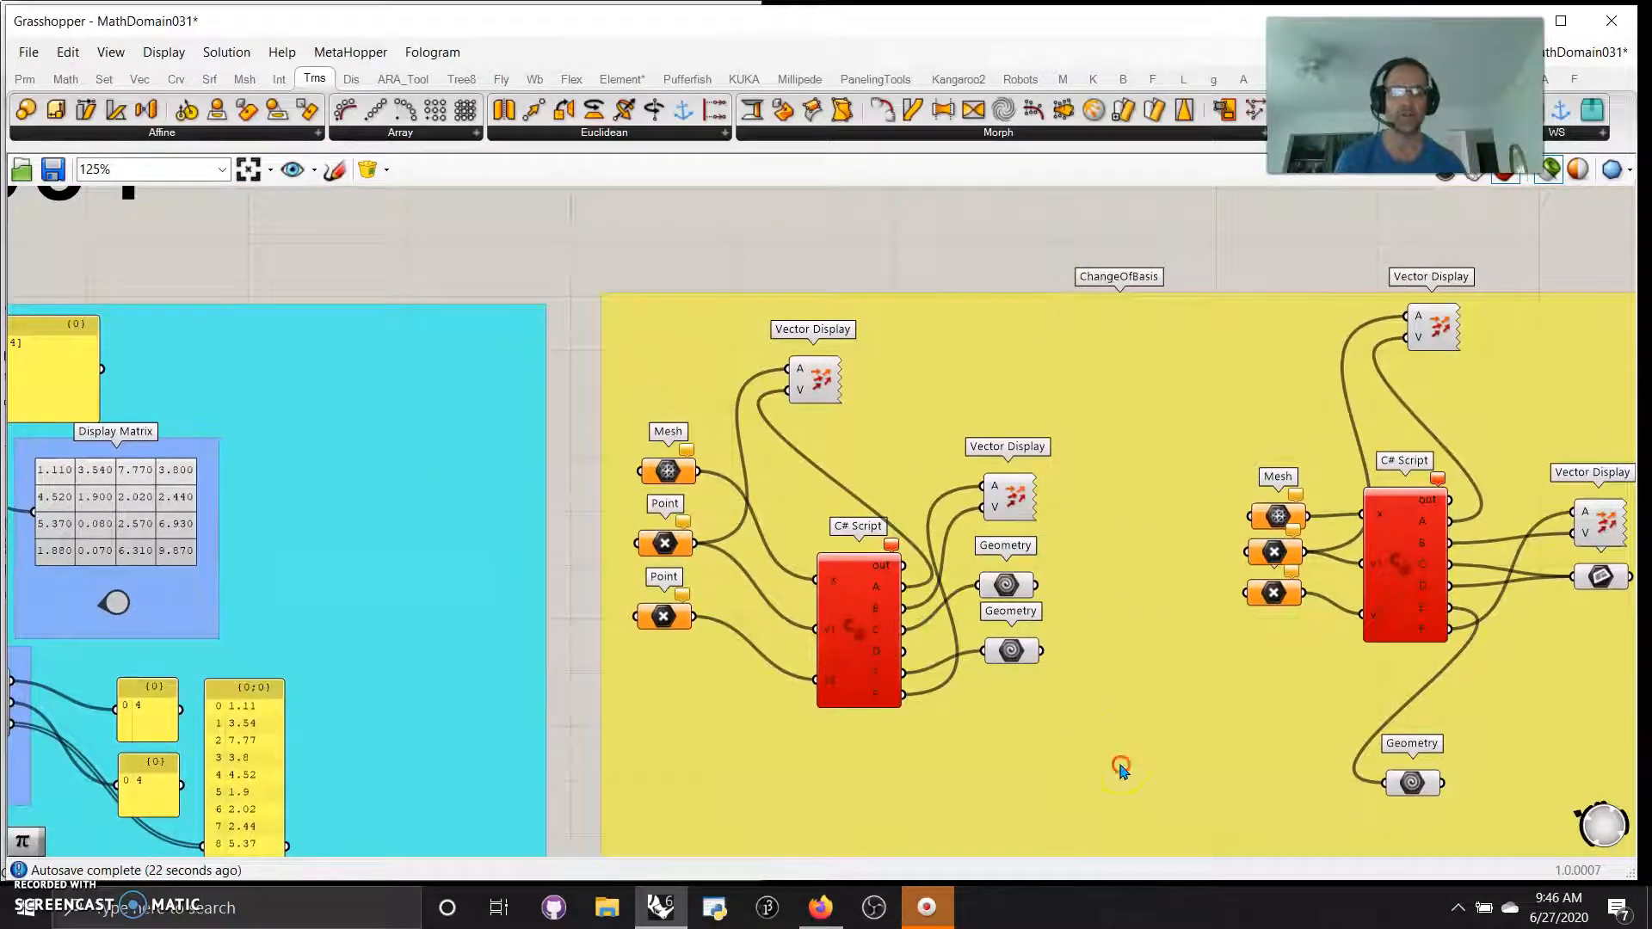
{"action": "right_click_drag", "start_coordinate": [1120, 768], "coordinate": [990, 651]}
{"action": "double_click", "coordinate": [757, 552]}
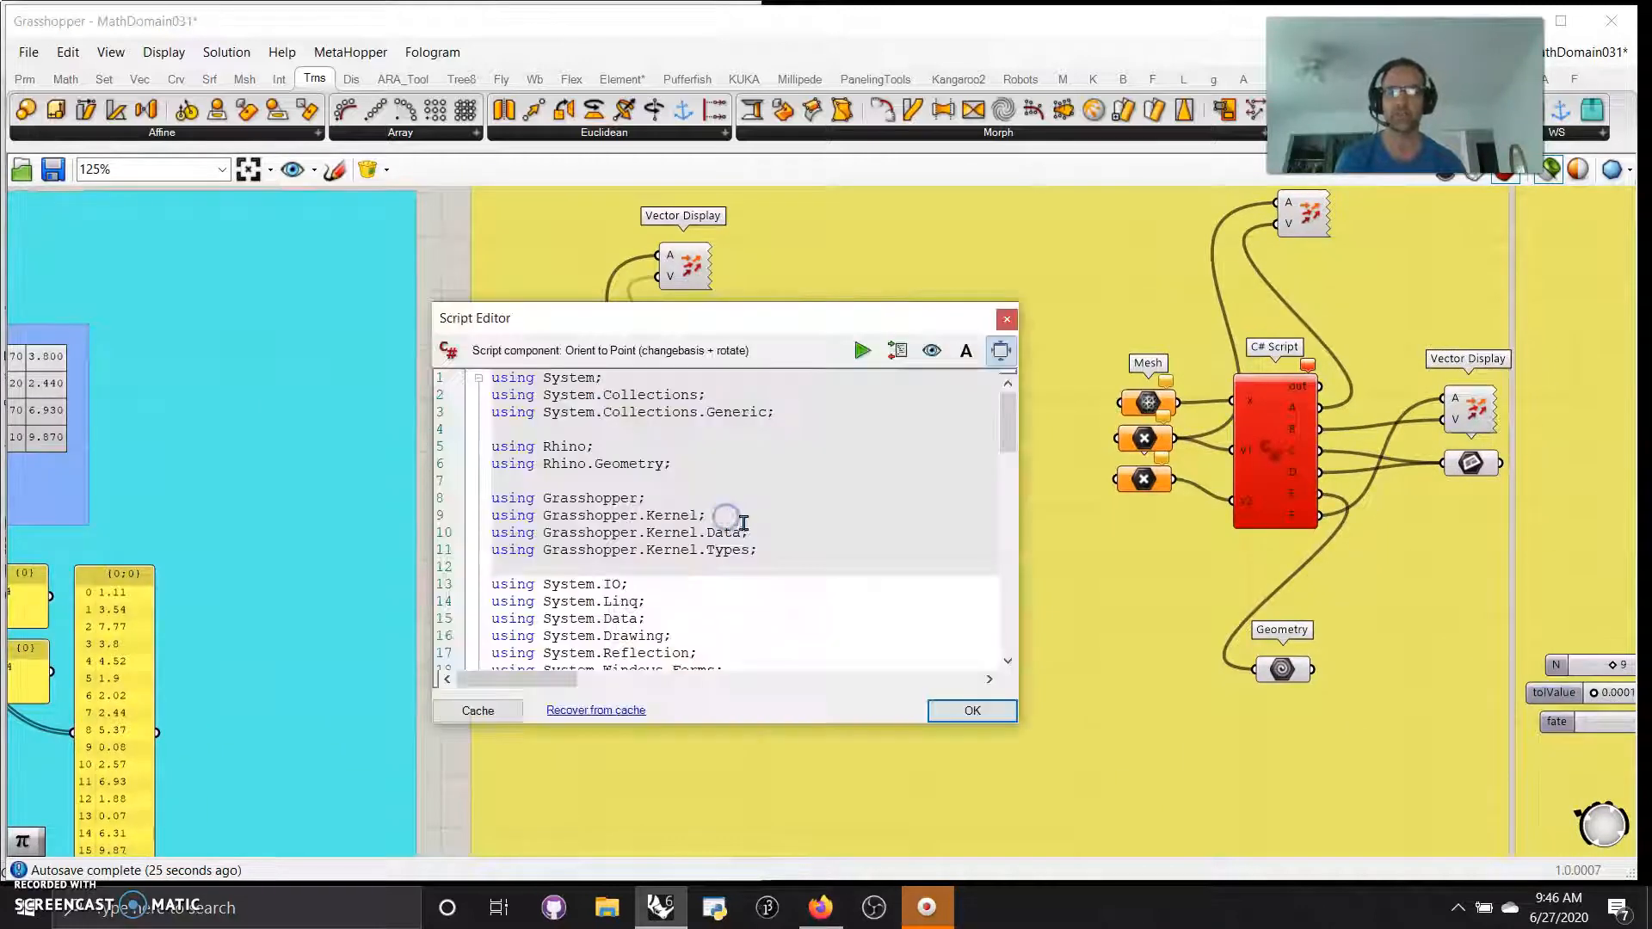
{"action": "scroll", "coordinate": [687, 558], "scroll_direction": "down", "scroll_amount": 20}
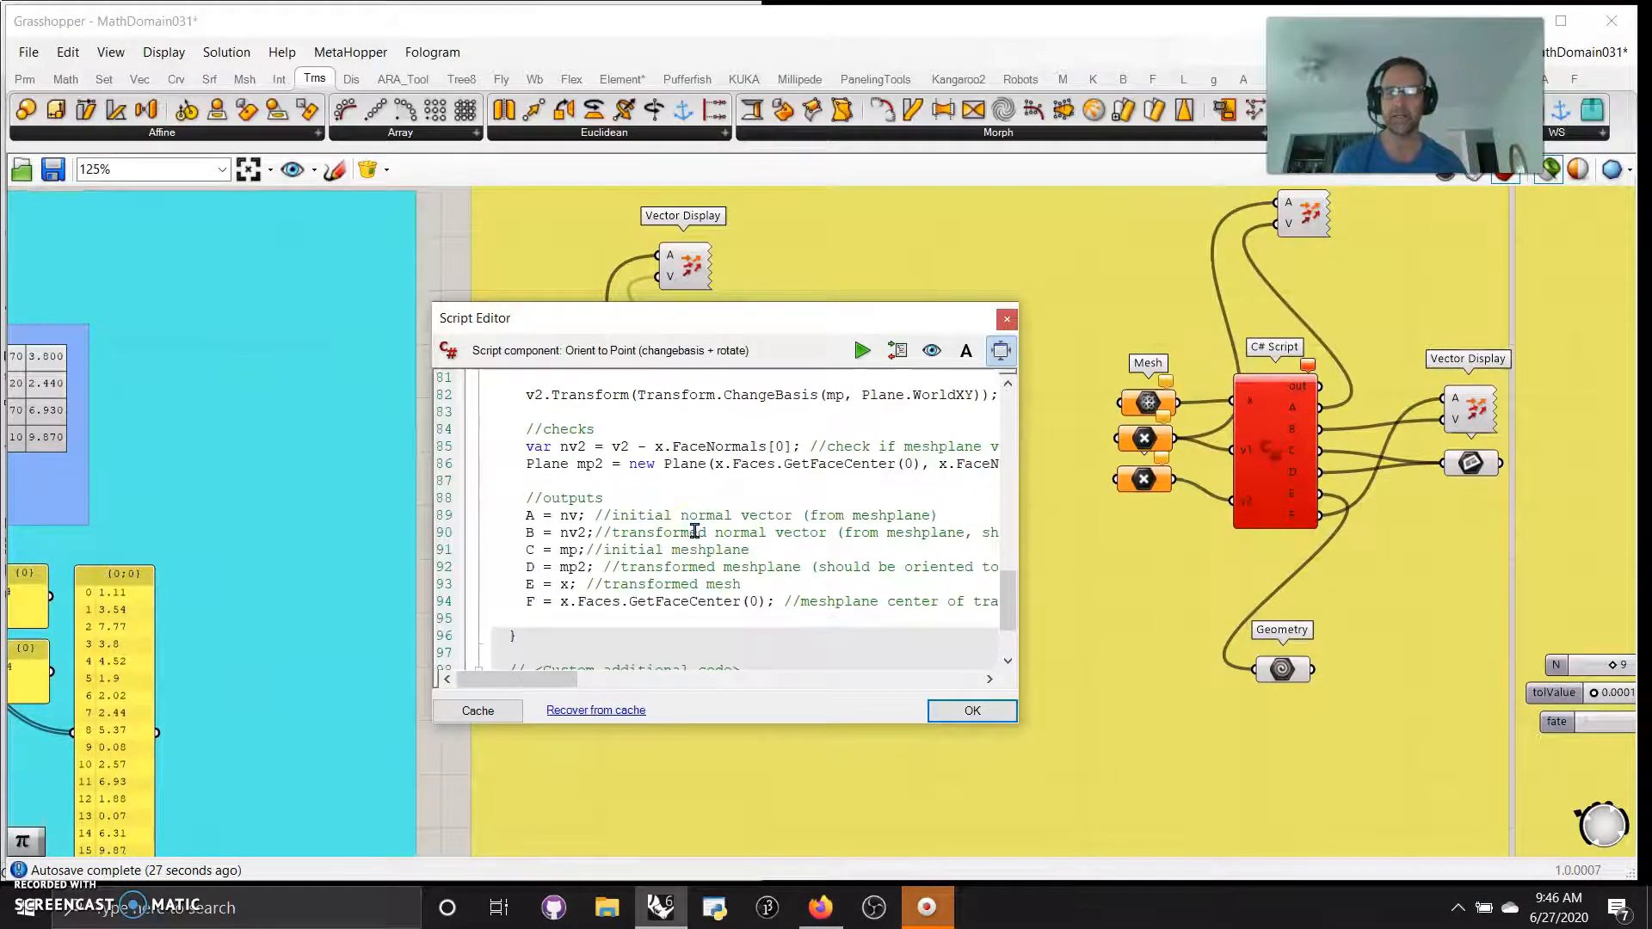
{"action": "scroll", "coordinate": [694, 531], "scroll_direction": "down", "scroll_amount": 1}
{"action": "scroll", "coordinate": [697, 532], "scroll_direction": "up", "scroll_amount": 8}
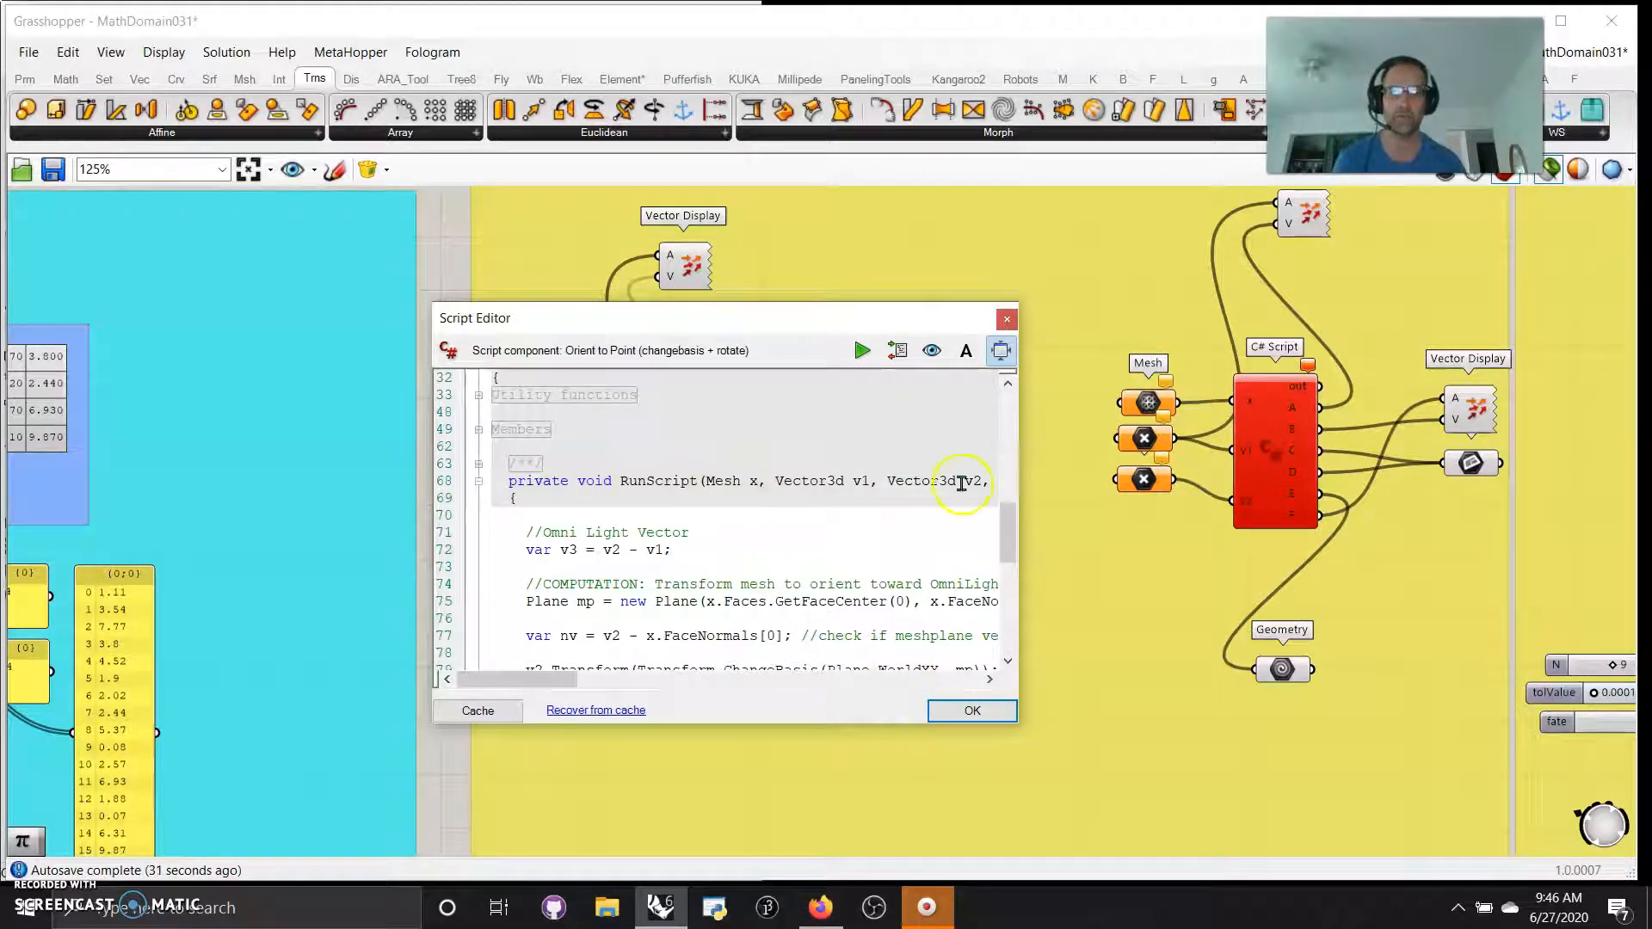
{"action": "left_click", "coordinate": [1006, 320]}
Examine the code of the second ChangeOfBasis C# Script, OrientToPoint - ChangeofBasis + PlanetoPlane, in an enlarged editor
{"action": "right_click_drag", "start_coordinate": [1119, 594], "coordinate": [786, 490]}
{"action": "double_click", "coordinate": [948, 338]}
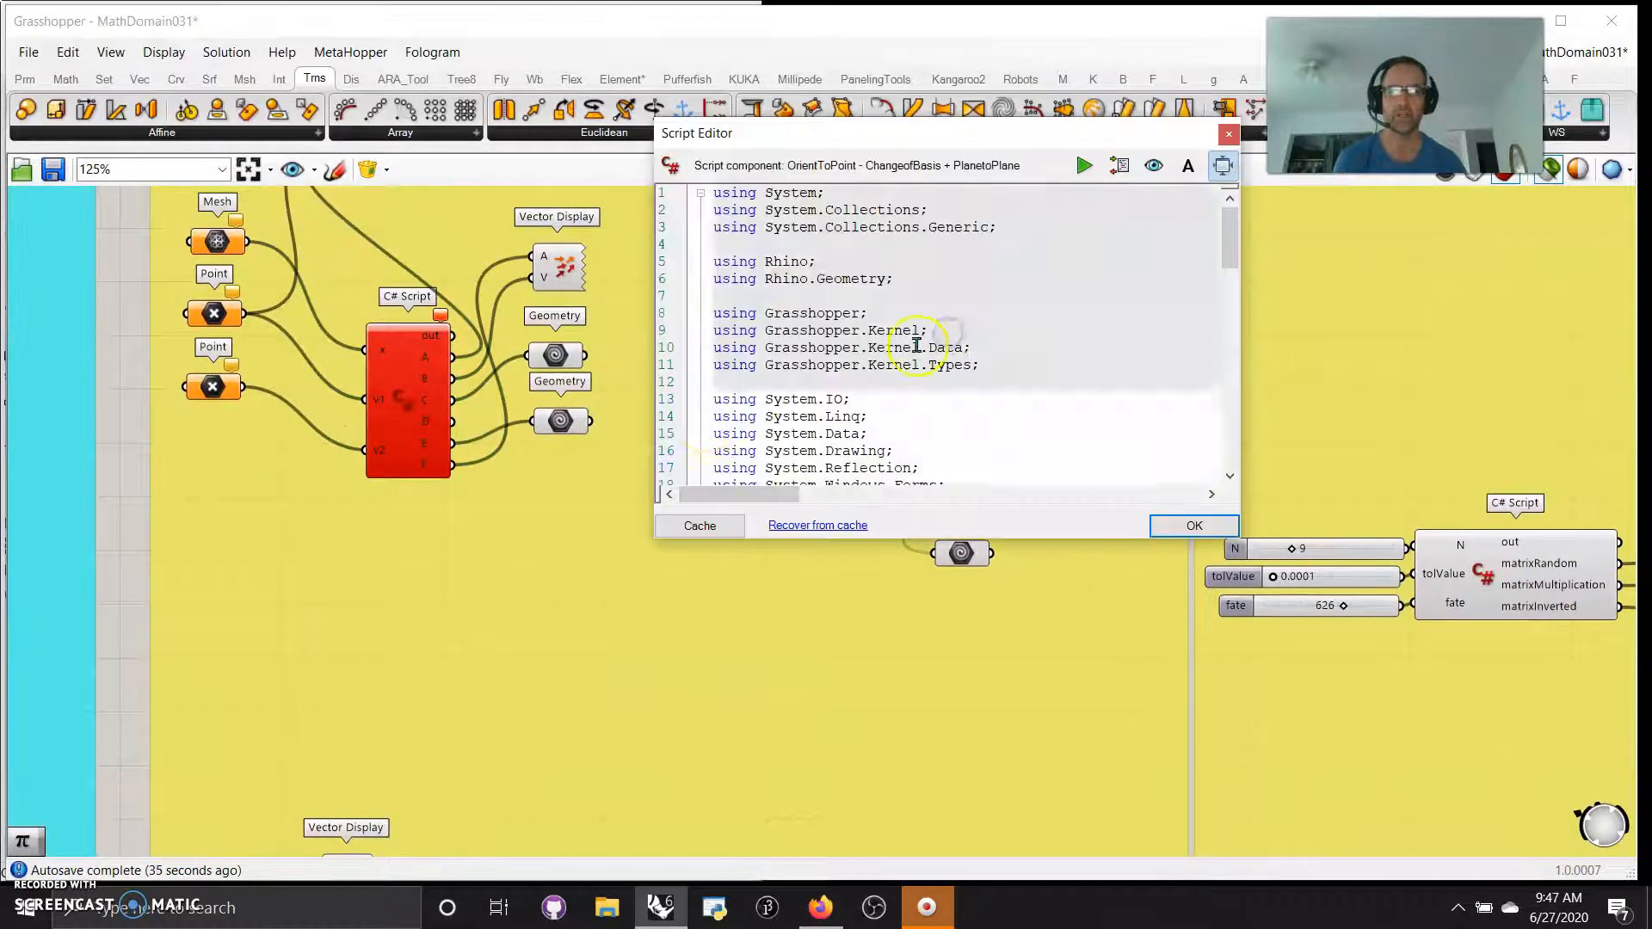
{"action": "left_click_drag", "start_coordinate": [1065, 541], "coordinate": [1119, 818]}
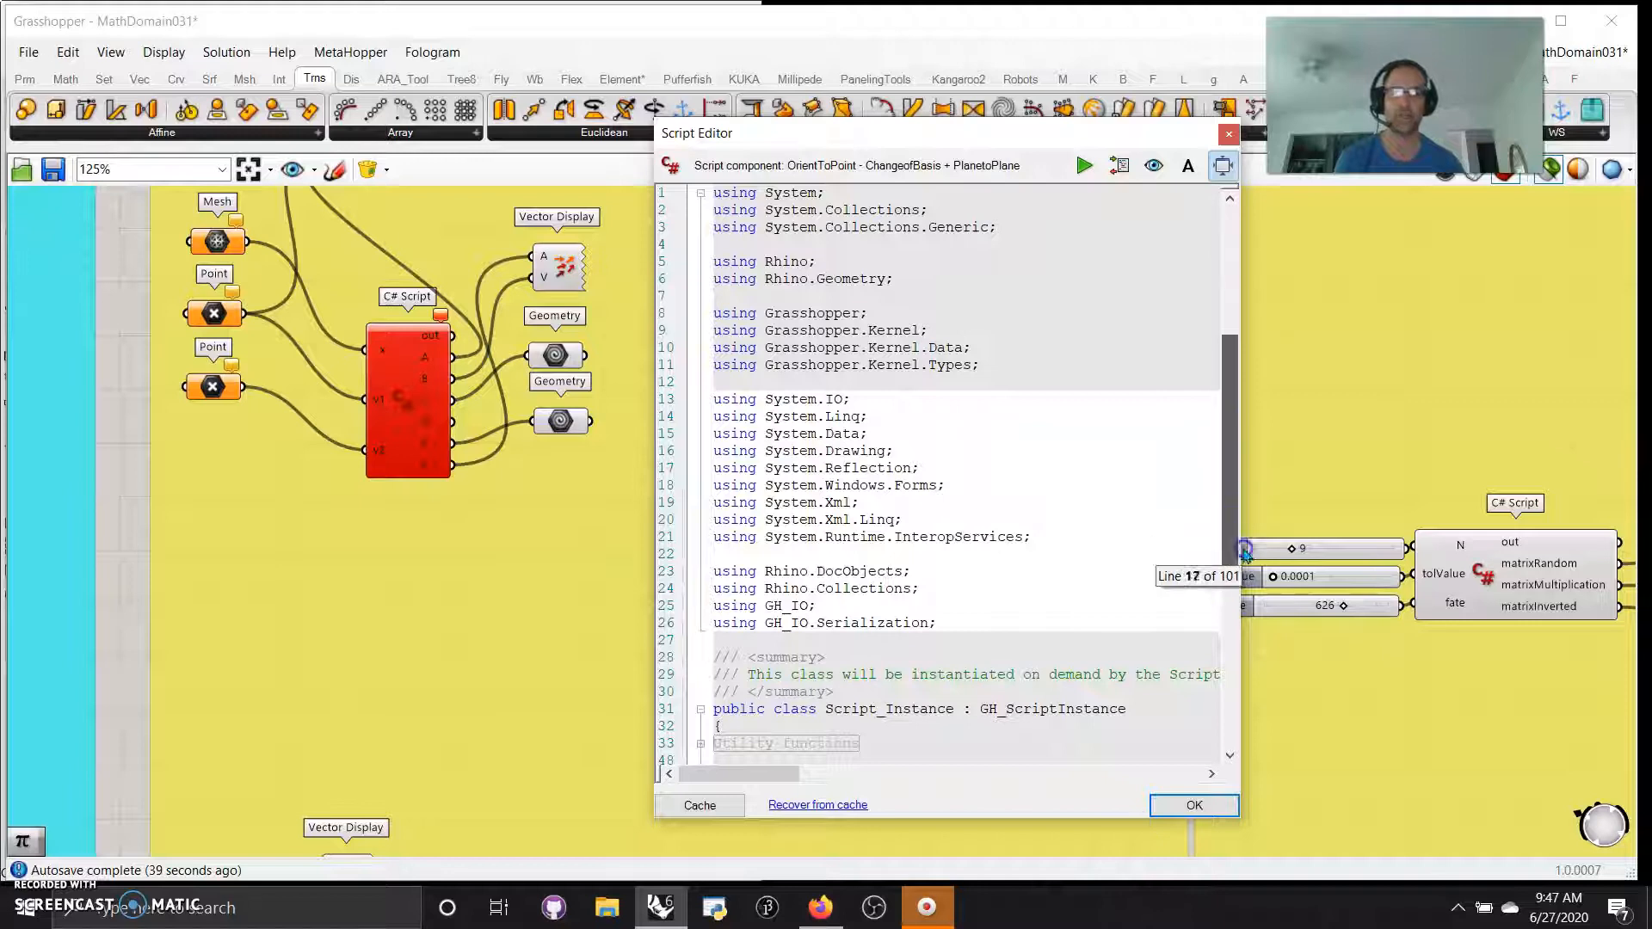
{"action": "right_click", "coordinate": [1022, 479]}
{"action": "left_click", "coordinate": [1297, 472]}
{"action": "right_click_drag", "start_coordinate": [938, 637], "coordinate": [893, 321]}
{"action": "right_click_drag", "start_coordinate": [726, 583], "coordinate": [1013, 278]}
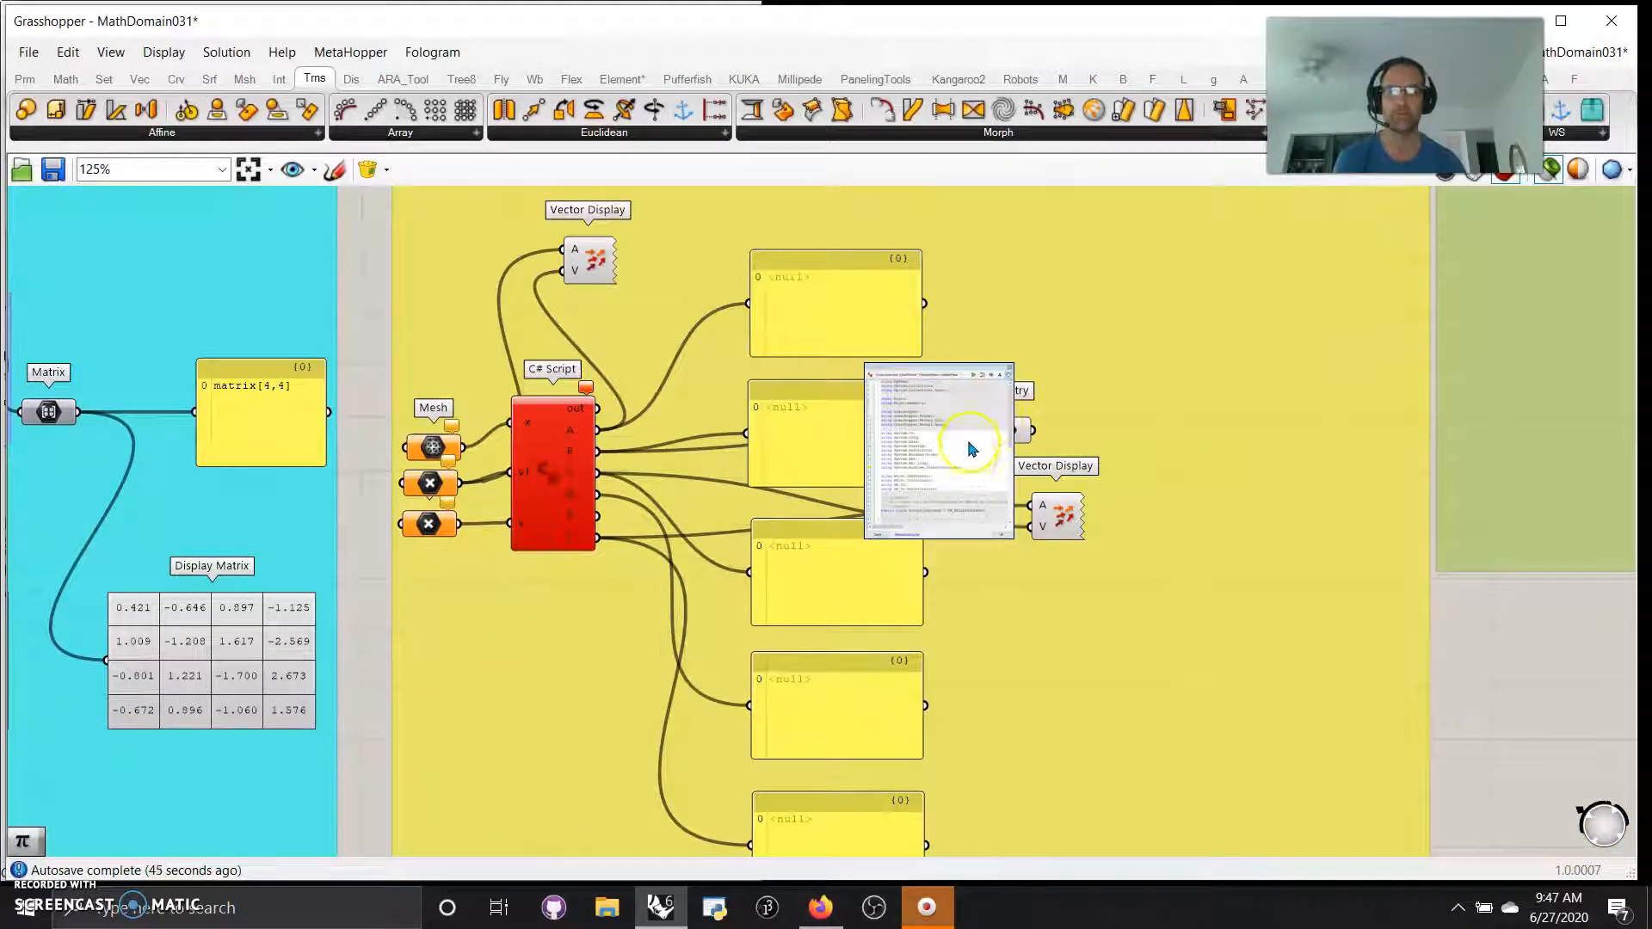
{"action": "left_click", "coordinate": [1223, 133]}
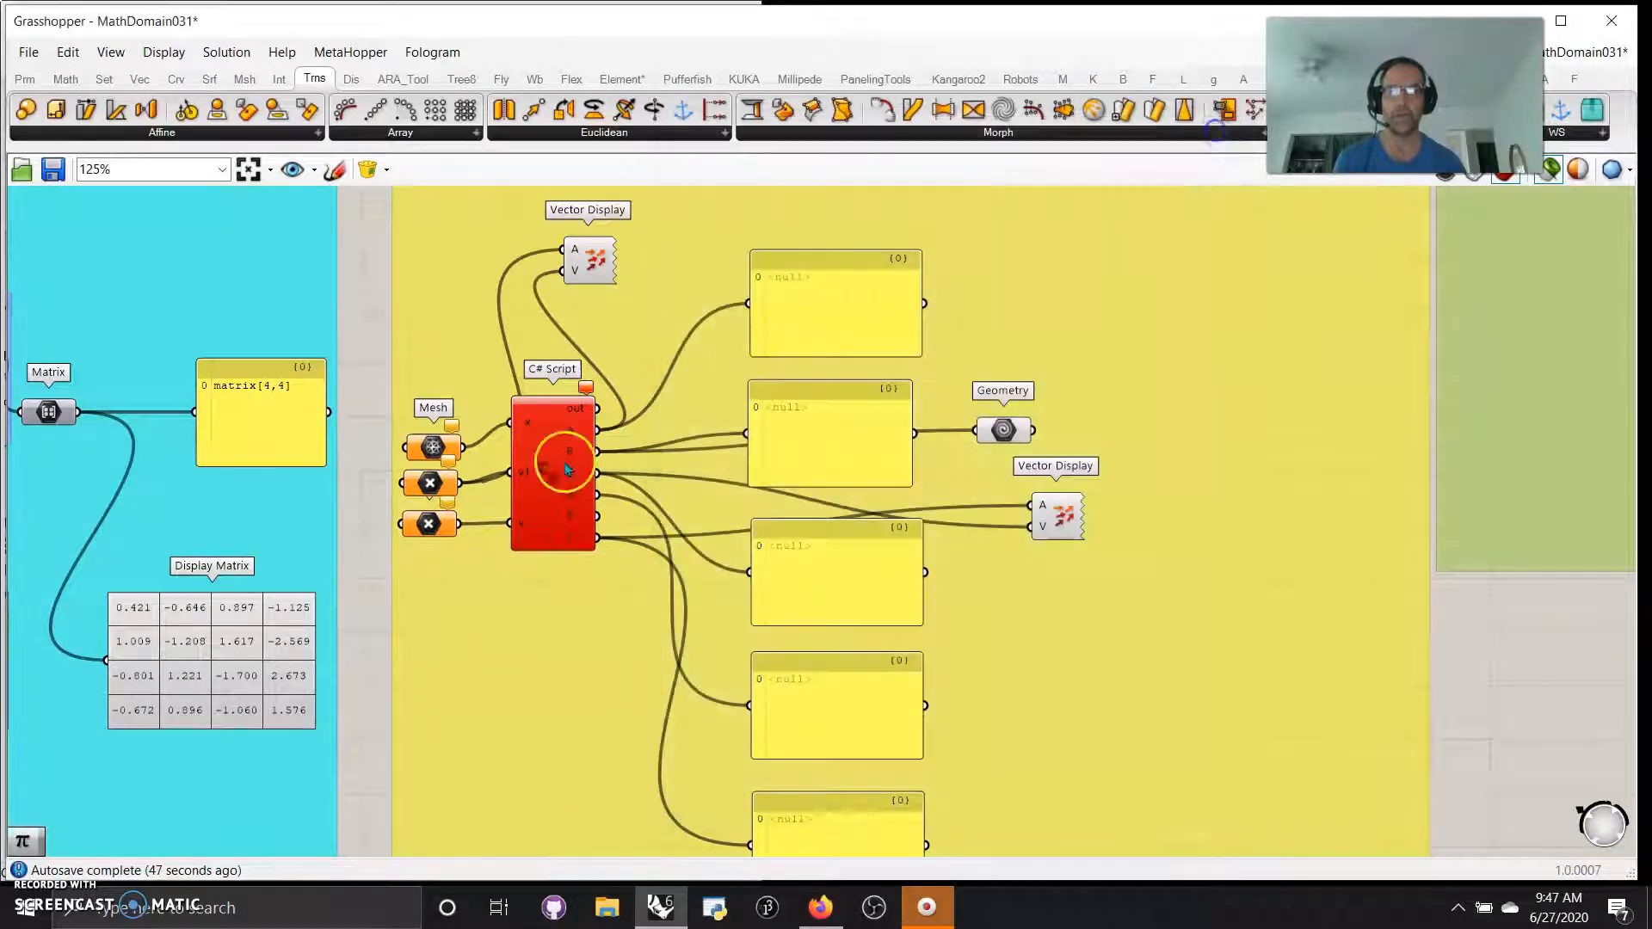
Examine the code of the Superman C# Script and its output connections to the panels, Geometry and Vector Display
{"action": "right_click_drag", "start_coordinate": [555, 632], "coordinate": [666, 651]}
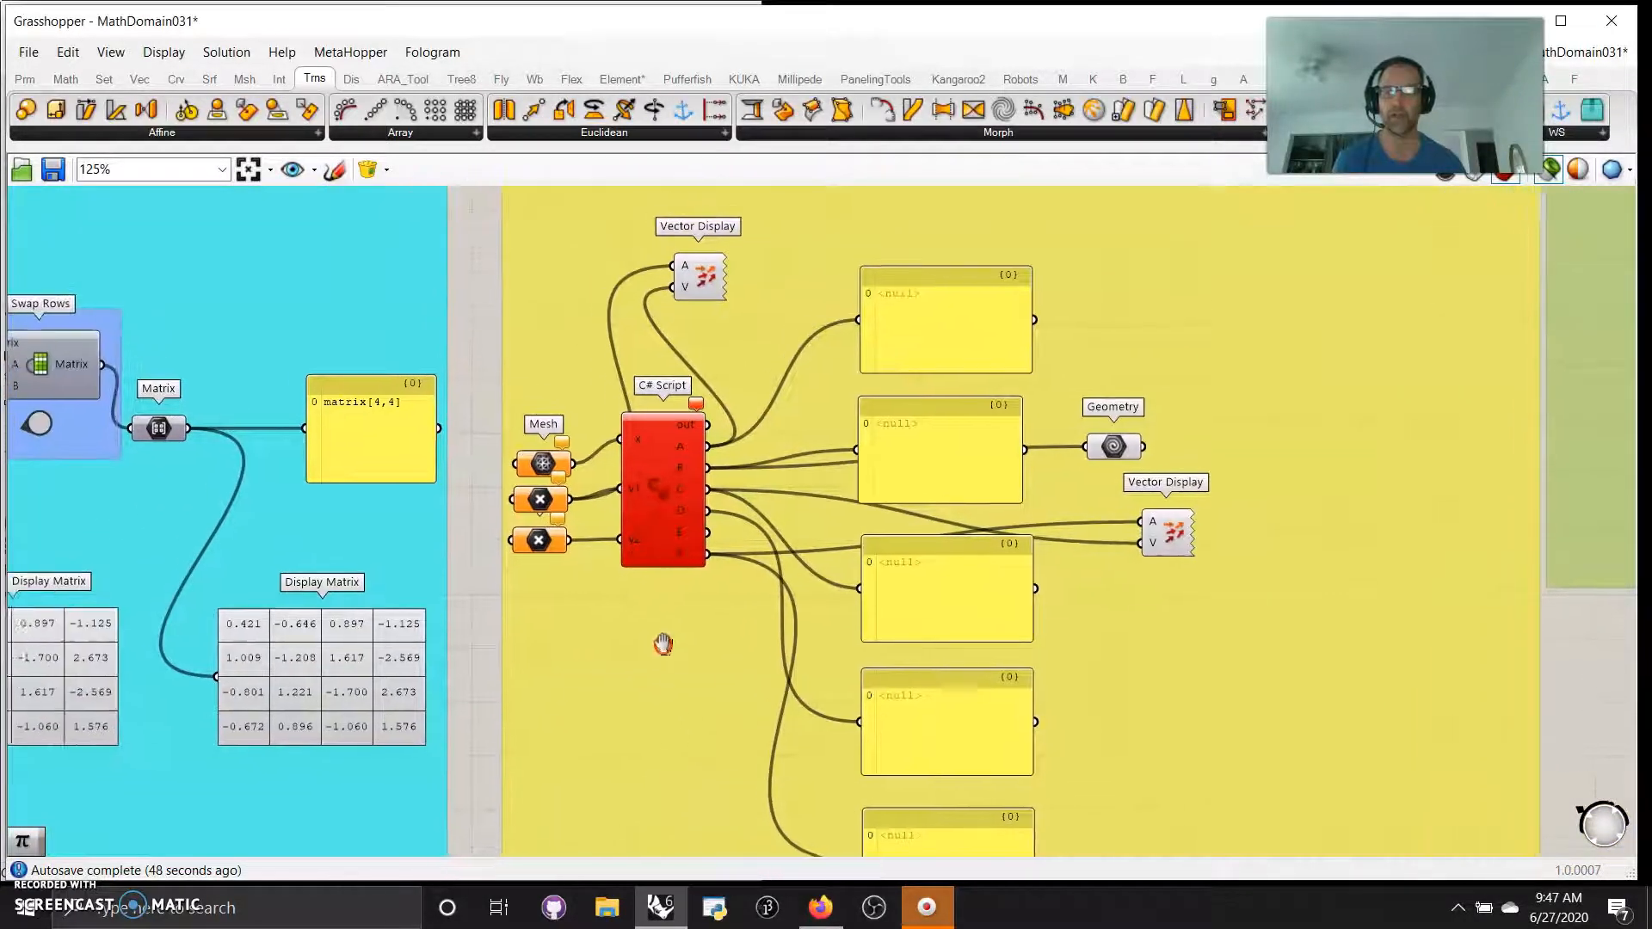
{"action": "left_click", "coordinate": [660, 495]}
{"action": "double_click", "coordinate": [661, 493]}
{"action": "scroll", "coordinate": [647, 582], "scroll_direction": "down", "scroll_amount": 20}
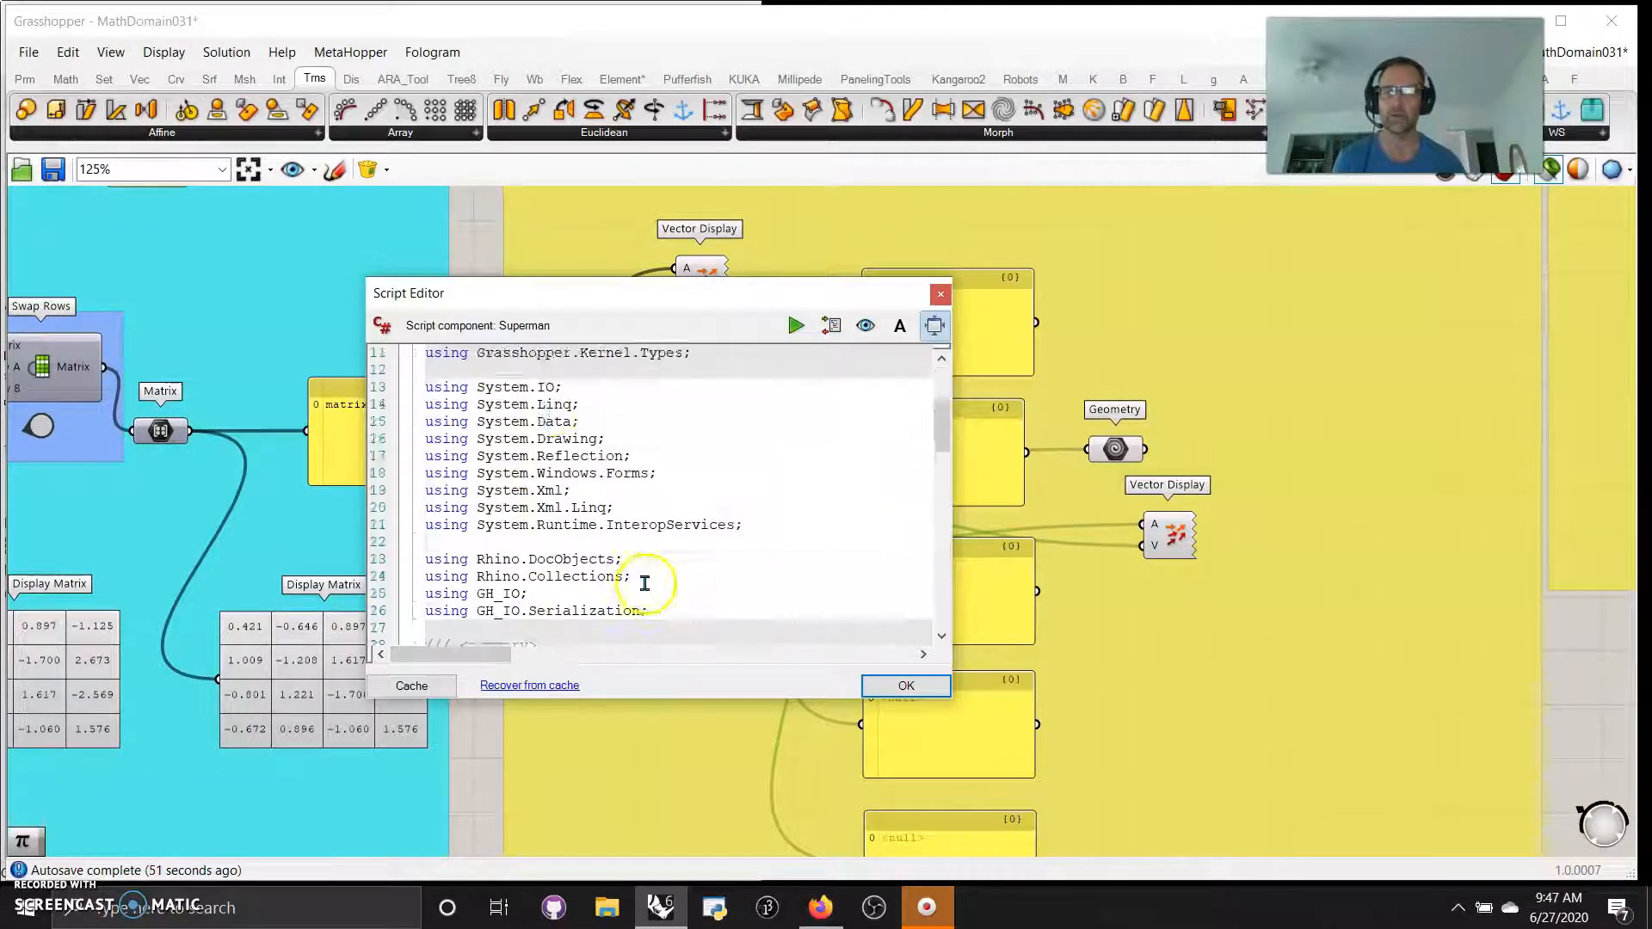
{"action": "scroll", "coordinate": [651, 585], "scroll_direction": "up", "scroll_amount": 2}
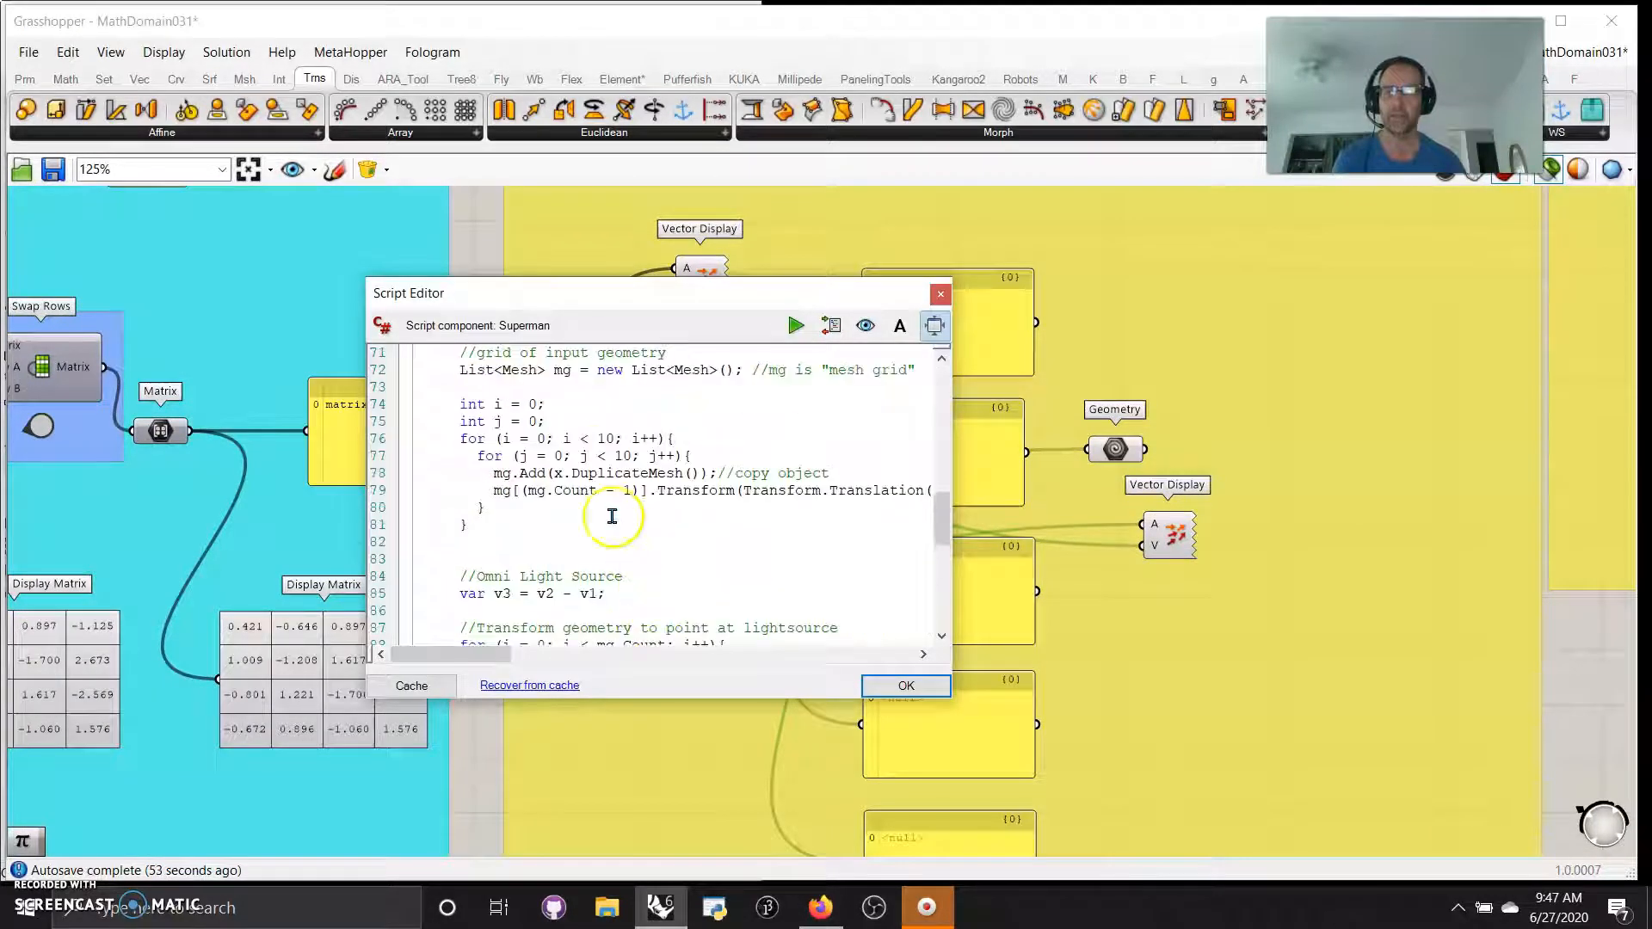
{"action": "scroll", "coordinate": [690, 480], "scroll_direction": "down", "scroll_amount": 8}
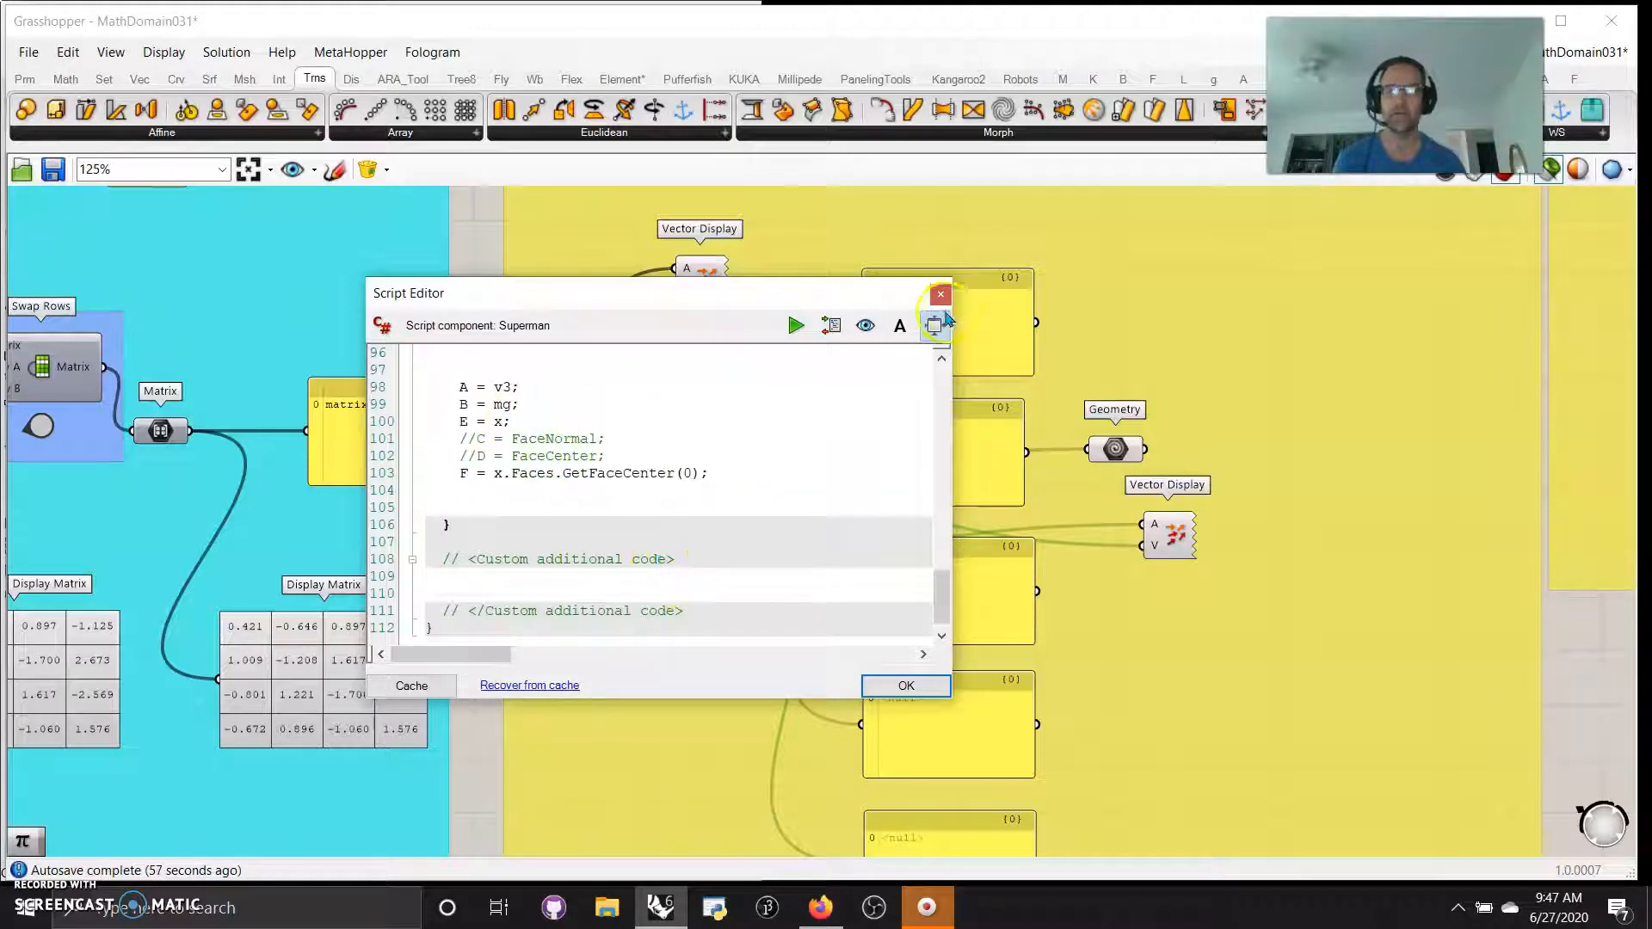
{"action": "left_click", "coordinate": [941, 295]}
{"action": "scroll", "coordinate": [852, 527], "scroll_direction": "up", "scroll_amount": 4}
{"action": "right_click_drag", "start_coordinate": [779, 526], "coordinate": [614, 578]}
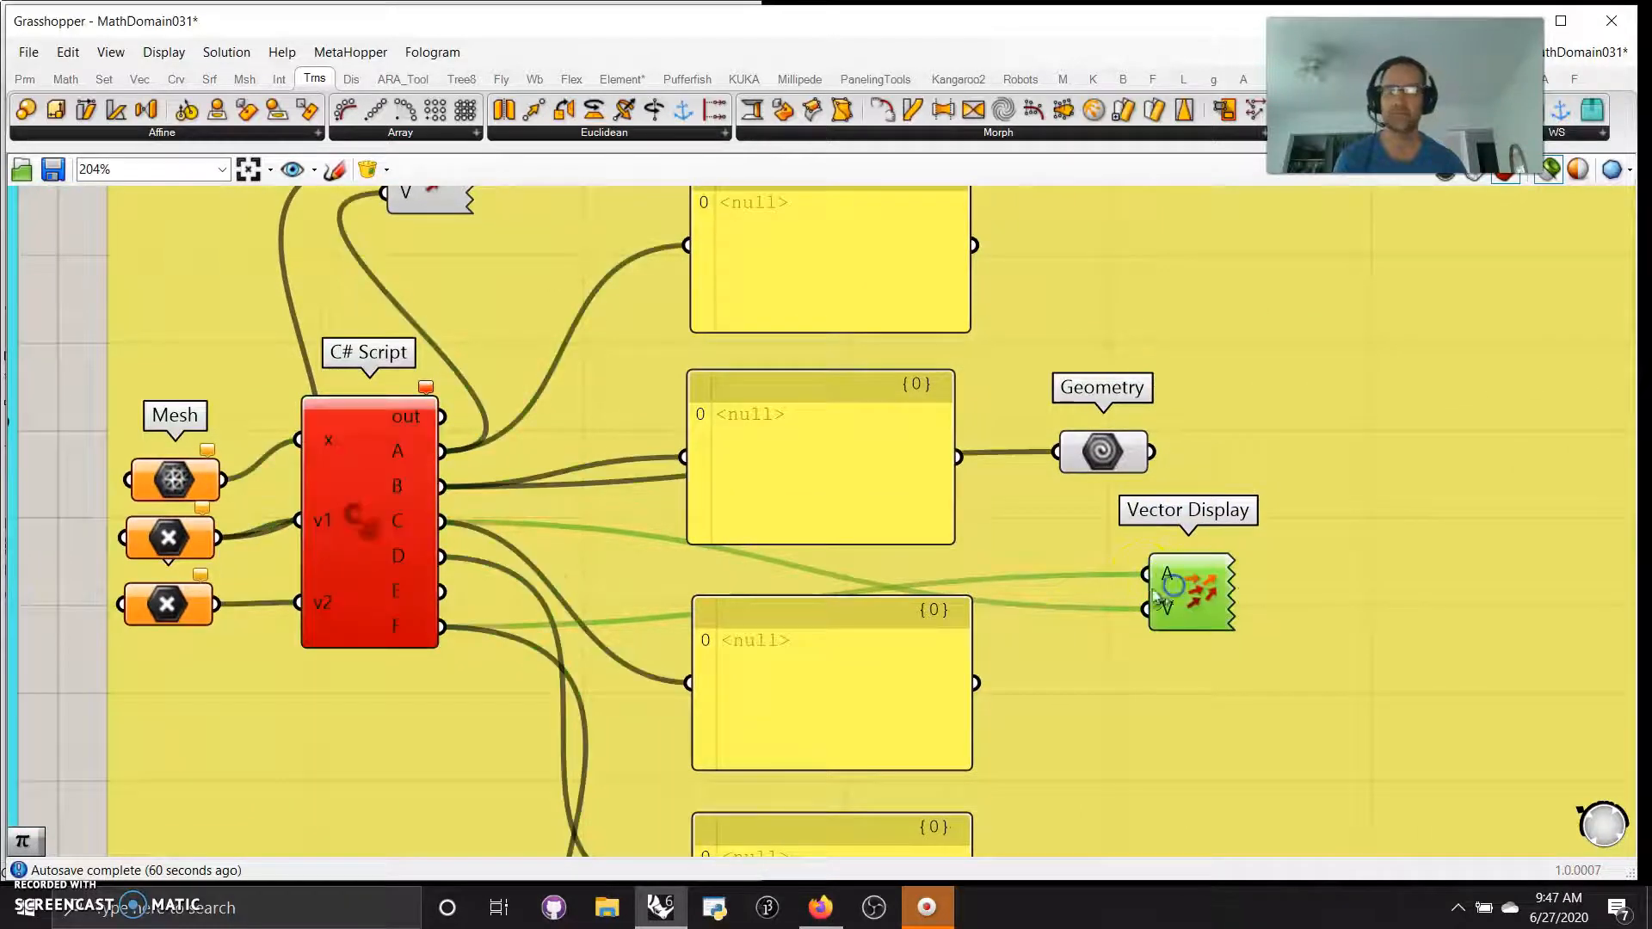
{"action": "scroll", "coordinate": [1119, 607], "scroll_direction": "down", "scroll_amount": 6}
Set the N slider of the C# Script that generates the random, multiplied and inverted matrices to 5
{"action": "right_click_drag", "start_coordinate": [1210, 616], "coordinate": [701, 852]}
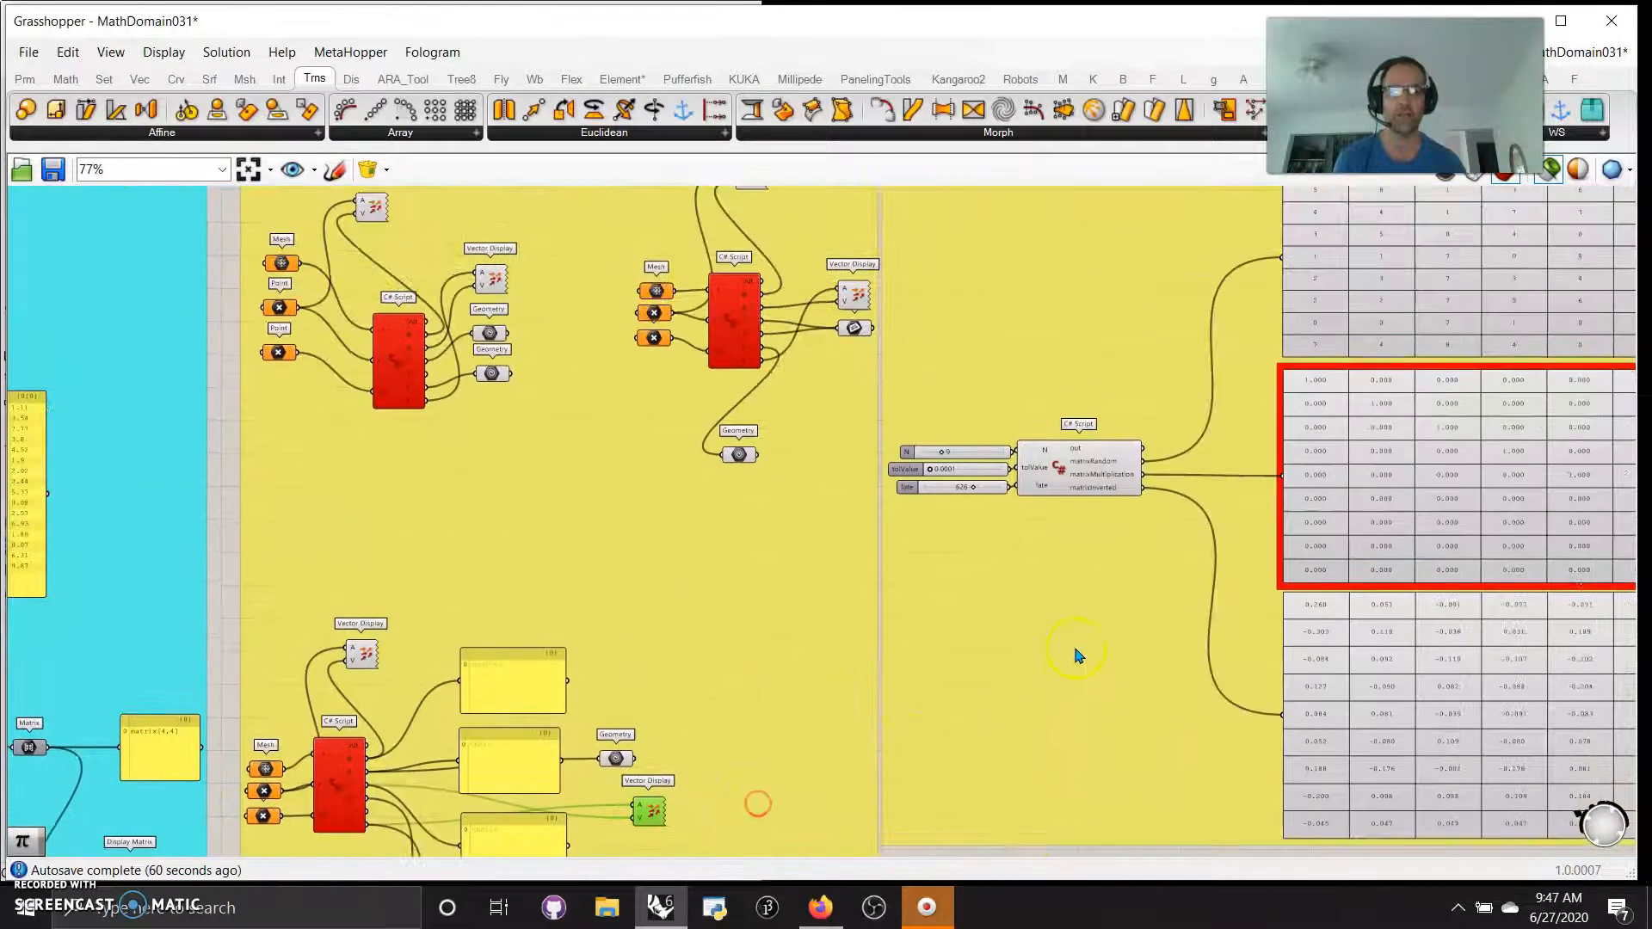
{"action": "right_click_drag", "start_coordinate": [1072, 650], "coordinate": [818, 725]}
{"action": "scroll", "coordinate": [824, 665], "scroll_direction": "down", "scroll_amount": 3}
{"action": "scroll", "coordinate": [831, 647], "scroll_direction": "up", "scroll_amount": 3}
{"action": "right_click_drag", "start_coordinate": [826, 647], "coordinate": [462, 622]}
{"action": "scroll", "coordinate": [656, 567], "scroll_direction": "up", "scroll_amount": 2}
{"action": "left_click_drag", "start_coordinate": [288, 481], "coordinate": [272, 479]}
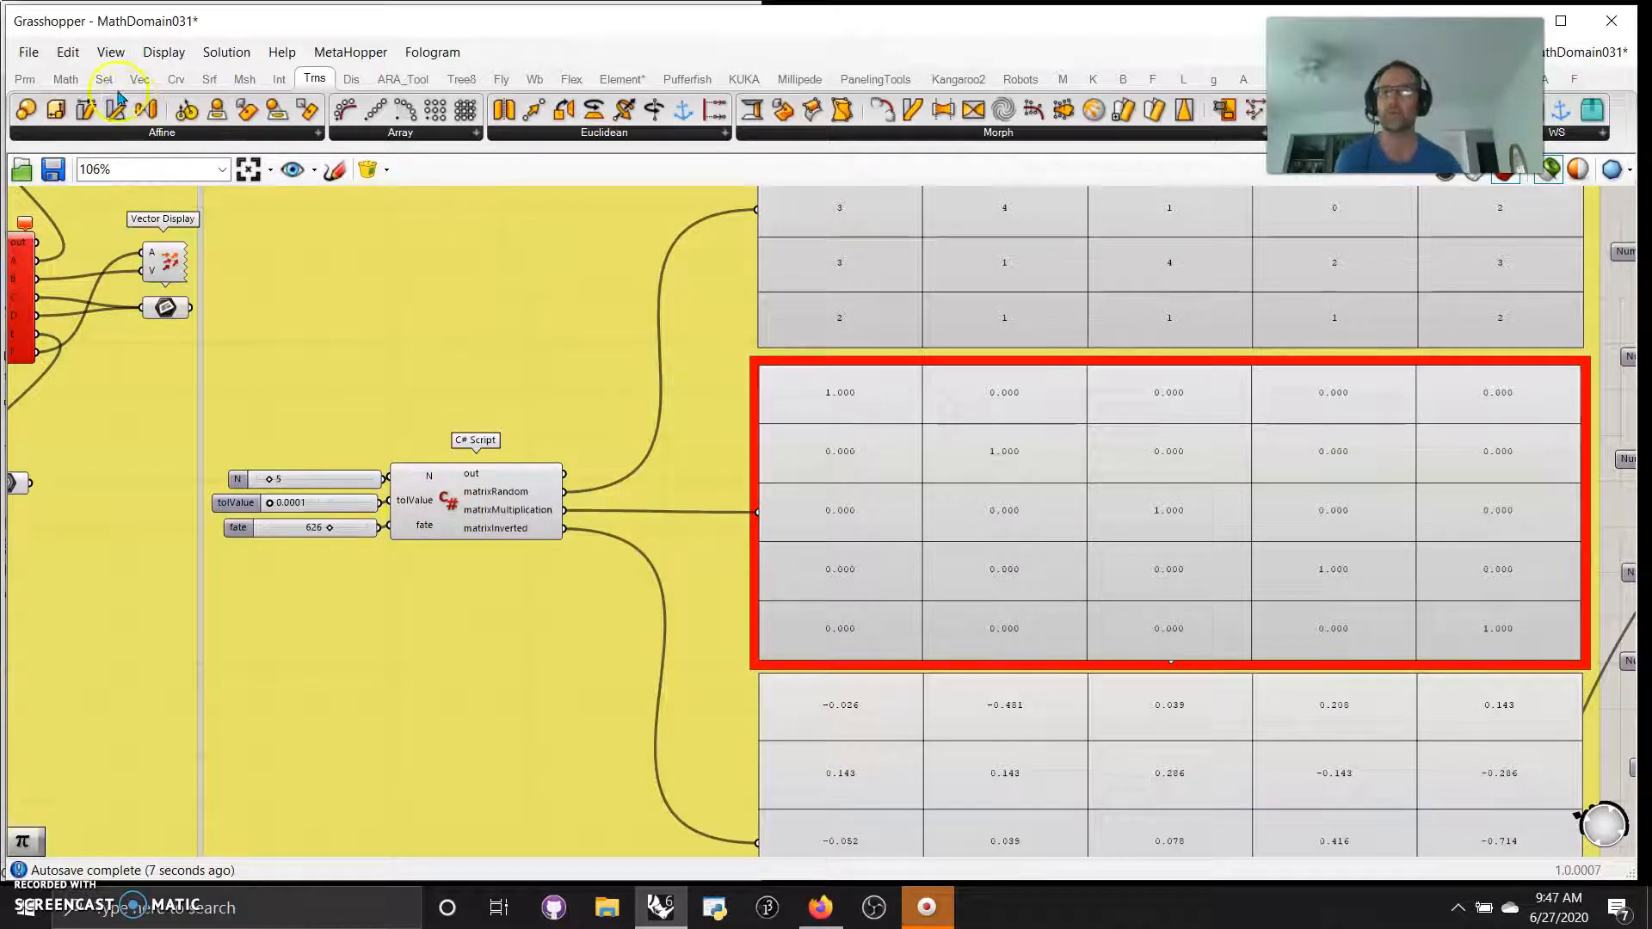
Place a GhPython Script component above the C# Script that outputs the random and inverted matrices
{"action": "left_click", "coordinate": [65, 78]}
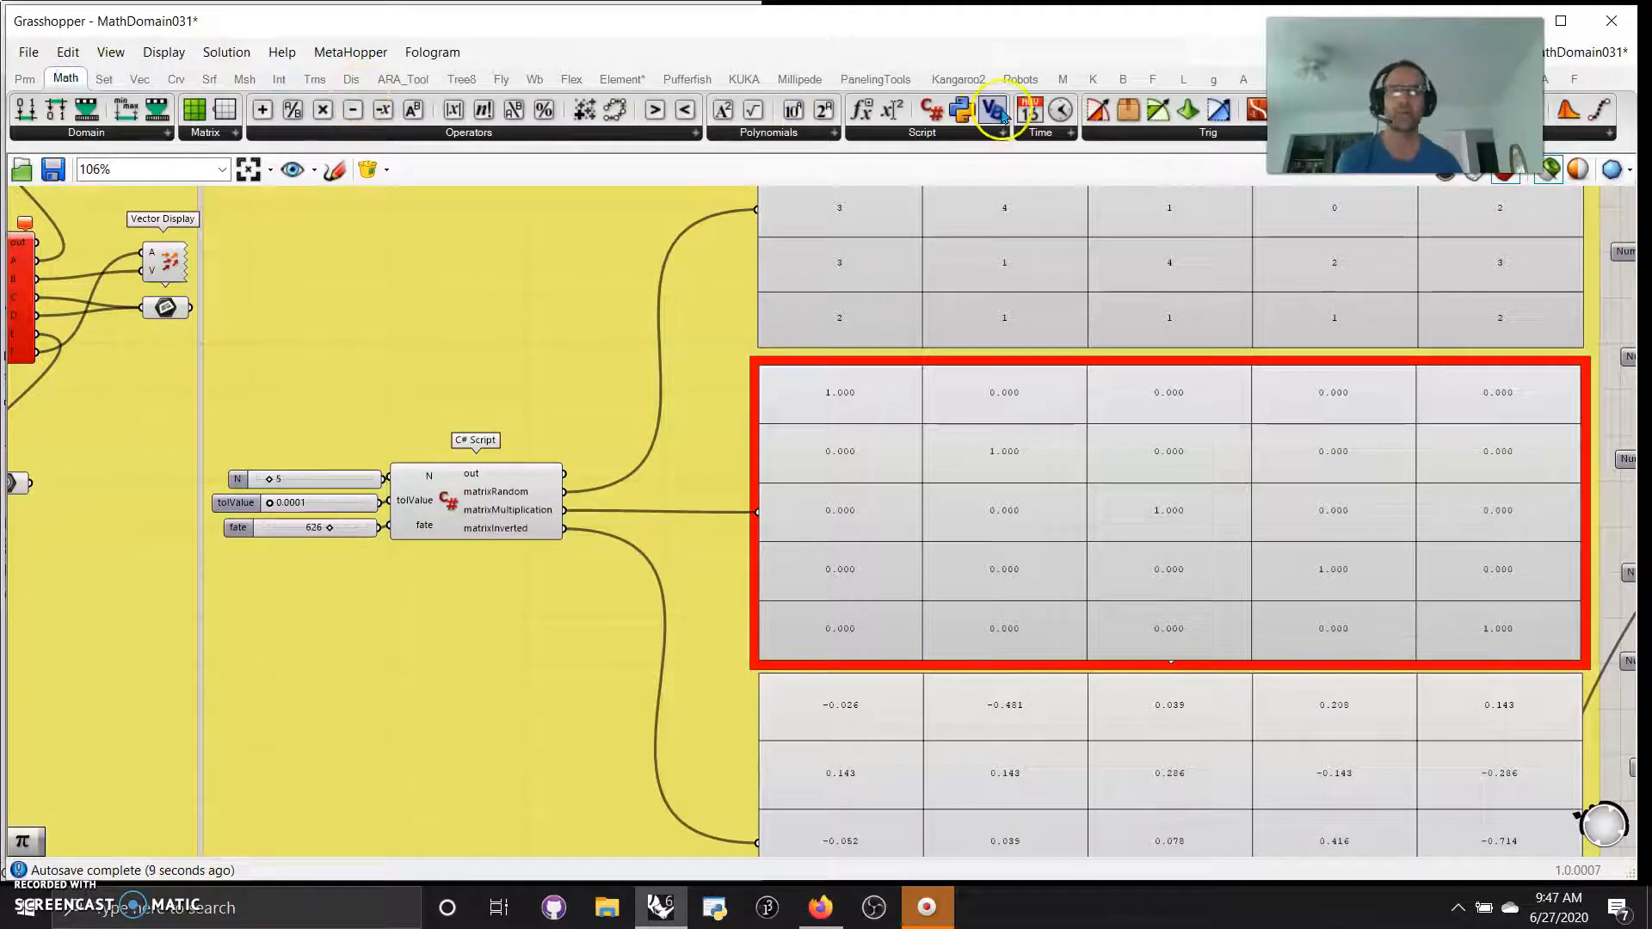
{"action": "left_click_drag", "start_coordinate": [962, 110], "coordinate": [506, 328]}
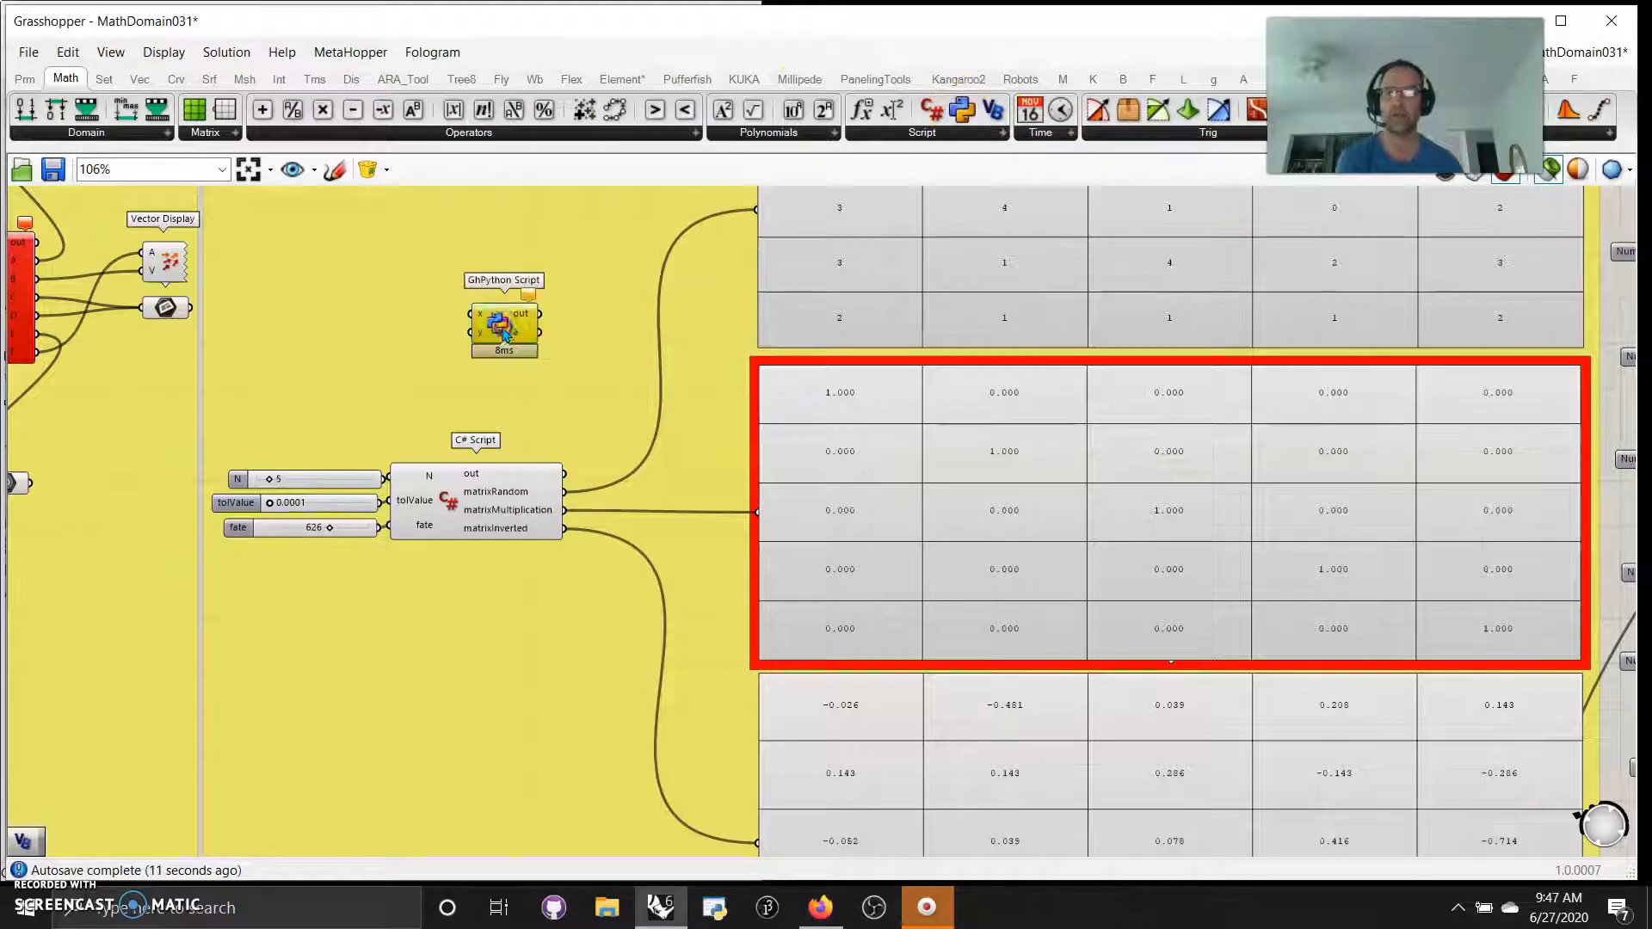
{"action": "scroll", "coordinate": [465, 372], "scroll_direction": "up", "scroll_amount": 3}
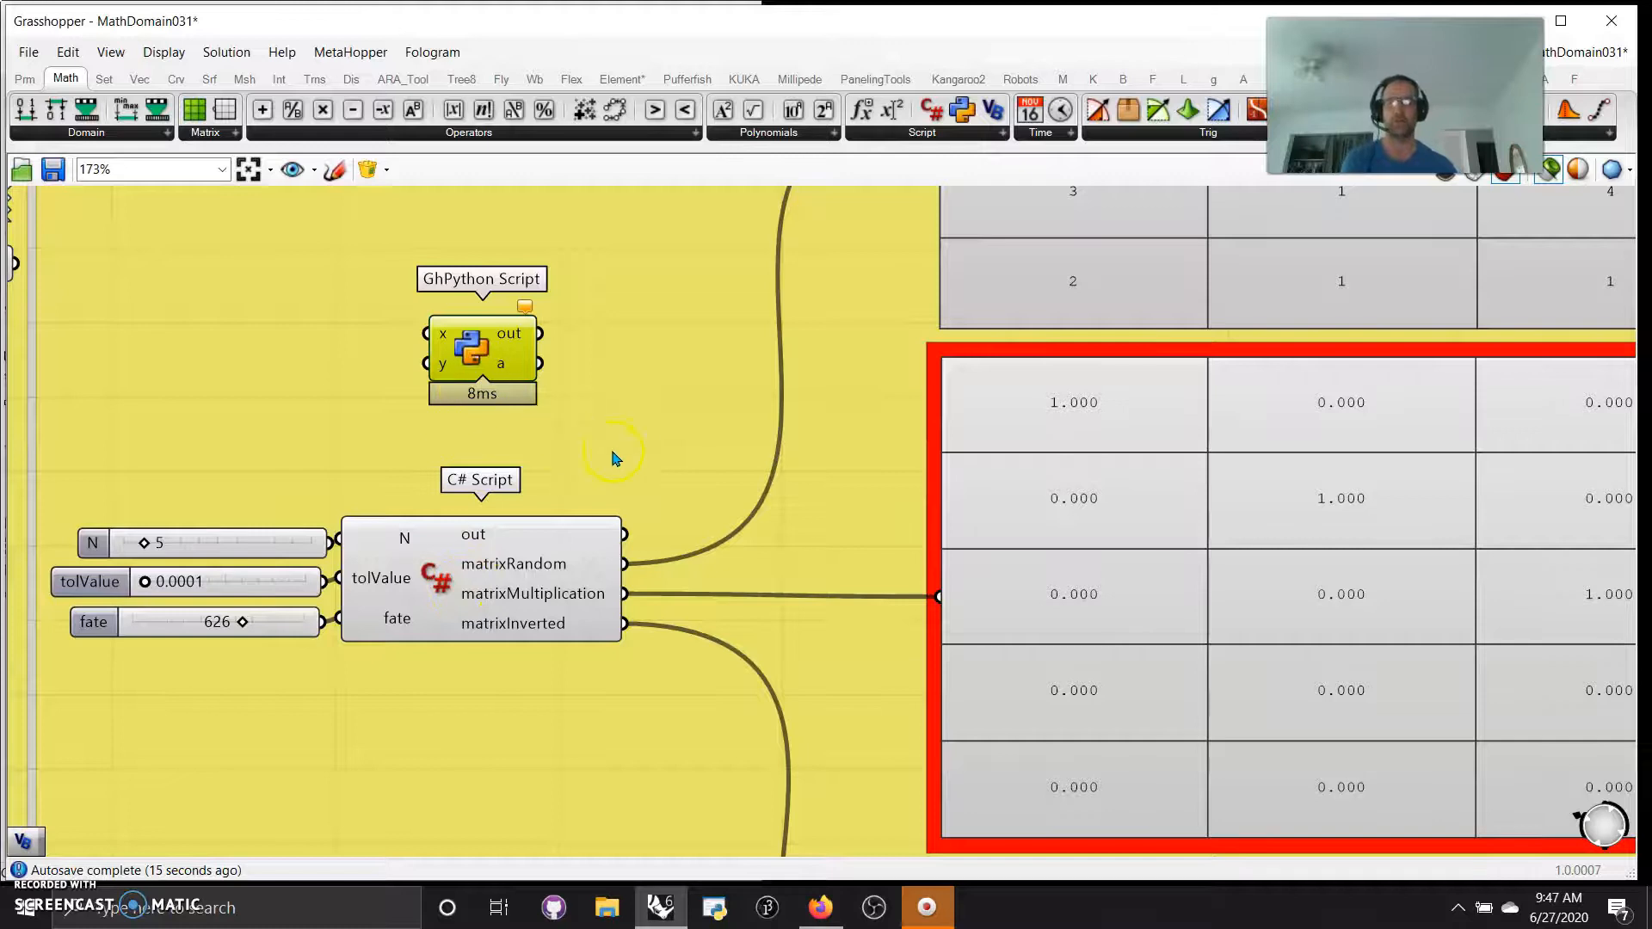
Delete the Rotate component and its Display Matrix below the cyan group
{"action": "scroll", "coordinate": [613, 456], "scroll_direction": "down", "scroll_amount": 5}
{"action": "scroll", "coordinate": [635, 411], "scroll_direction": "up", "scroll_amount": 2}
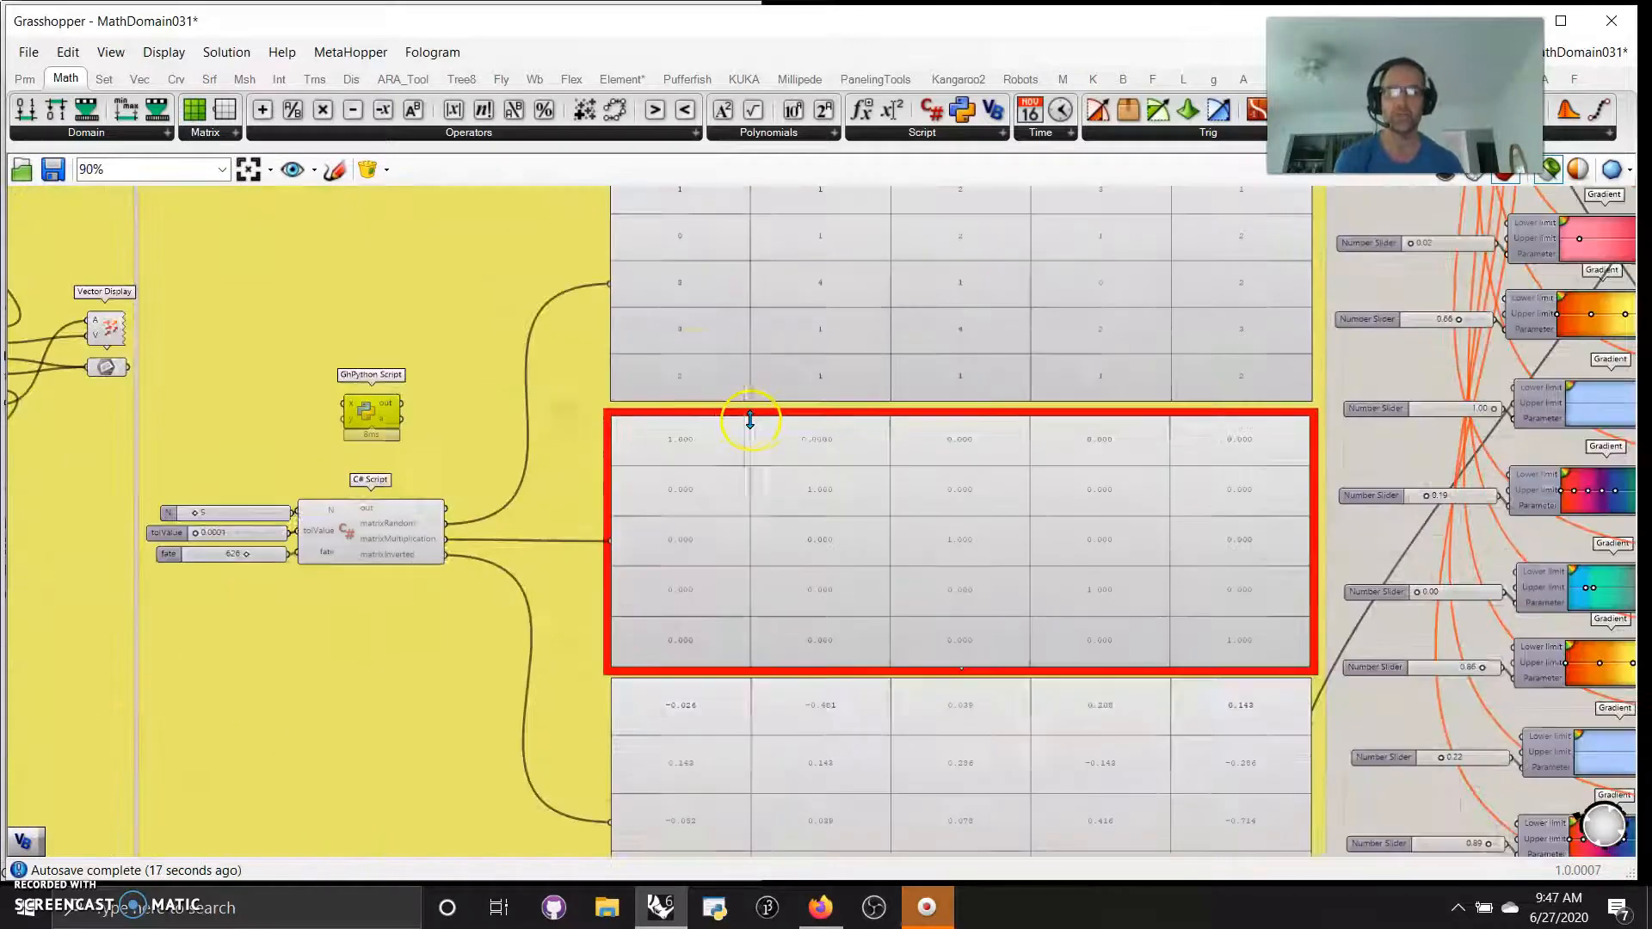
{"action": "scroll", "coordinate": [553, 497], "scroll_direction": "down", "scroll_amount": 4}
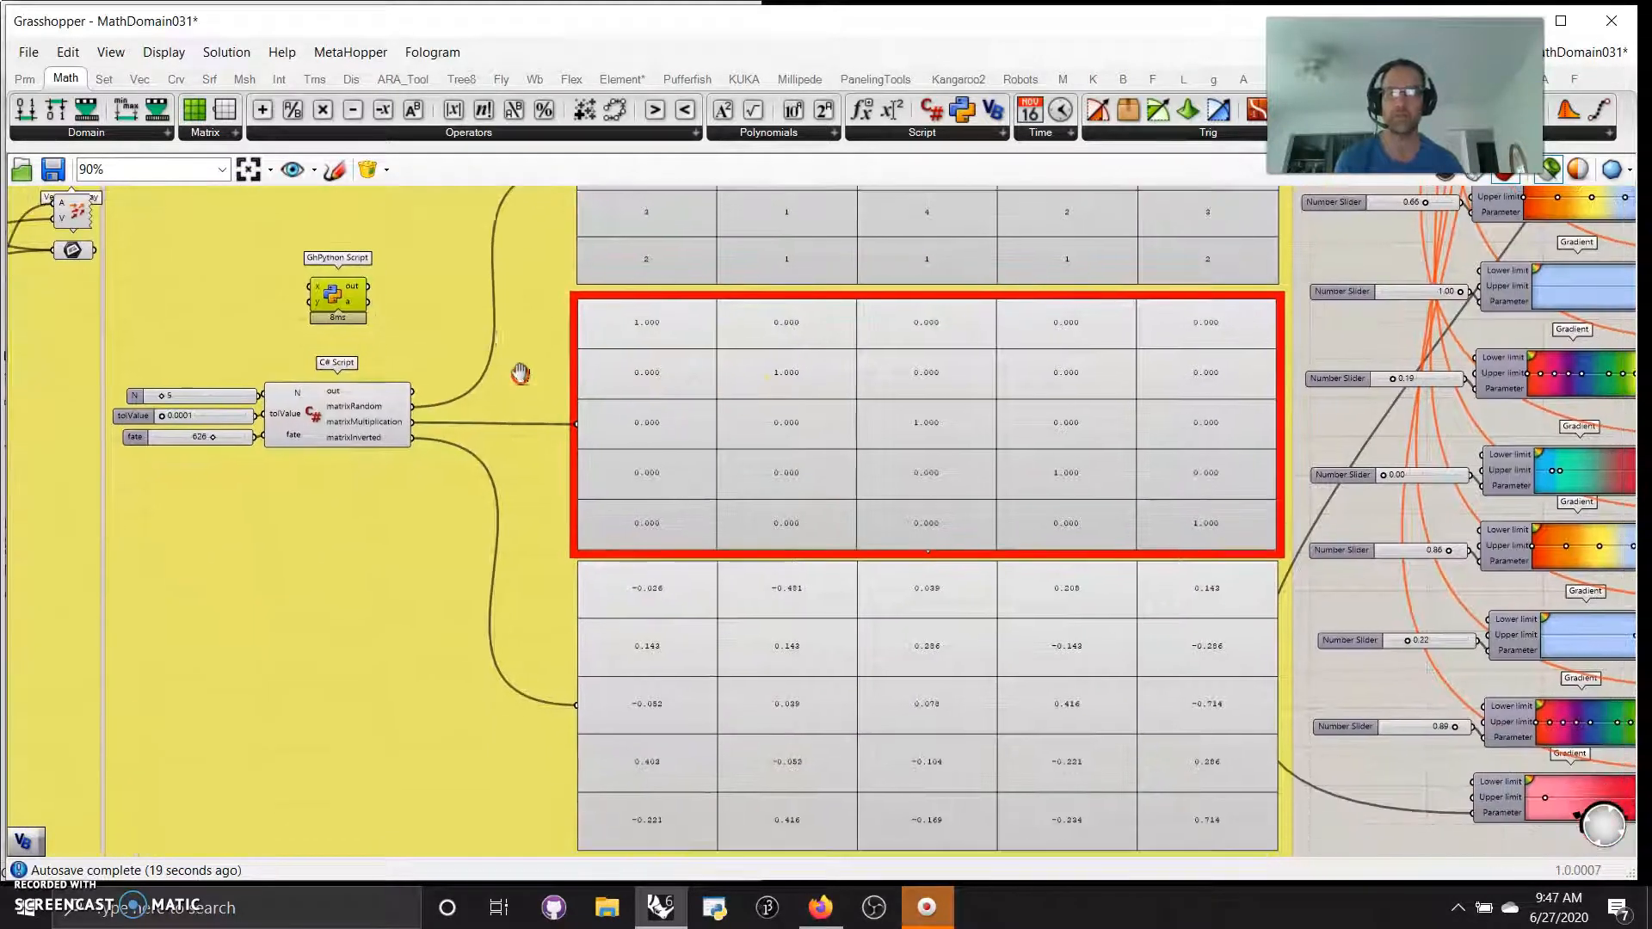
{"action": "right_click_drag", "start_coordinate": [644, 733], "coordinate": [1121, 749]}
{"action": "mouse_move", "coordinate": [871, 739]}
{"action": "right_mouse_down"}
{"action": "mouse_move", "coordinate": [1014, 727]}
{"action": "mouse_move", "coordinate": [1276, 651]}
{"action": "right_mouse_up"}
{"action": "right_click_drag", "start_coordinate": [495, 816], "coordinate": [399, 745]}
{"action": "left_click_drag", "start_coordinate": [710, 828], "coordinate": [520, 761]}
{"action": "key", "text": "Delete"}
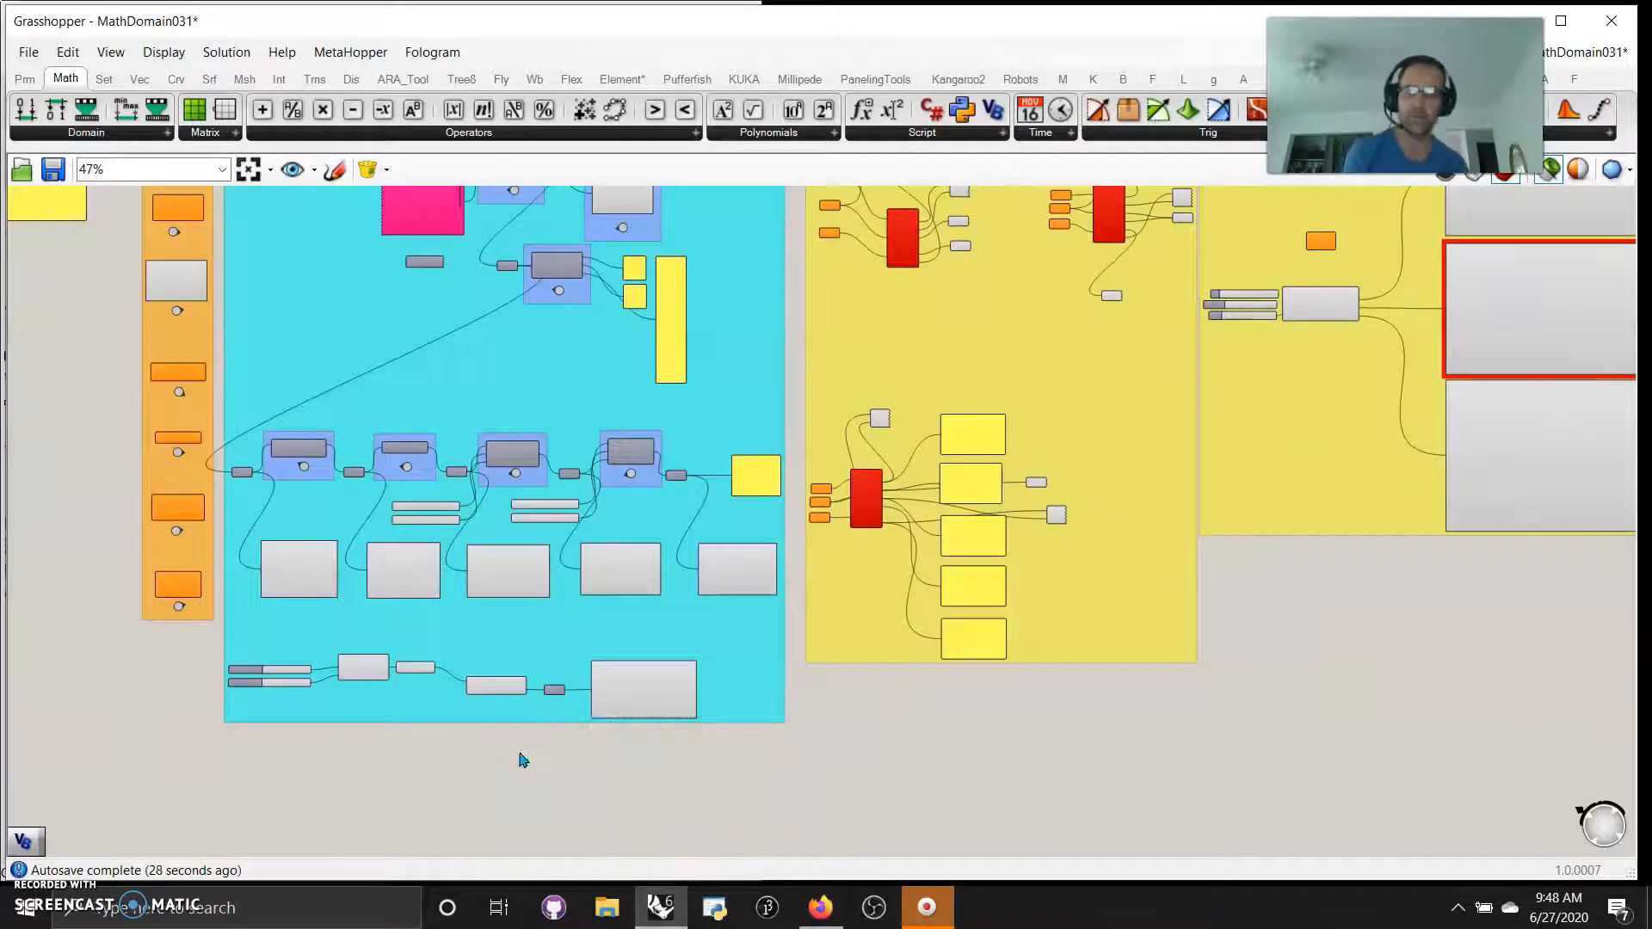
{"action": "right_click_drag", "start_coordinate": [553, 786], "coordinate": [591, 765]}
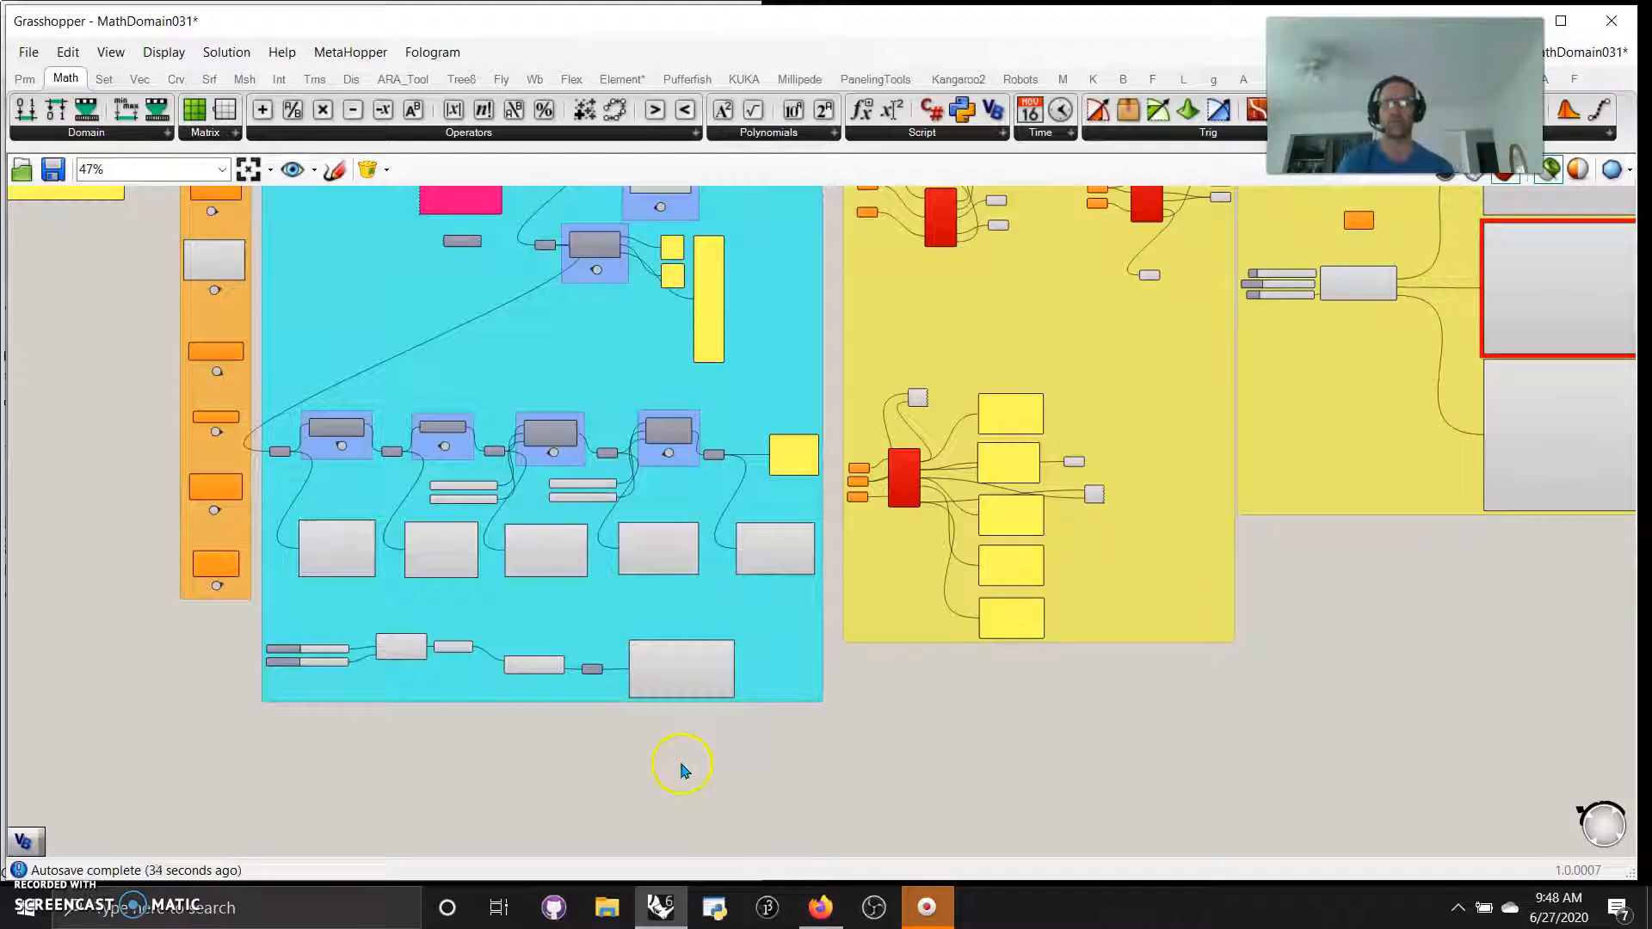
{"action": "scroll", "coordinate": [690, 771], "scroll_direction": "down", "scroll_amount": 4}
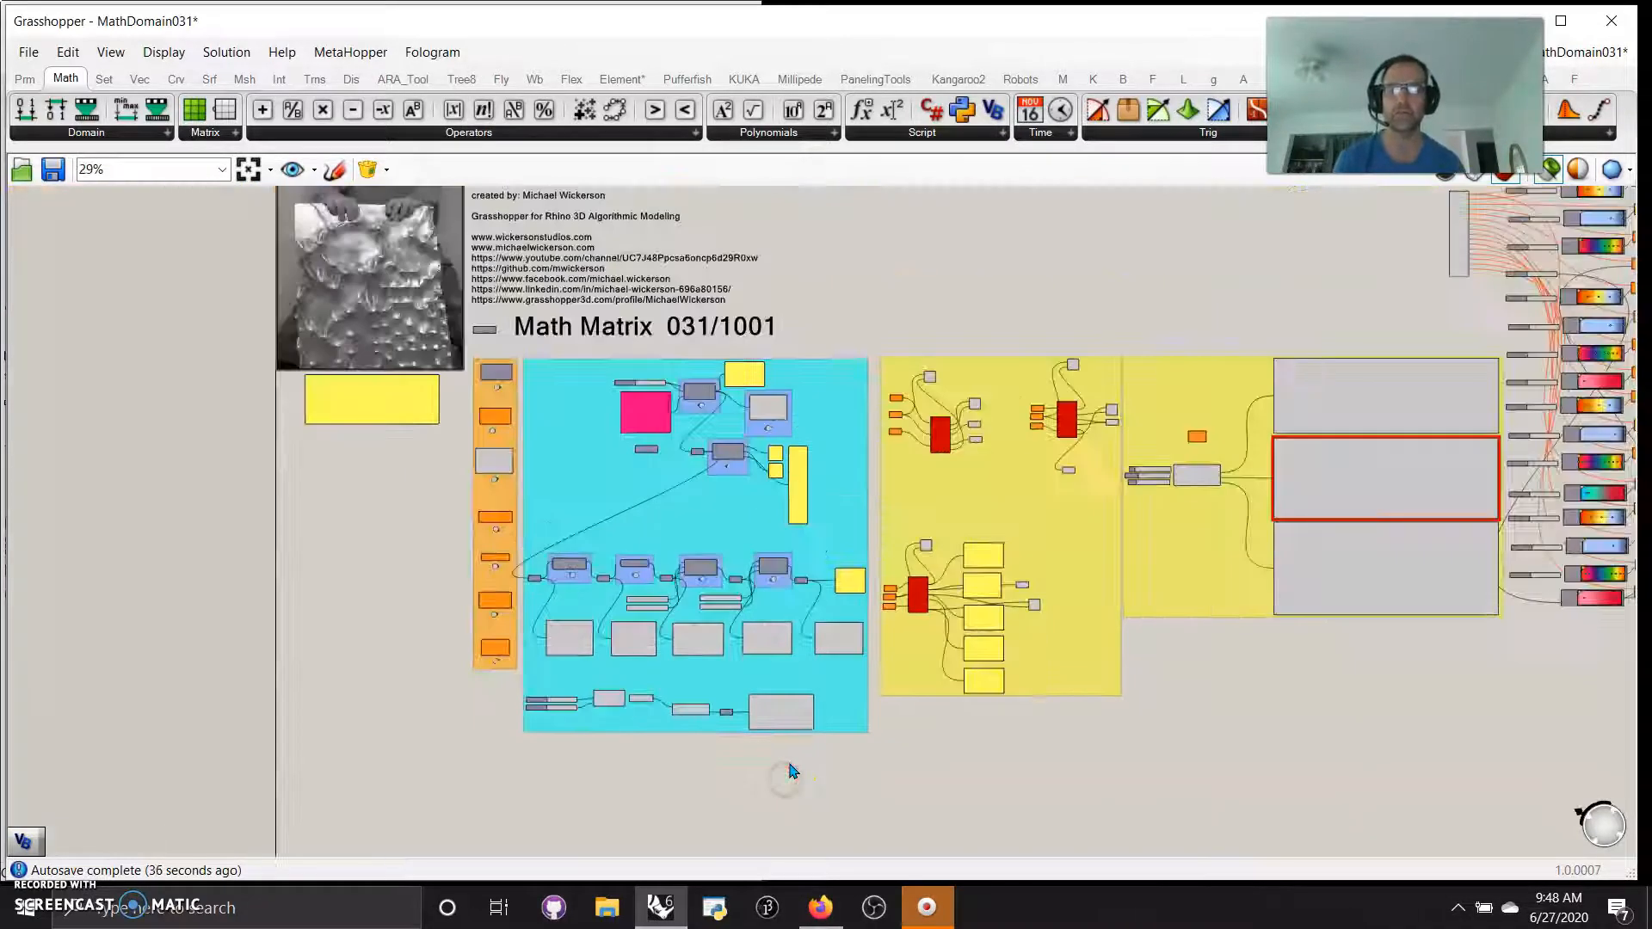
Switch to the MathDomain032B definition and narrow the Grasshopper window so the Rhino Perspective viewport shows beside it
{"action": "right_click_drag", "start_coordinate": [930, 777], "coordinate": [844, 754]}
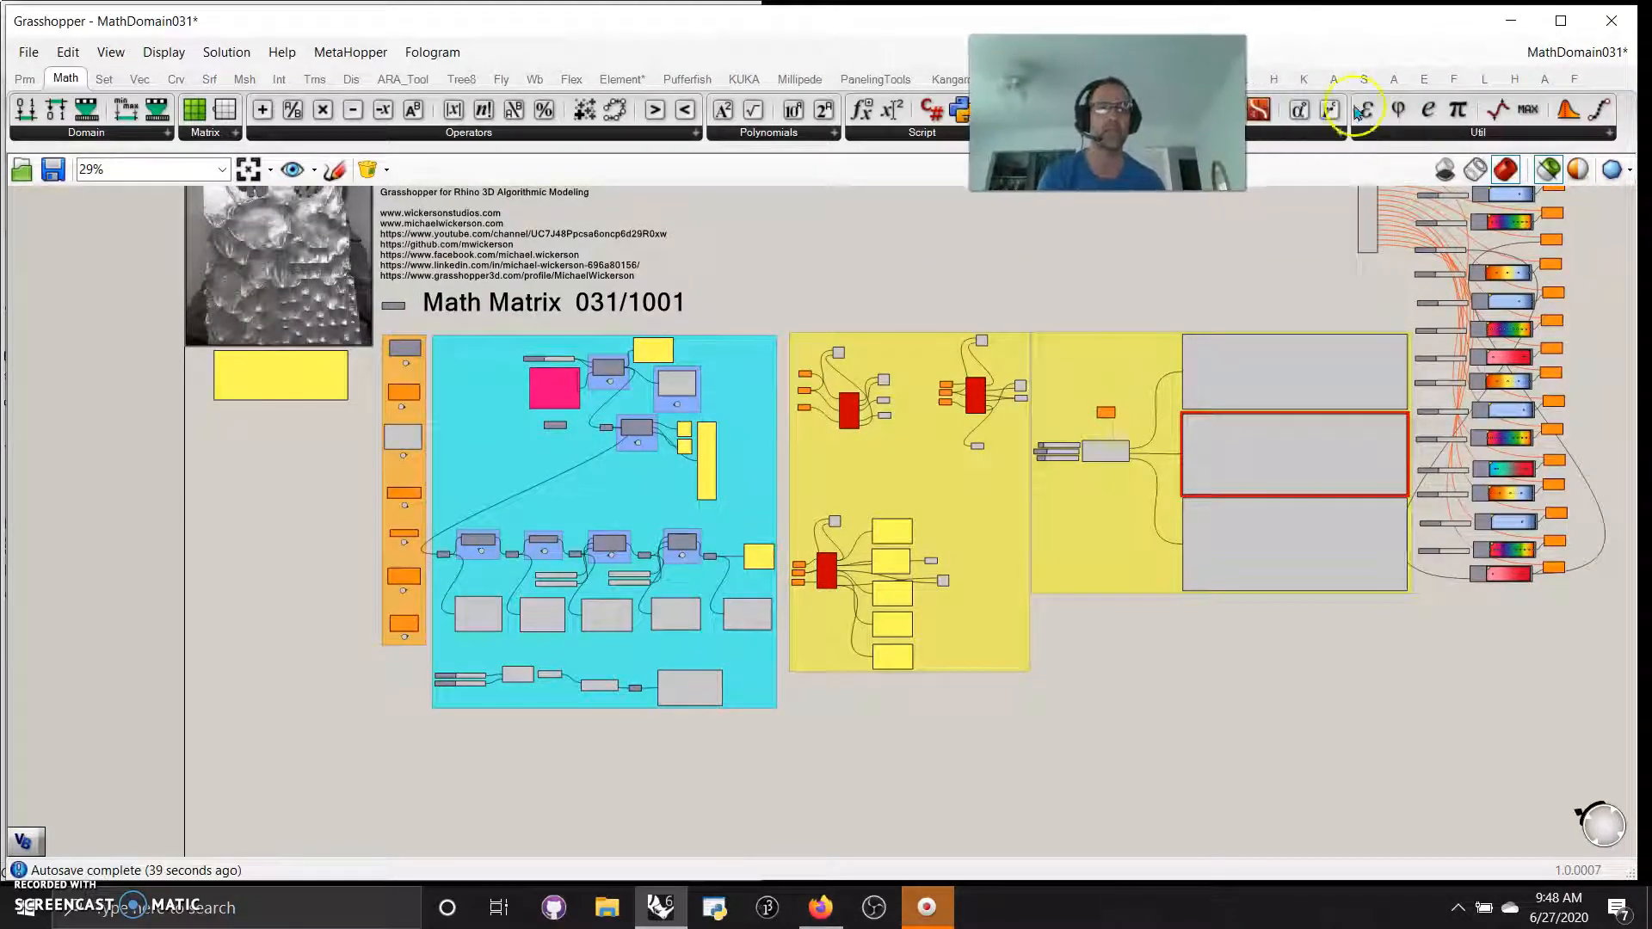
{"action": "left_click", "coordinate": [1524, 67]}
{"action": "left_click", "coordinate": [1539, 225]}
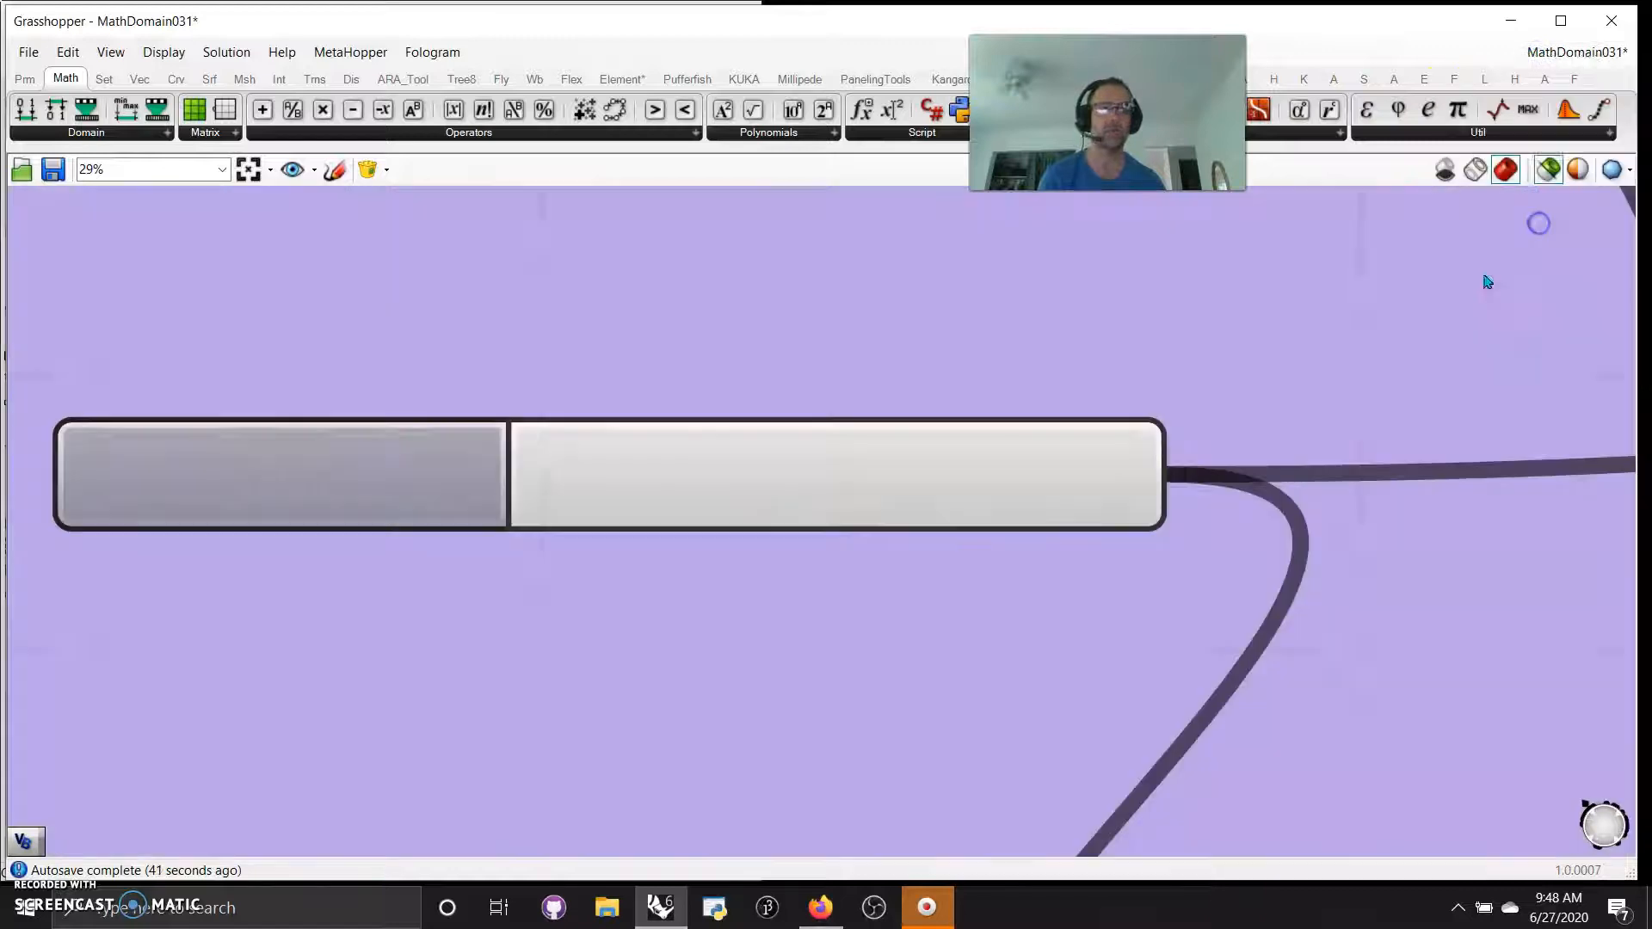
{"action": "left_click_drag", "start_coordinate": [10, 489], "coordinate": [730, 535]}
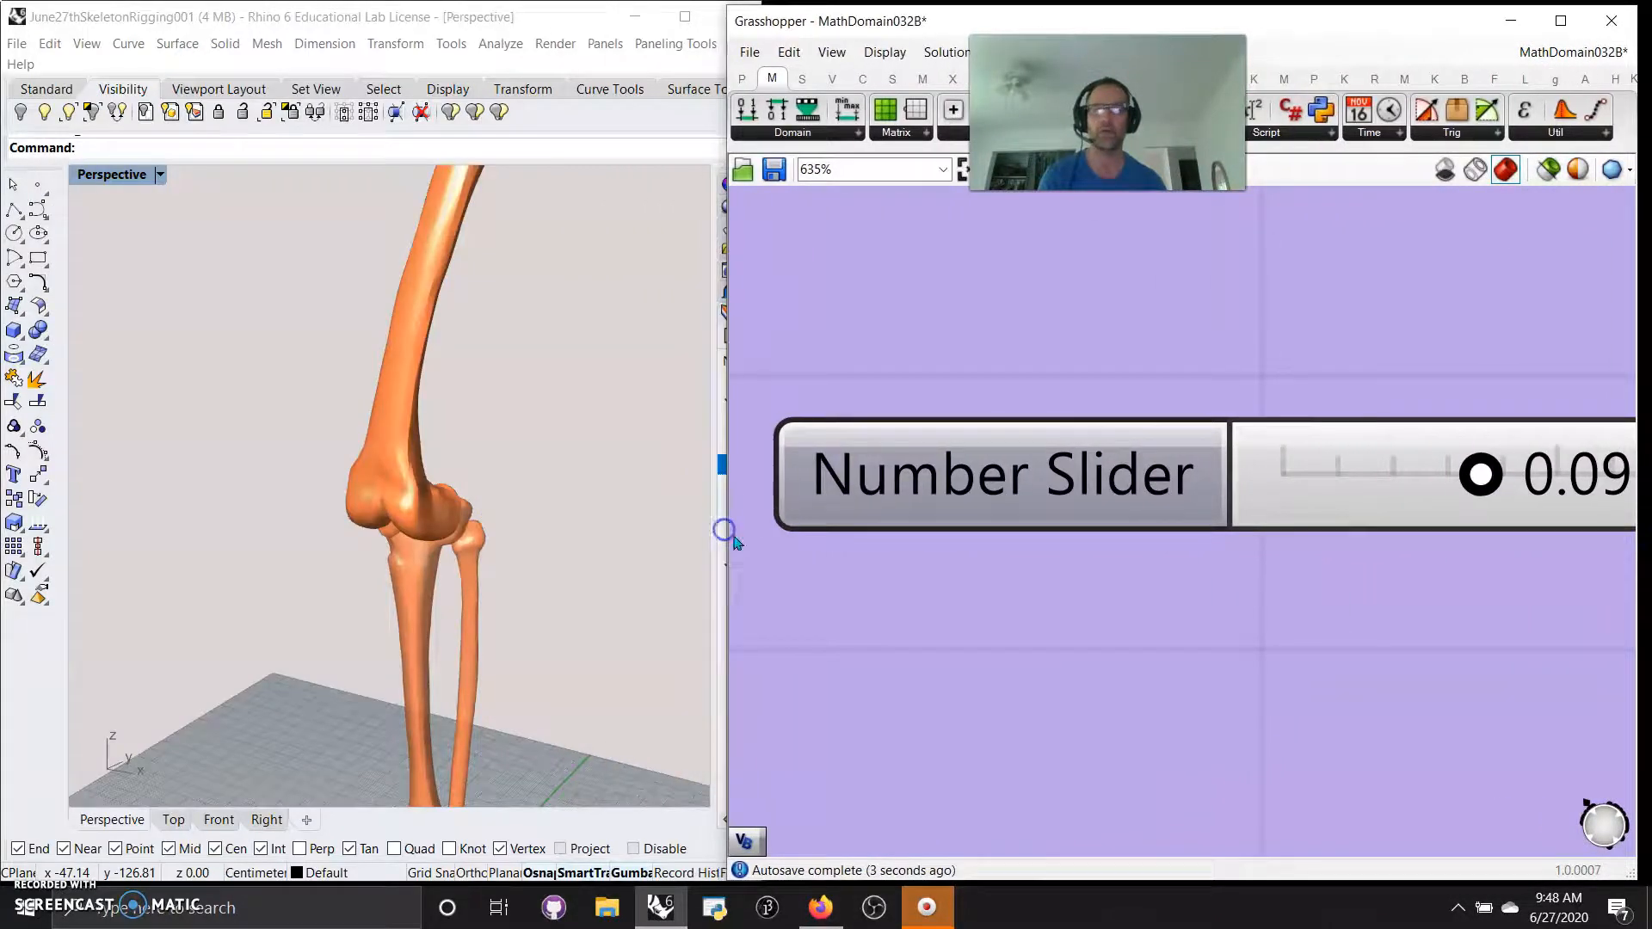
Examine the Addition, Division, Multiplication and Subtraction components, the available math operators and the leg skeleton in the Perspective view
{"action": "scroll", "coordinate": [1007, 560], "scroll_direction": "down", "scroll_amount": 5}
{"action": "scroll", "coordinate": [1040, 570], "scroll_direction": "down", "scroll_amount": 3}
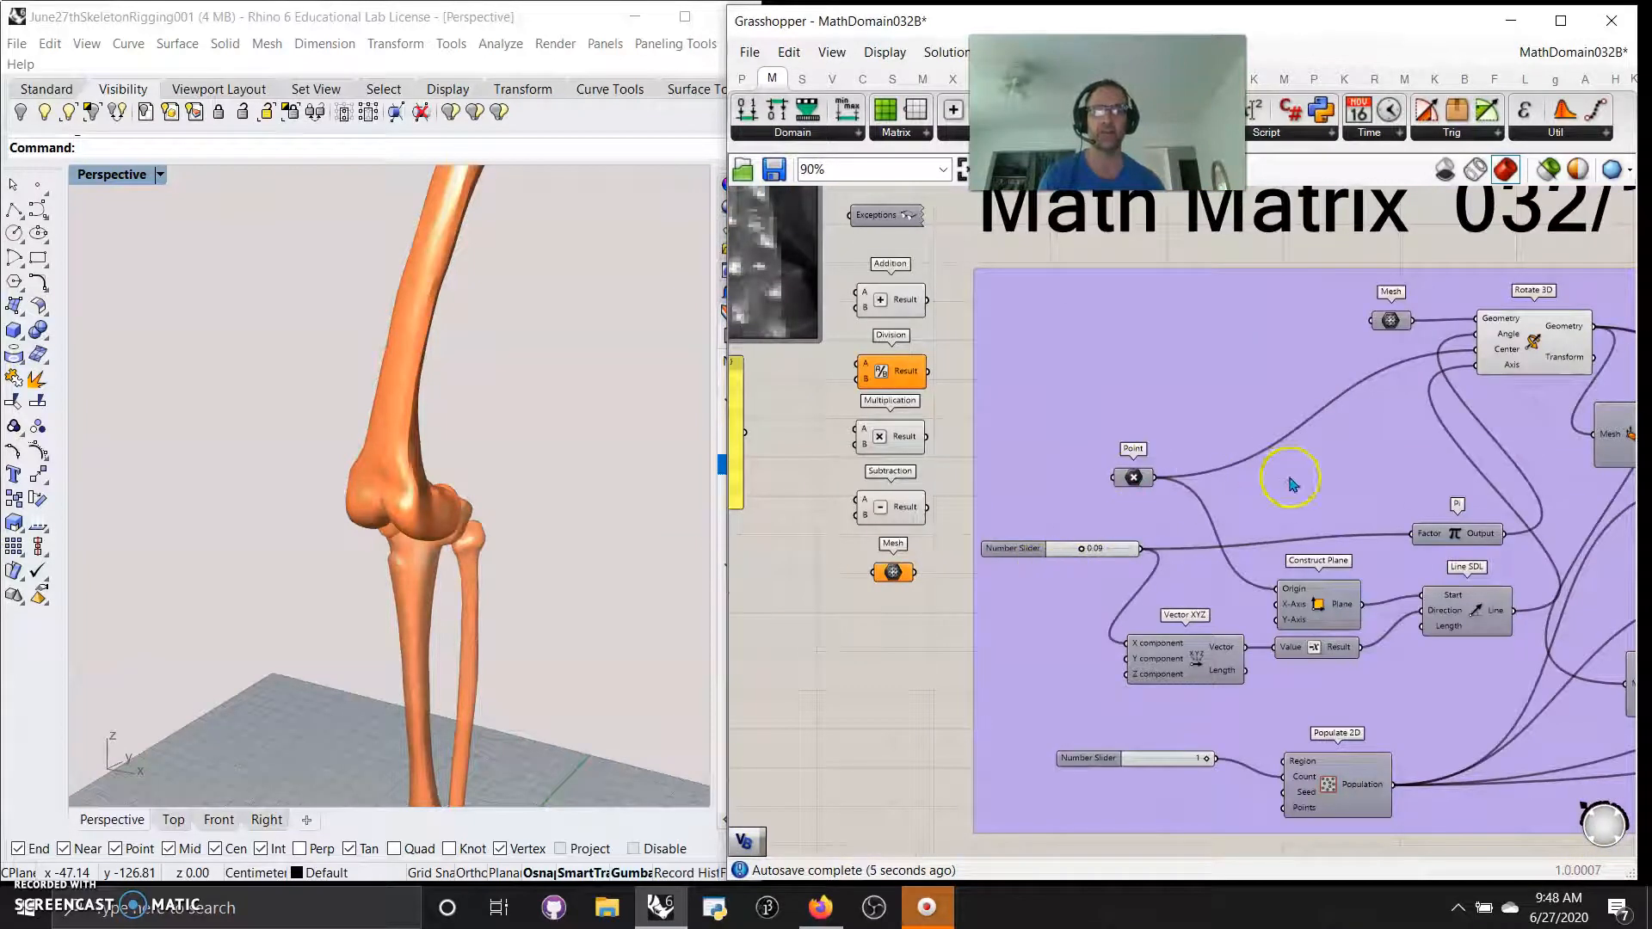
{"action": "scroll", "coordinate": [892, 415], "scroll_direction": "up", "scroll_amount": 5}
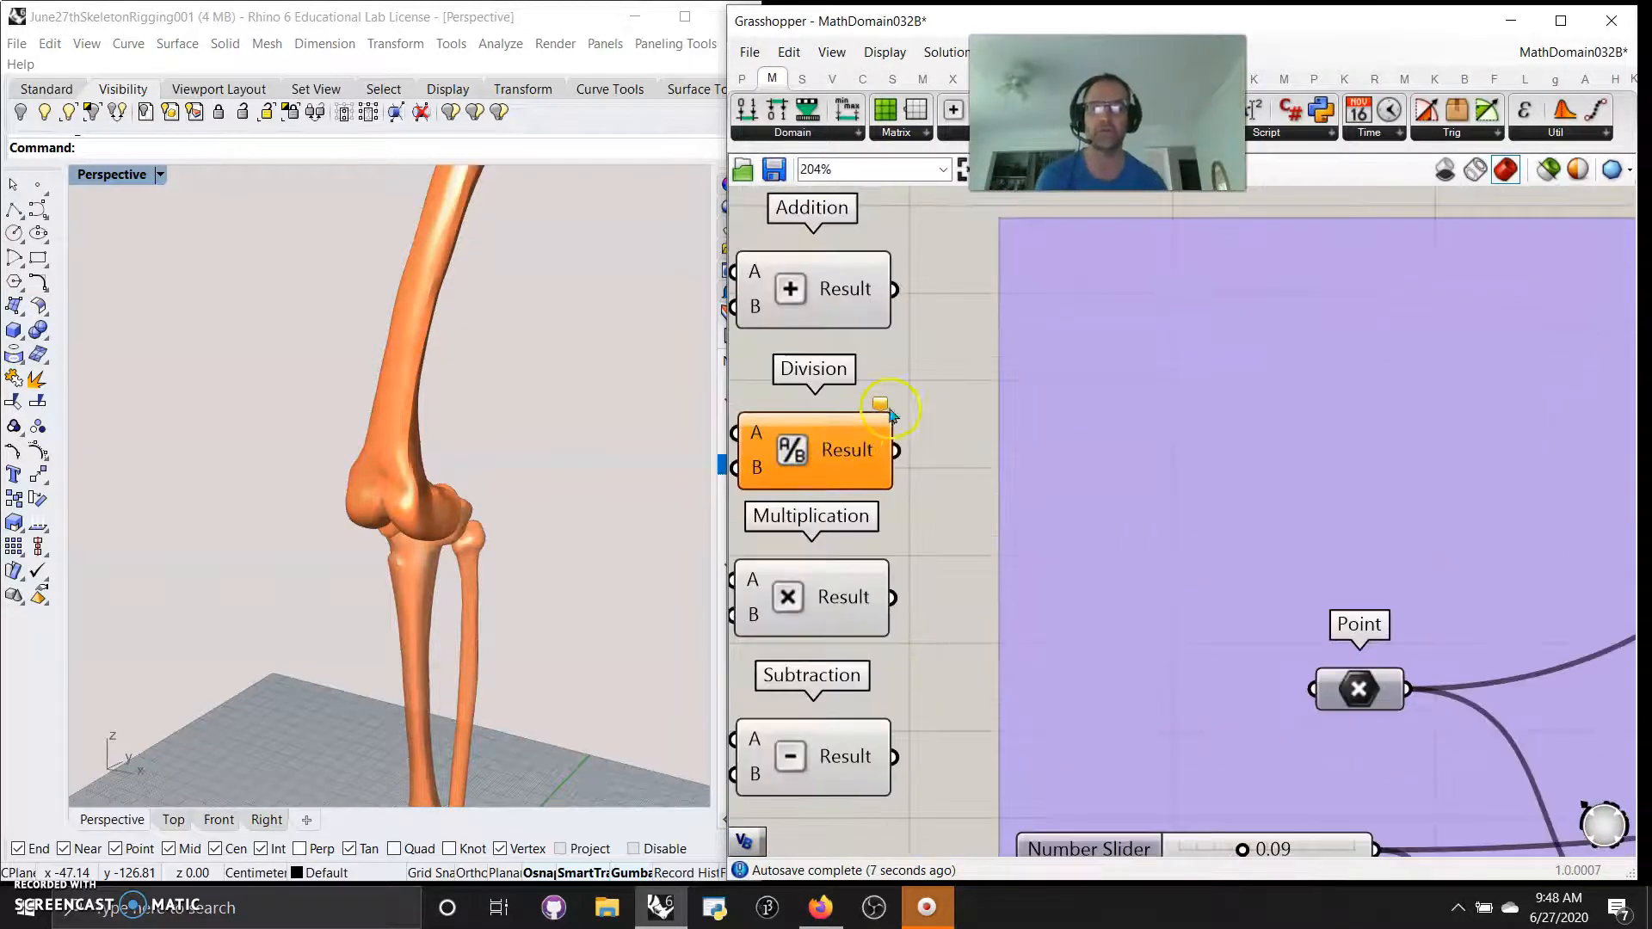
{"action": "right_click_drag", "start_coordinate": [937, 384], "coordinate": [935, 417]}
{"action": "left_click_drag", "start_coordinate": [1108, 113], "coordinate": [588, 78]}
{"action": "left_click", "coordinate": [945, 136]}
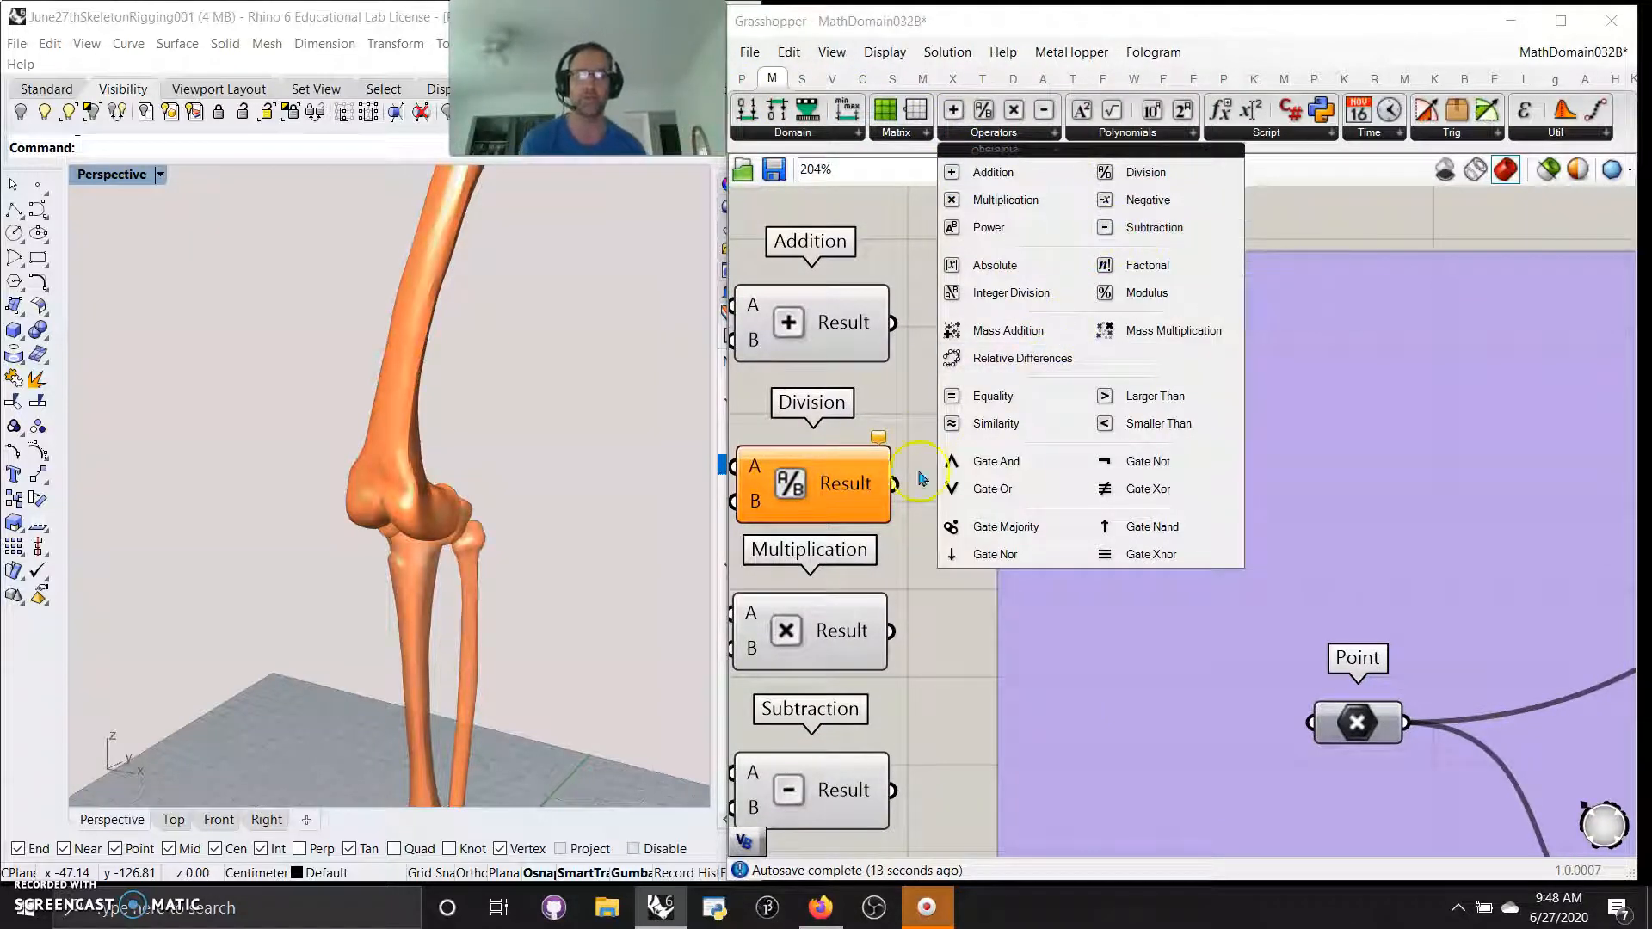
{"action": "left_click", "coordinate": [931, 644]}
{"action": "right_click_drag", "start_coordinate": [1086, 631], "coordinate": [736, 380]}
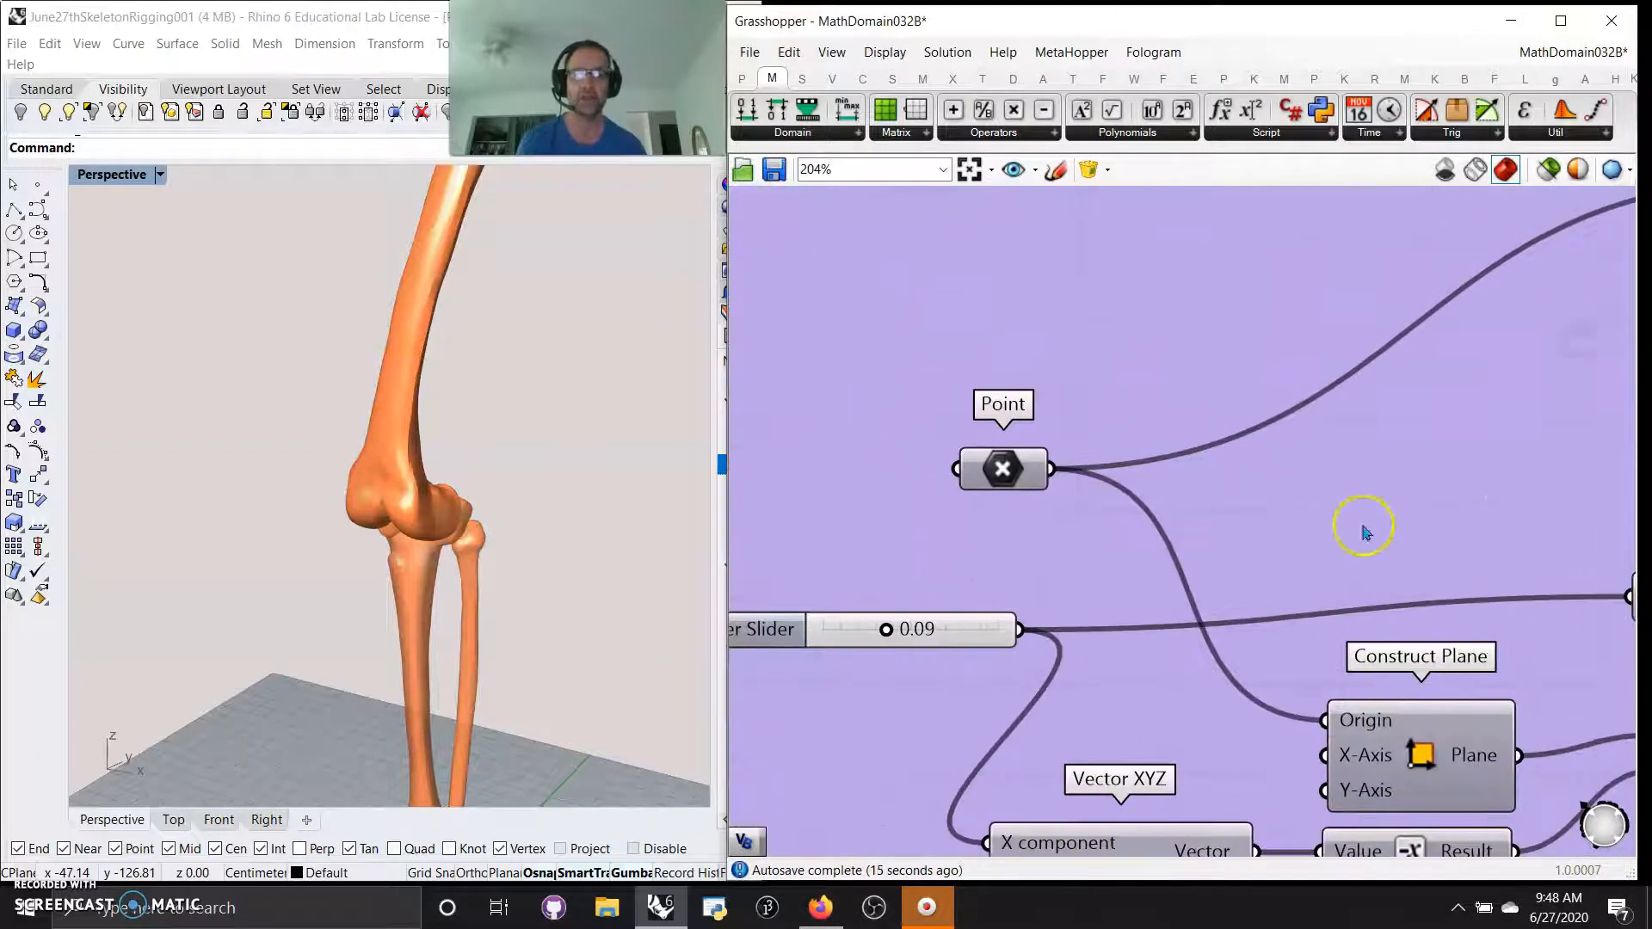
{"action": "scroll", "coordinate": [372, 434], "scroll_direction": "down", "scroll_amount": 7}
{"action": "right_click_drag", "start_coordinate": [428, 475], "coordinate": [442, 554]}
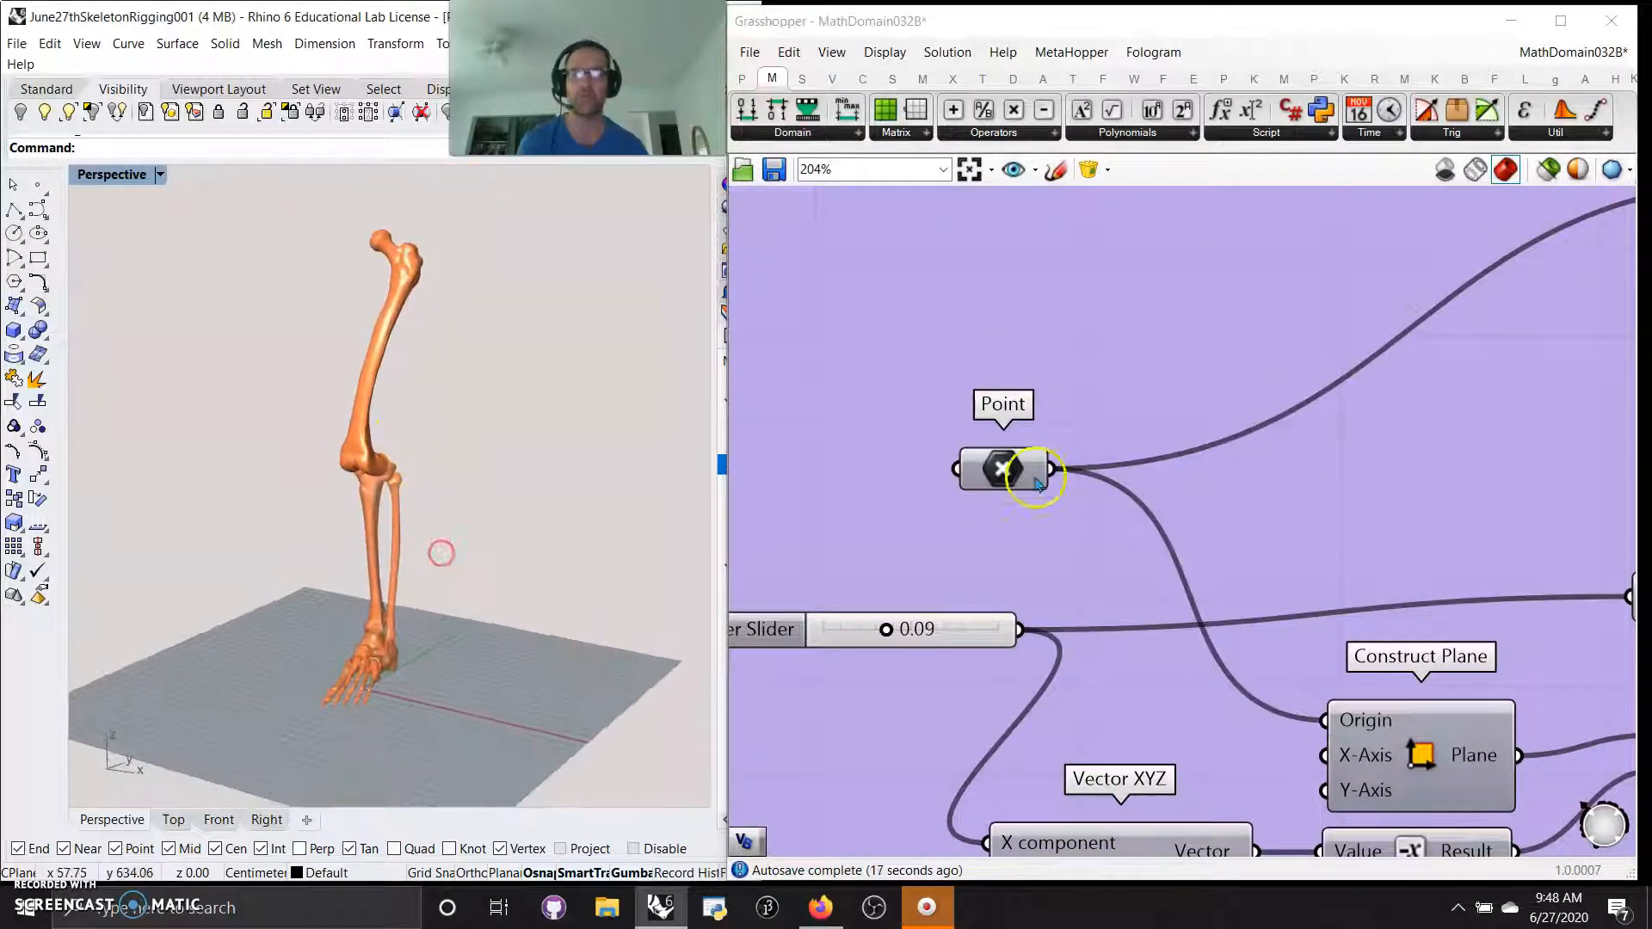
{"action": "scroll", "coordinate": [1037, 482], "scroll_direction": "down", "scroll_amount": 5}
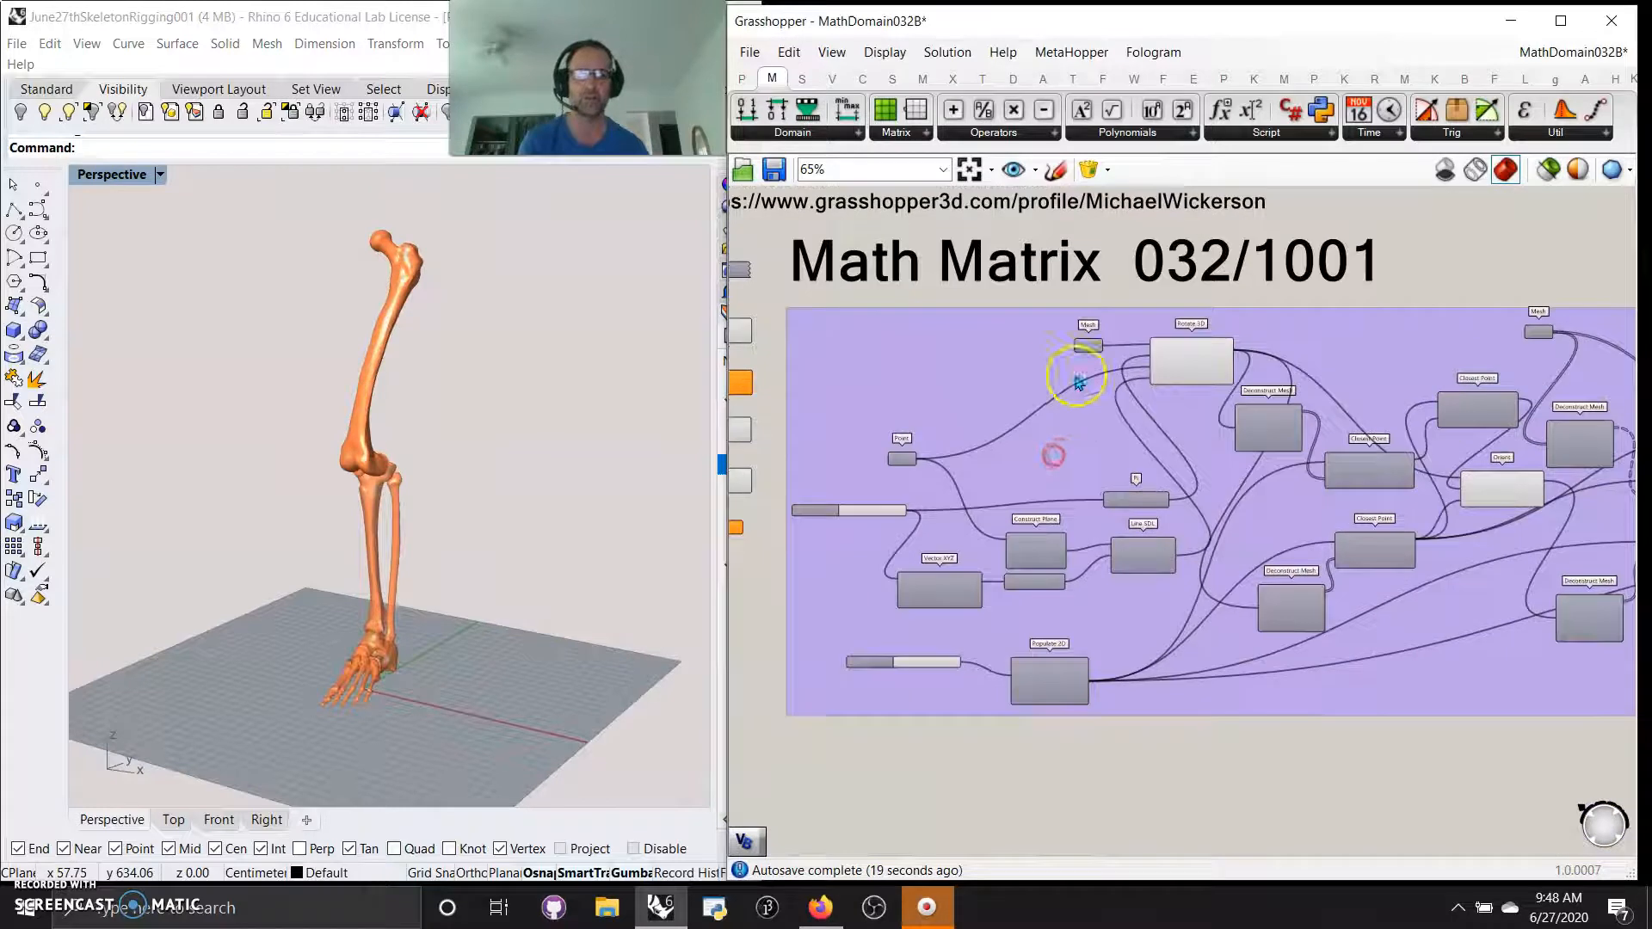
Isolate the previews of the three Mesh parameters one at a time, and restore the preview of the whole leg
{"action": "left_click", "coordinate": [1554, 169]}
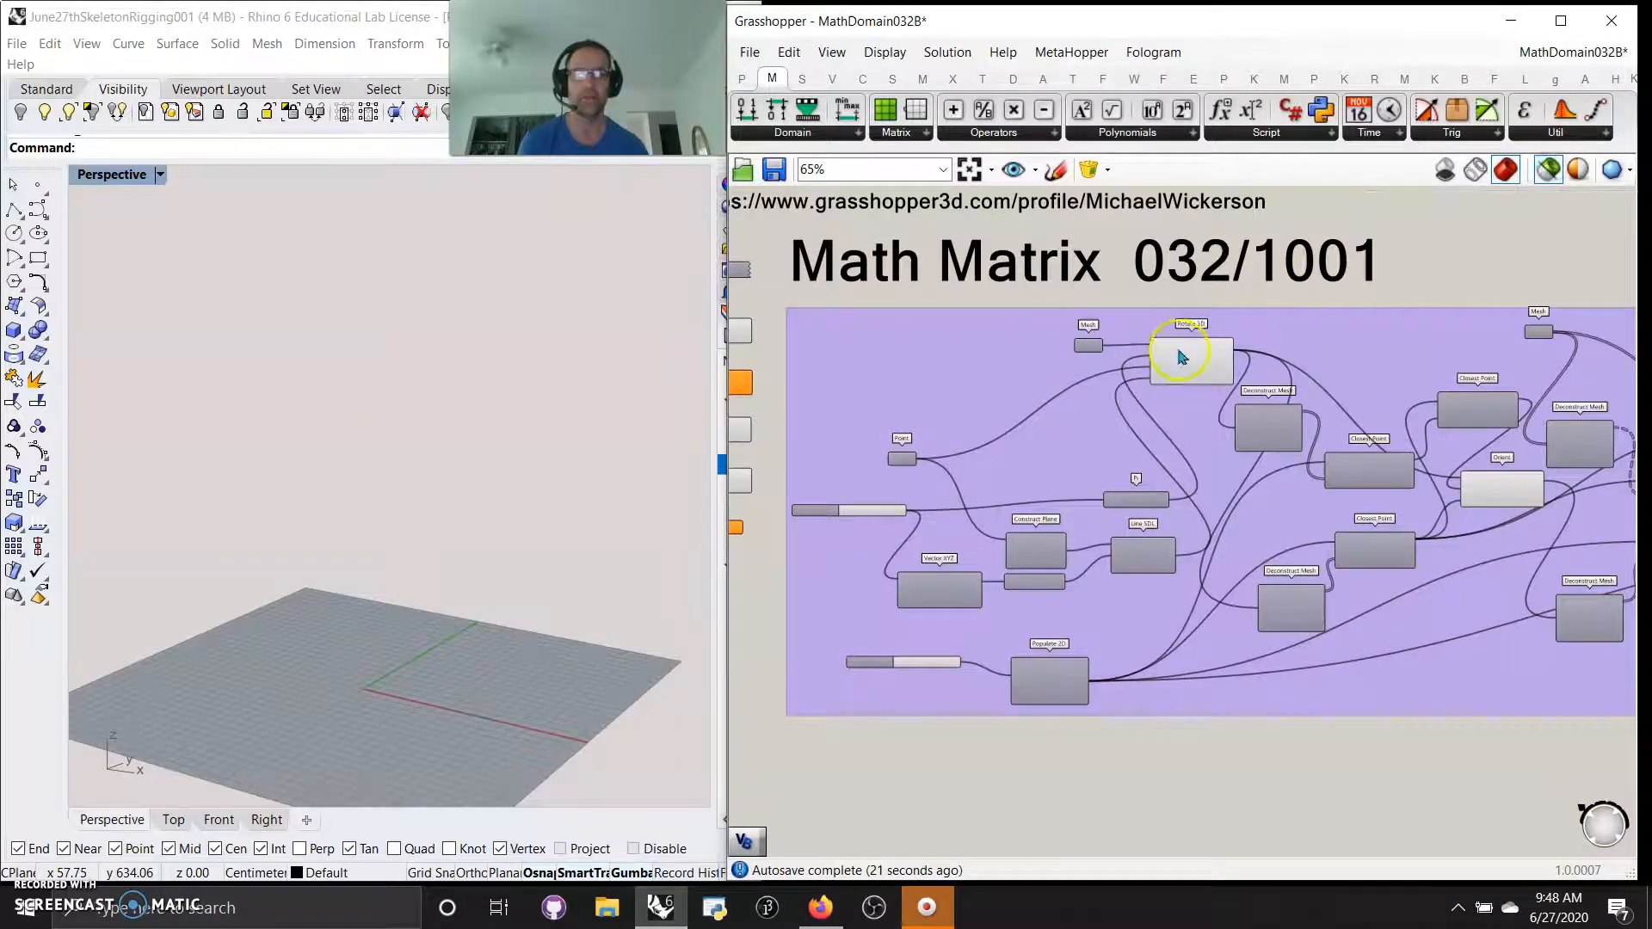
{"action": "left_click", "coordinate": [1089, 347]}
{"action": "right_click_drag", "start_coordinate": [1459, 364], "coordinate": [1262, 380]}
{"action": "left_click", "coordinate": [1343, 354]}
{"action": "right_click_drag", "start_coordinate": [1545, 341], "coordinate": [1420, 344]}
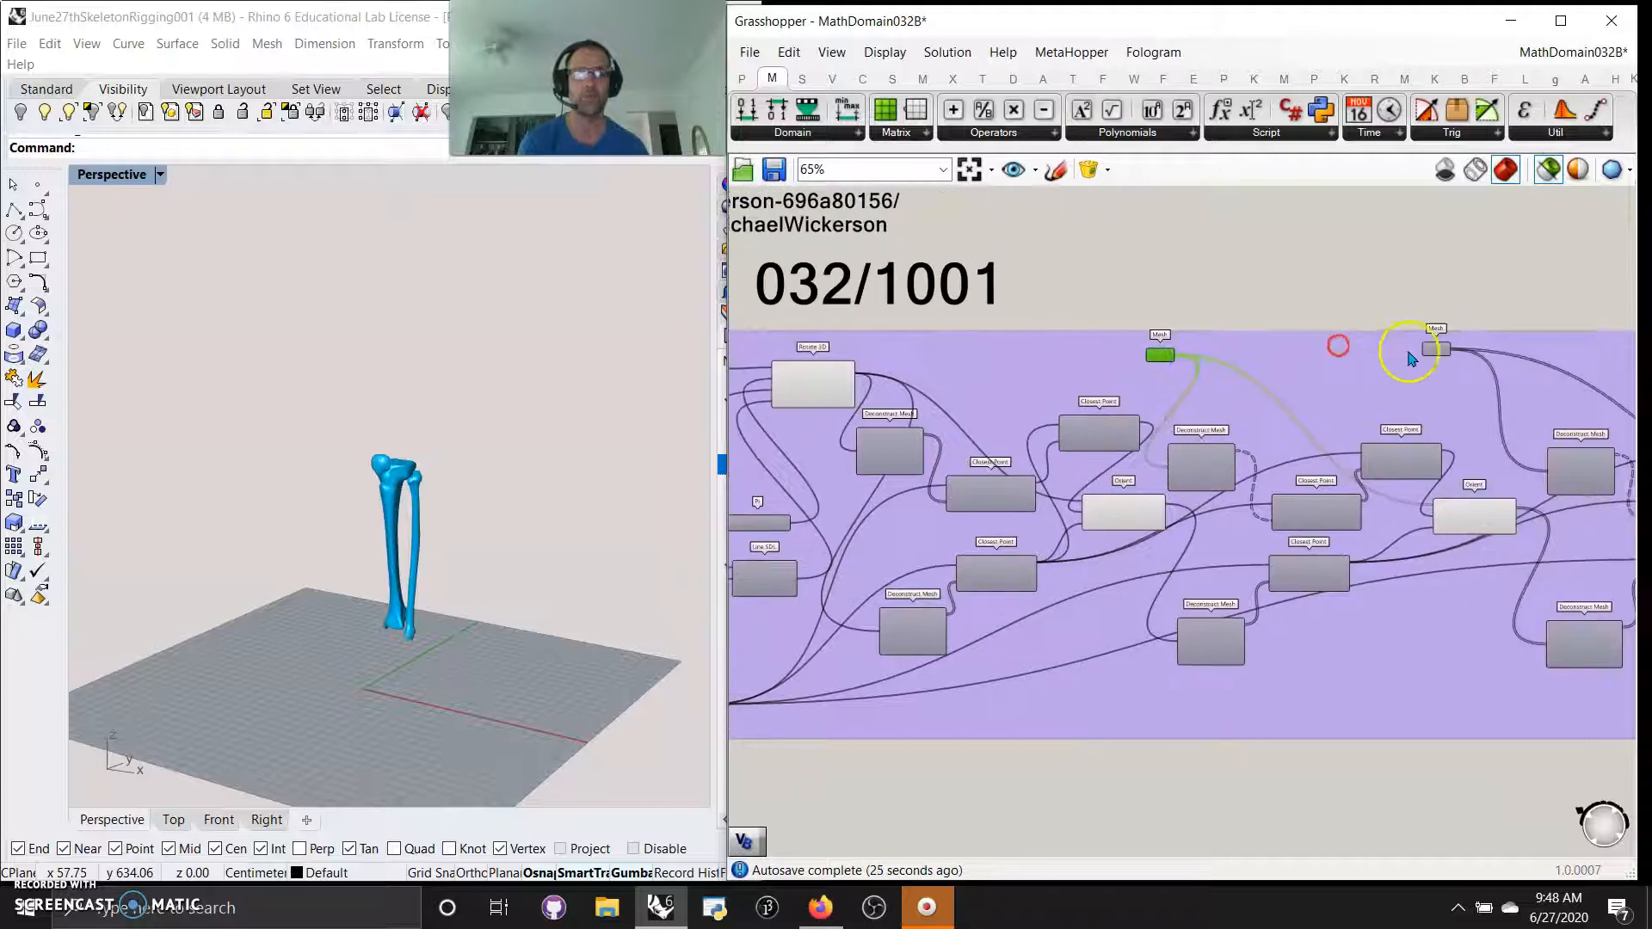
{"action": "left_click", "coordinate": [1442, 349]}
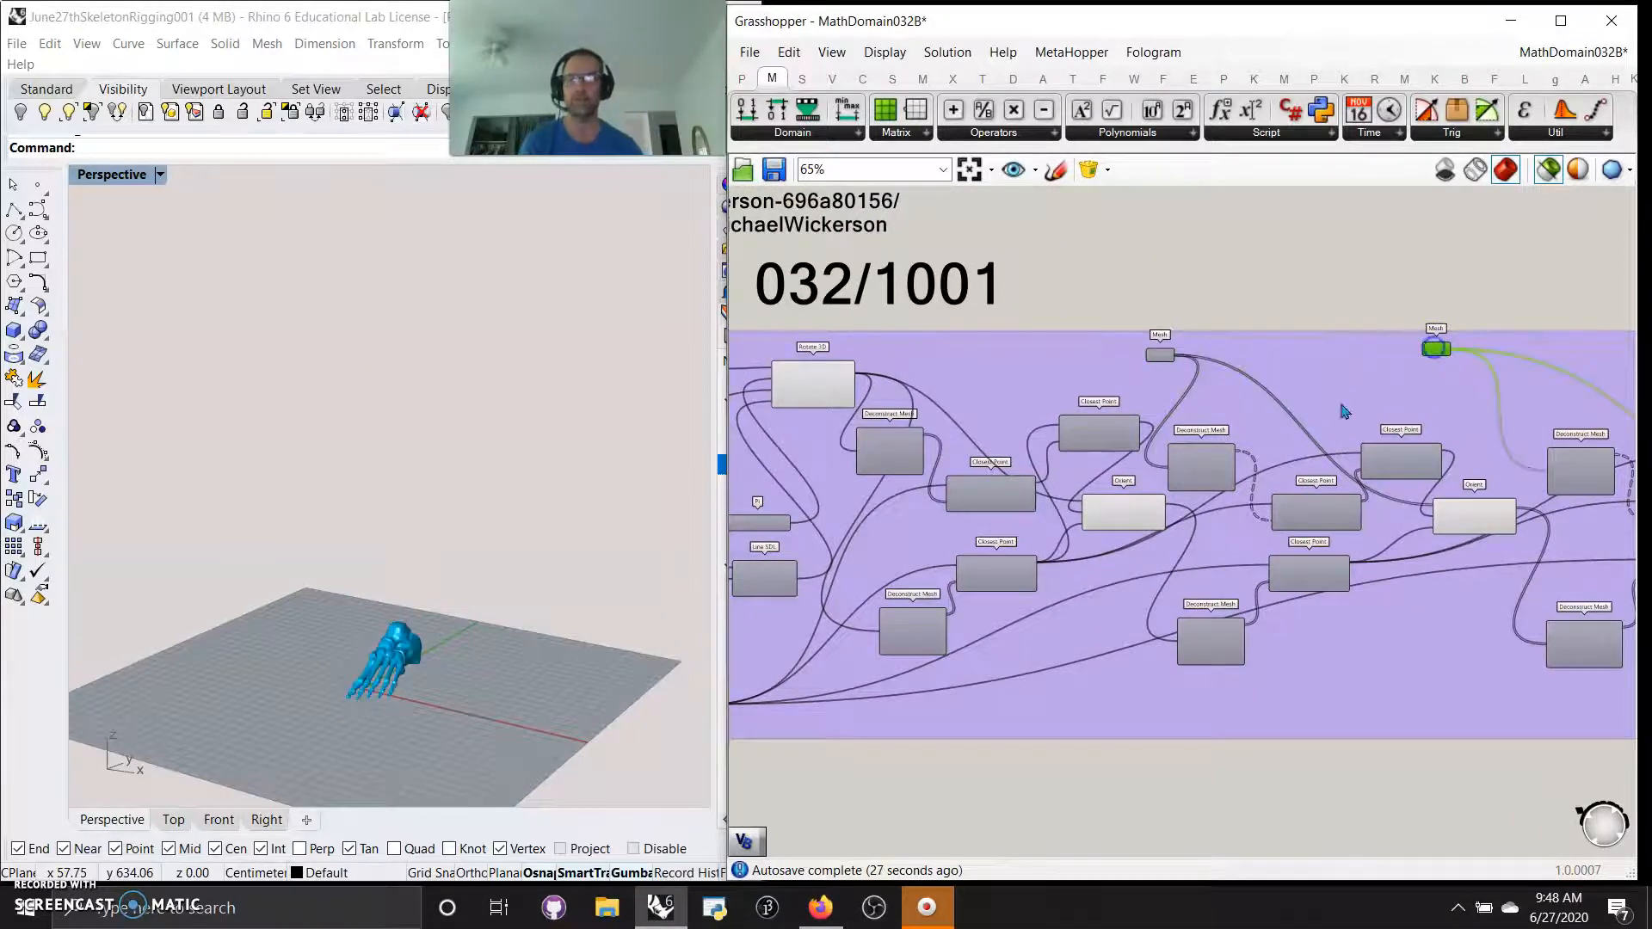
{"action": "right_click_drag", "start_coordinate": [437, 589], "coordinate": [413, 712]}
{"action": "right_click_drag", "start_coordinate": [977, 420], "coordinate": [1461, 436]}
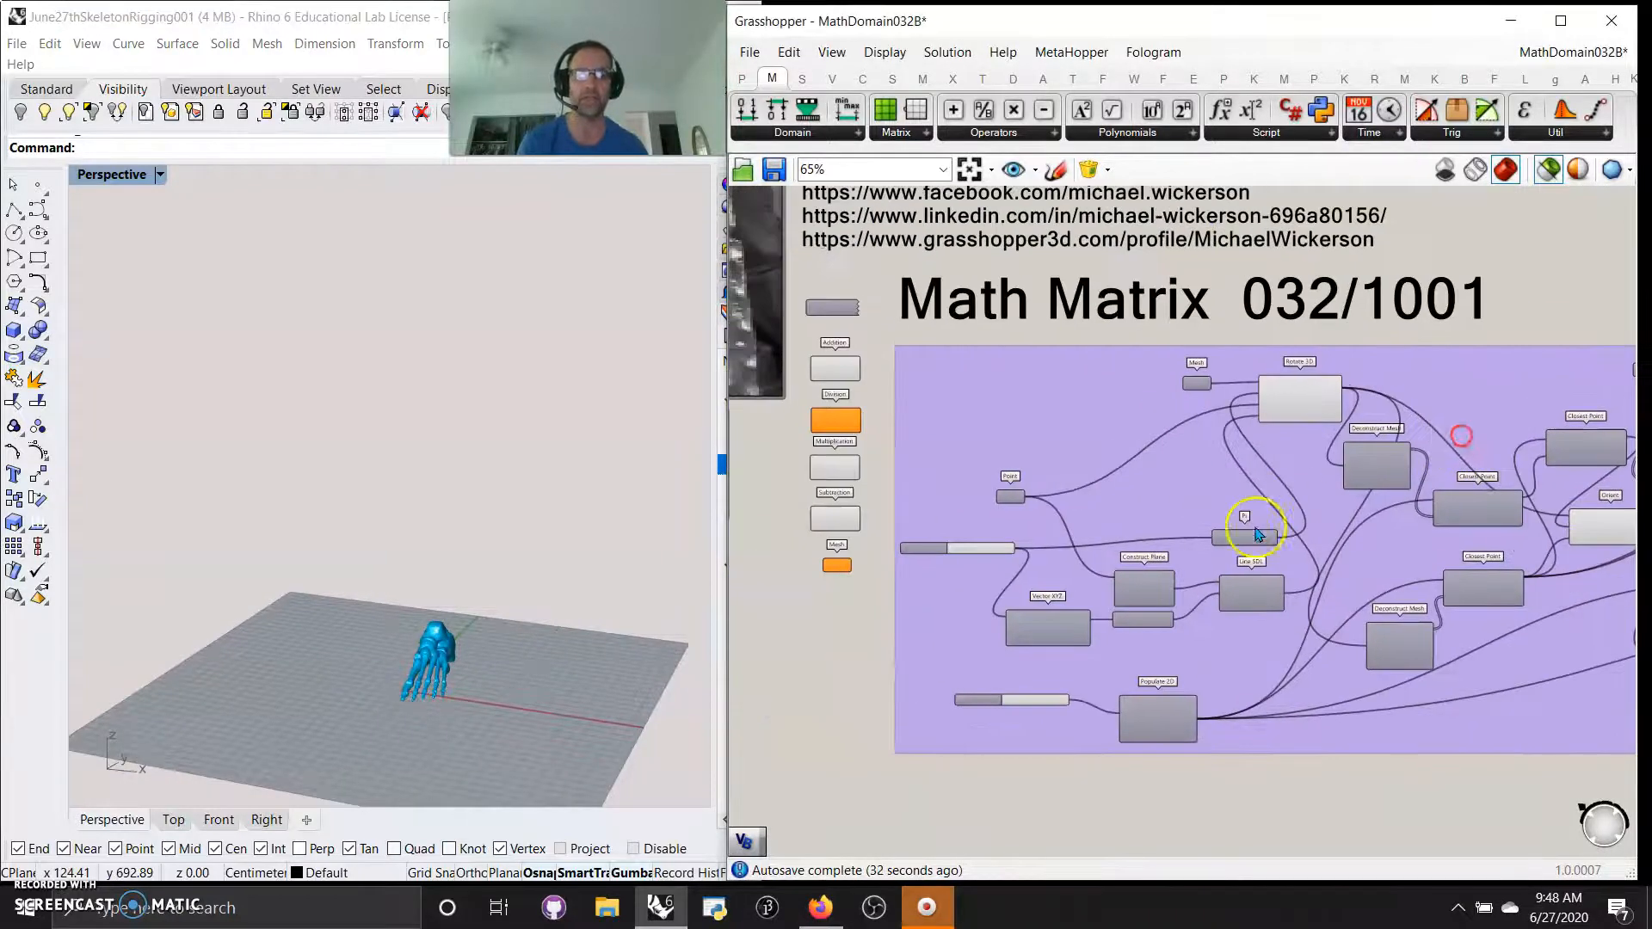
{"action": "scroll", "coordinate": [1246, 528], "scroll_direction": "up", "scroll_amount": 2}
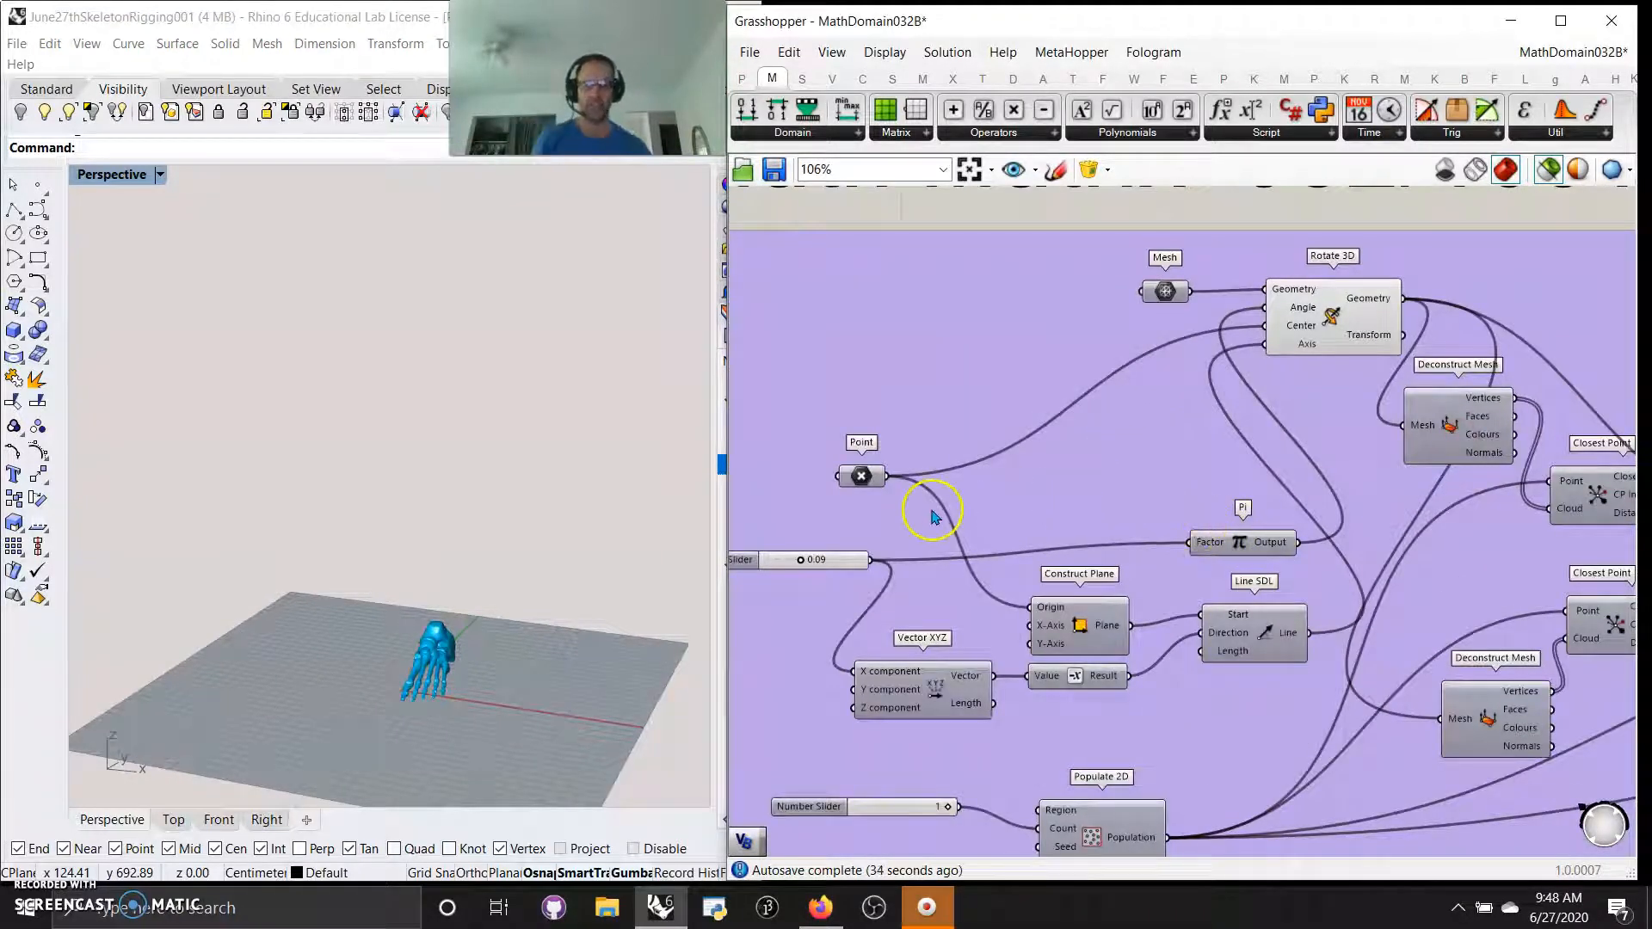
{"action": "left_click", "coordinate": [1549, 172]}
{"action": "right_click_drag", "start_coordinate": [627, 560], "coordinate": [555, 562]}
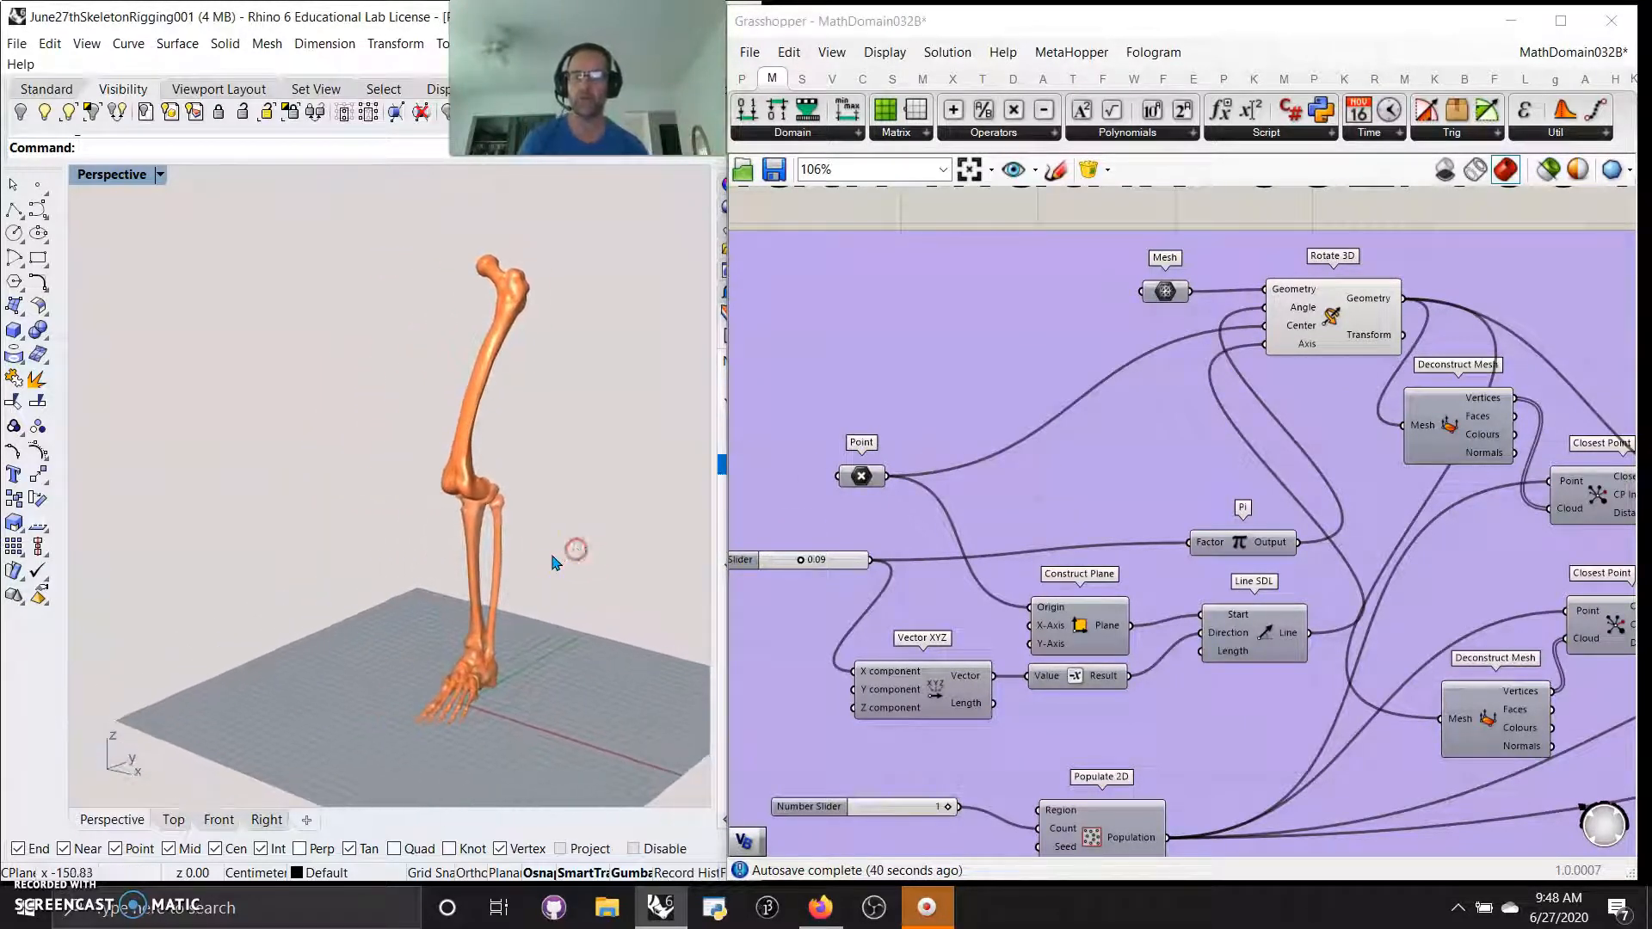
Set the Number Slider that feeds Pi and the Vector XYZ X component to 0.08
{"action": "right_click_drag", "start_coordinate": [771, 634], "coordinate": [893, 561]}
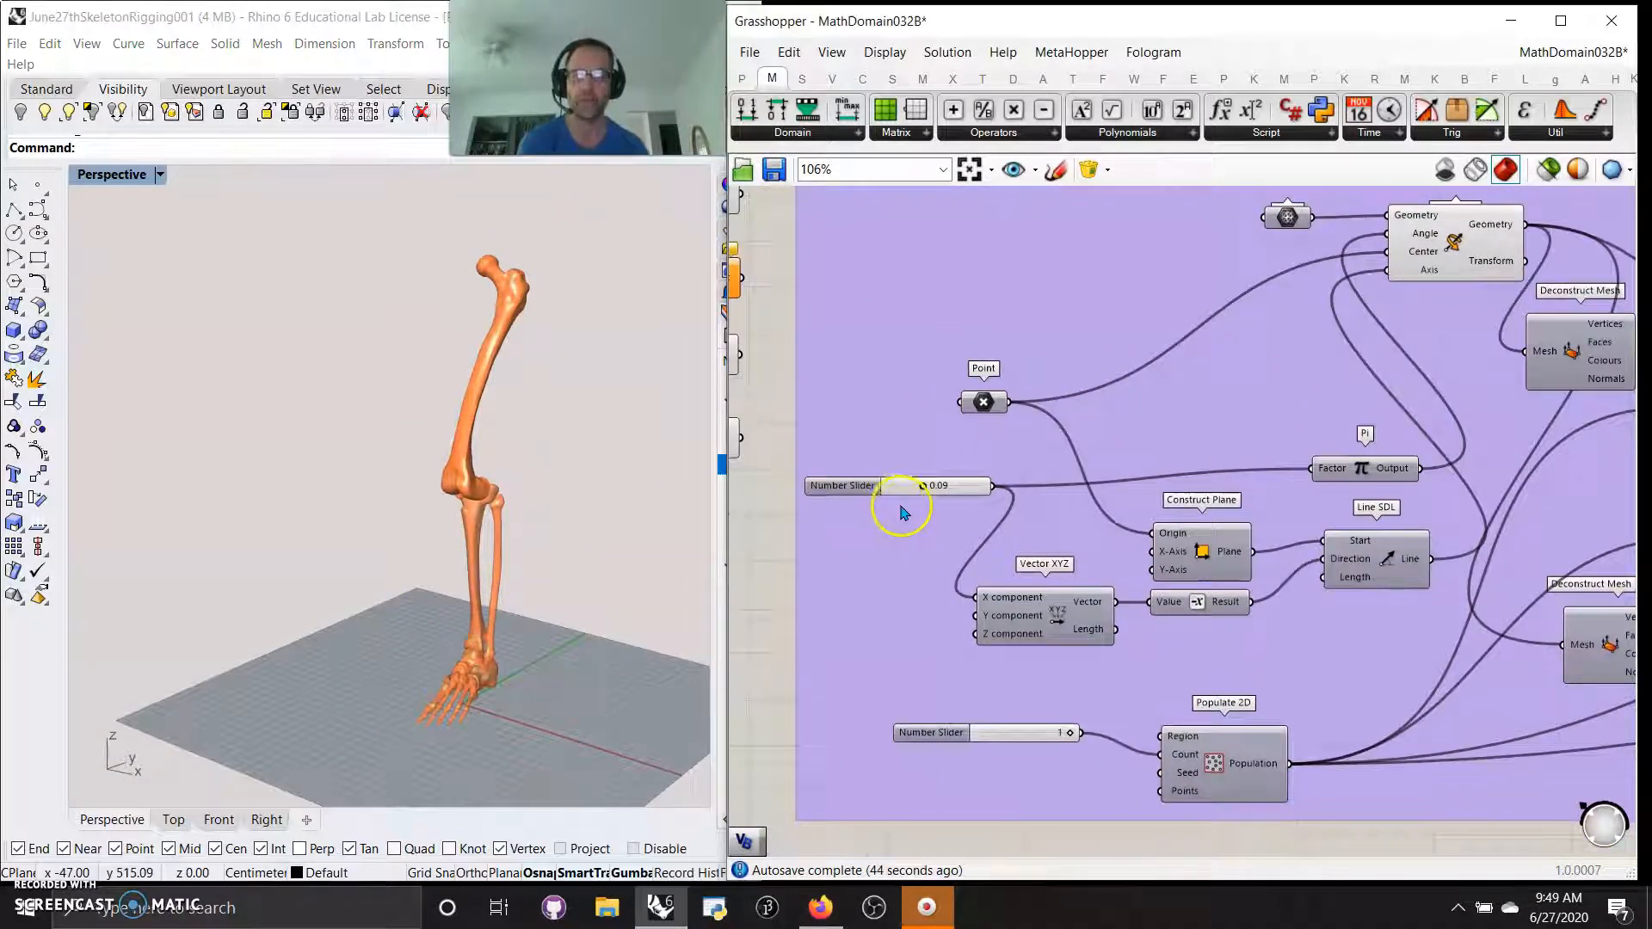
{"action": "scroll", "coordinate": [901, 514], "scroll_direction": "up", "scroll_amount": 1}
{"action": "scroll", "coordinate": [936, 520], "scroll_direction": "up", "scroll_amount": 2}
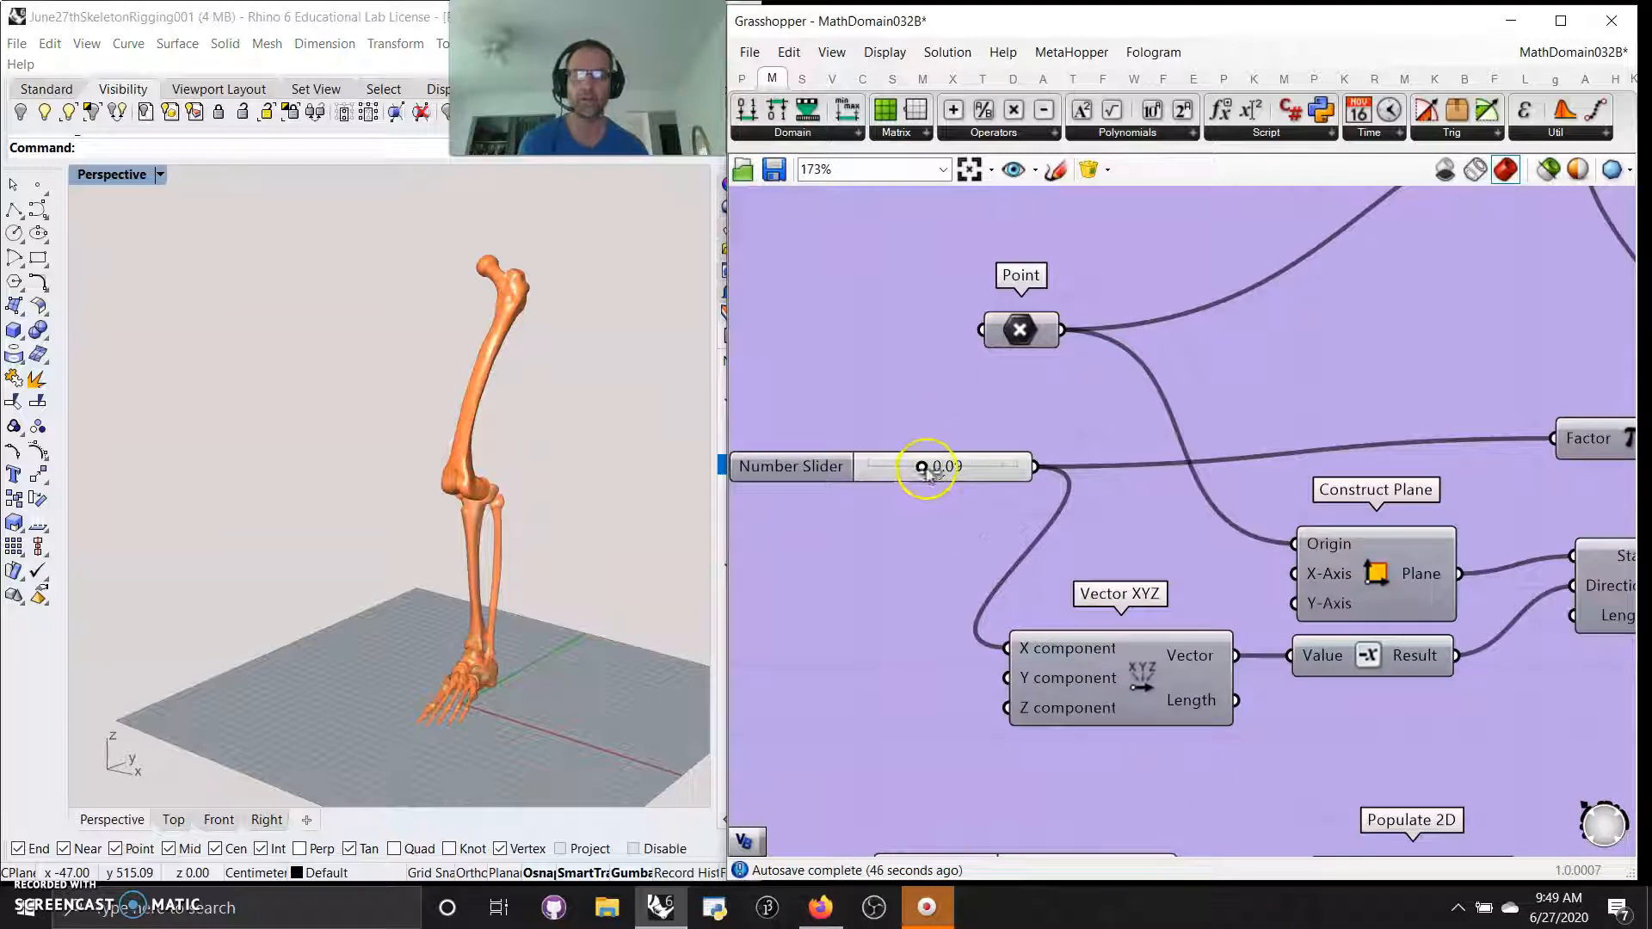
{"action": "left_click_drag", "start_coordinate": [923, 470], "coordinate": [917, 513]}
{"action": "right_click_drag", "start_coordinate": [914, 573], "coordinate": [851, 563]}
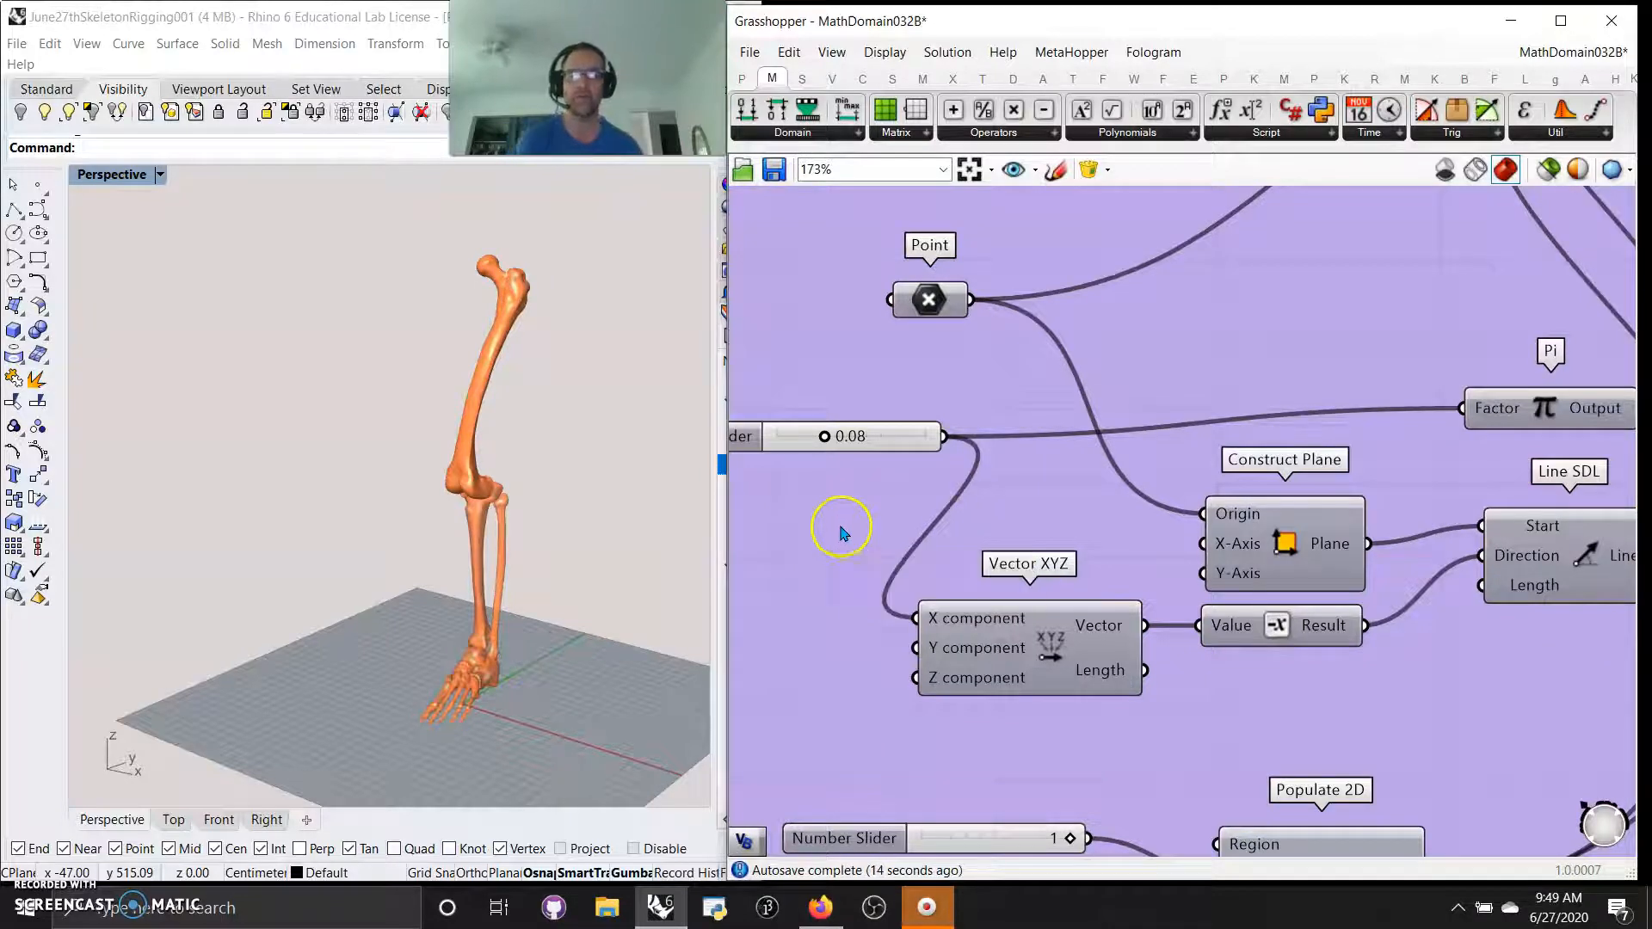
Examine the bones produced by the first and second Orient components by selecting each one in turn
{"action": "scroll", "coordinate": [840, 540], "scroll_direction": "down", "scroll_amount": 1}
{"action": "right_click_drag", "start_coordinate": [1019, 548], "coordinate": [828, 541]}
{"action": "scroll", "coordinate": [844, 533], "scroll_direction": "down", "scroll_amount": 1}
{"action": "right_click_drag", "start_coordinate": [949, 409], "coordinate": [907, 527]}
{"action": "scroll", "coordinate": [907, 527], "scroll_direction": "down", "scroll_amount": 1}
{"action": "scroll", "coordinate": [912, 527], "scroll_direction": "down", "scroll_amount": 1}
{"action": "right_click_drag", "start_coordinate": [1062, 502], "coordinate": [852, 448]}
{"action": "left_click", "coordinate": [1357, 490]}
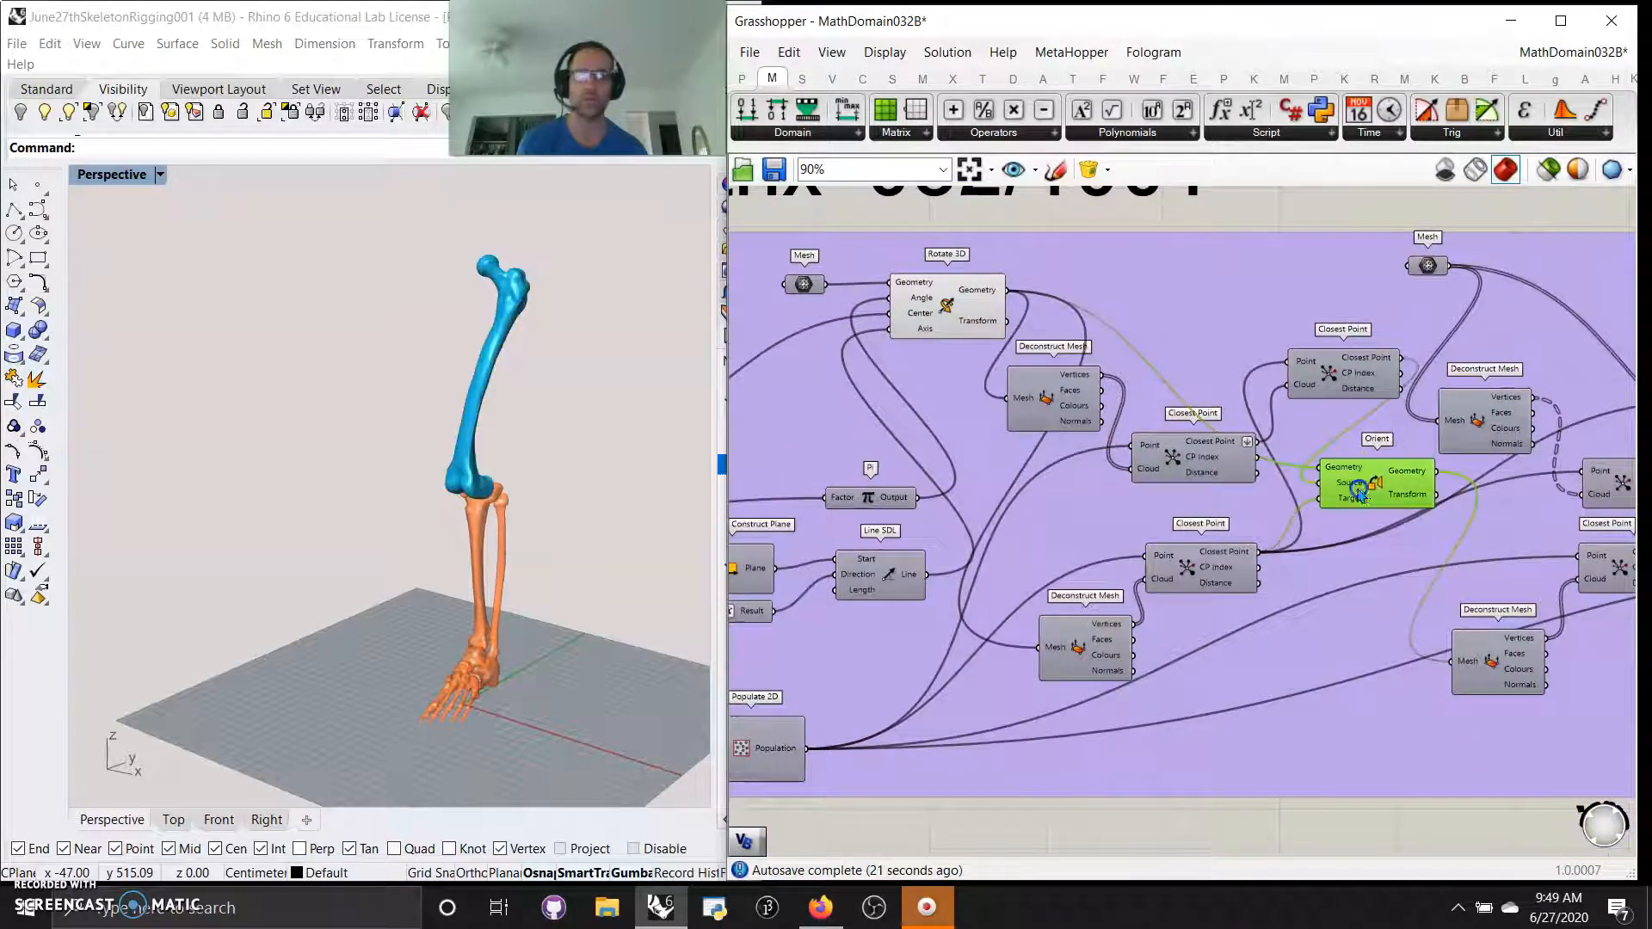
{"action": "right_click_drag", "start_coordinate": [1361, 492], "coordinate": [1121, 606]}
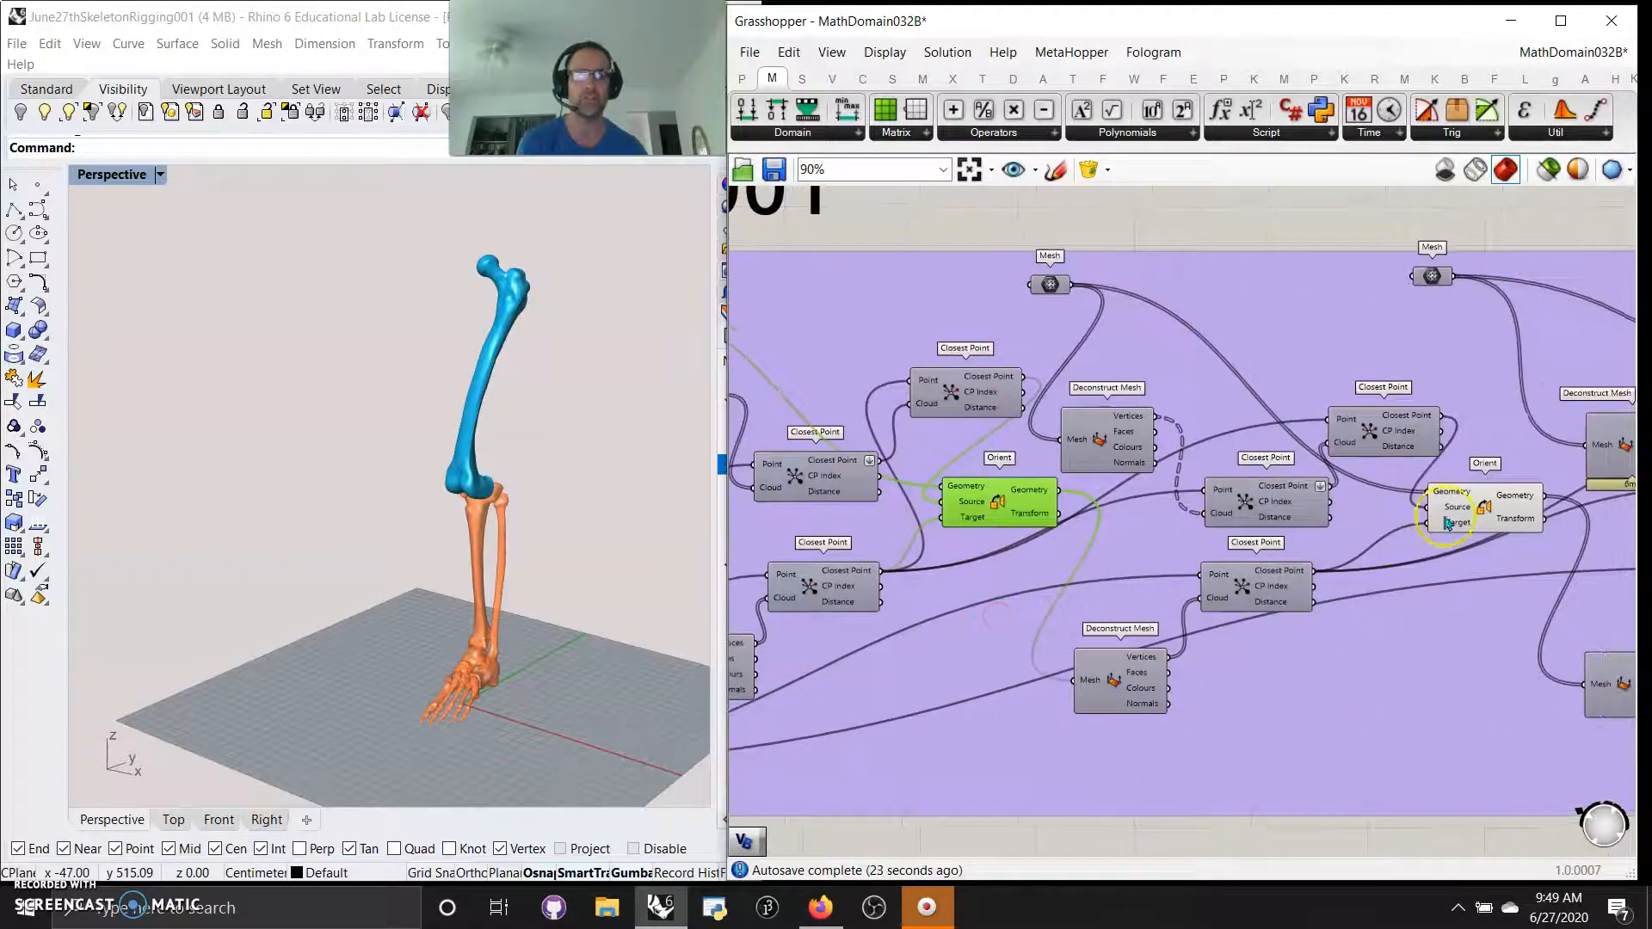
{"action": "left_click", "coordinate": [1448, 520]}
Set the Number Slider that feeds Pi and the Vector XYZ X component to 0.25
{"action": "right_click_drag", "start_coordinate": [912, 643], "coordinate": [1335, 591]}
{"action": "right_click_drag", "start_coordinate": [1054, 616], "coordinate": [1315, 608]}
{"action": "left_click_drag", "start_coordinate": [820, 466], "coordinate": [873, 464]}
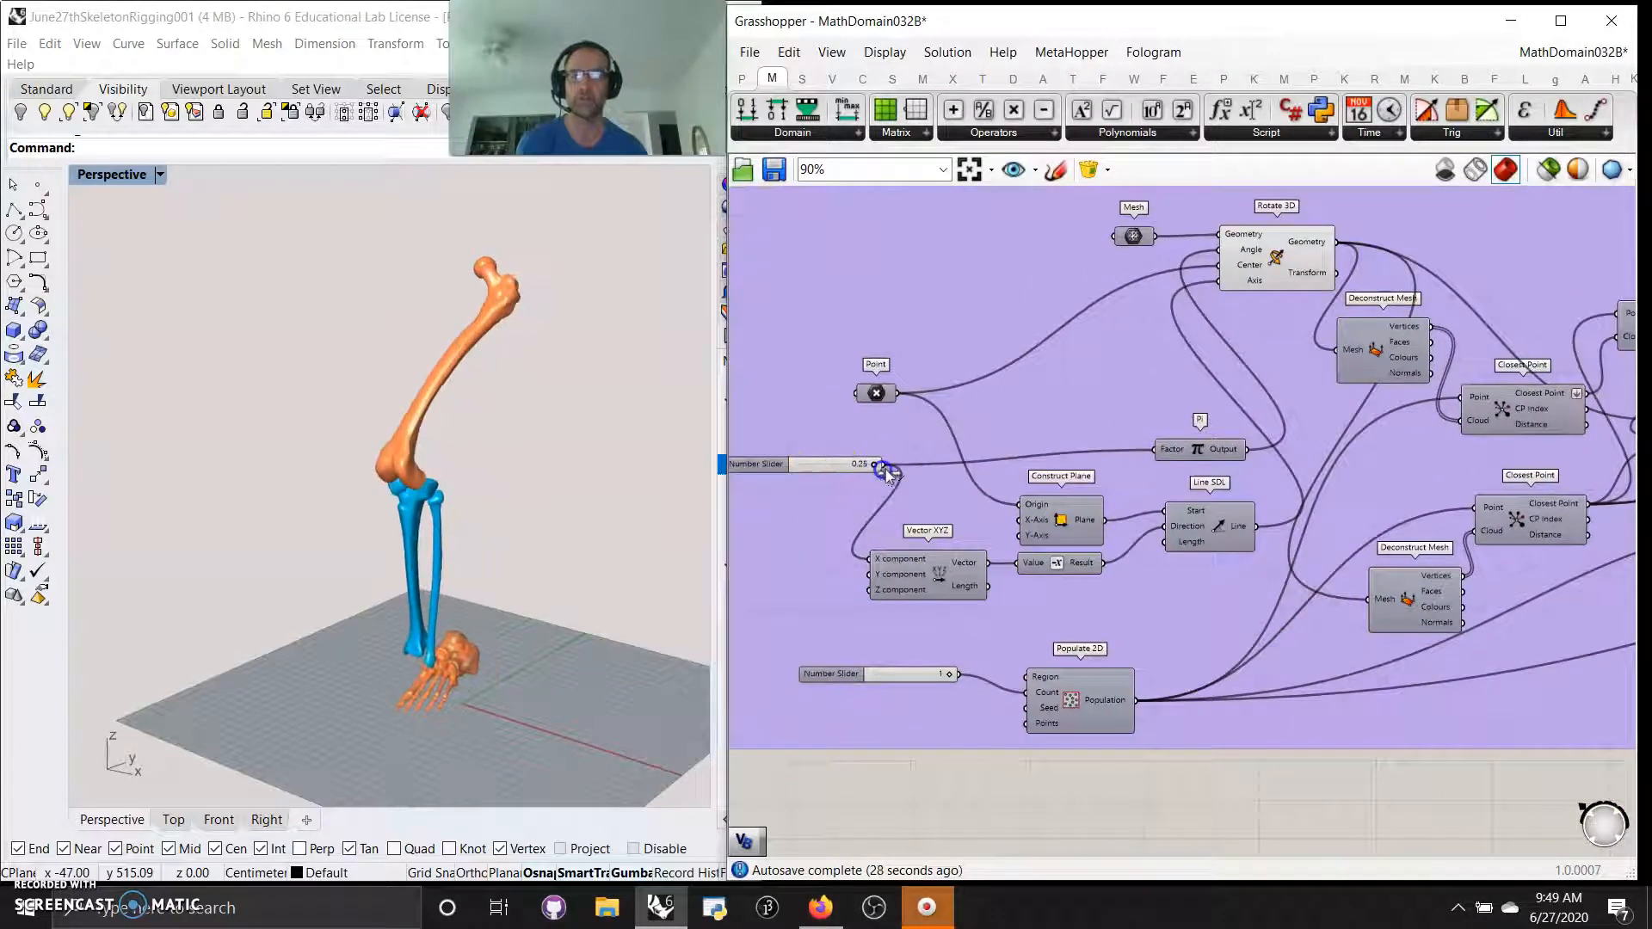
Preview only the three source Mesh parameters together with the three Orient components to compare the original and re-posed leg
{"action": "left_click", "coordinate": [1136, 236]}
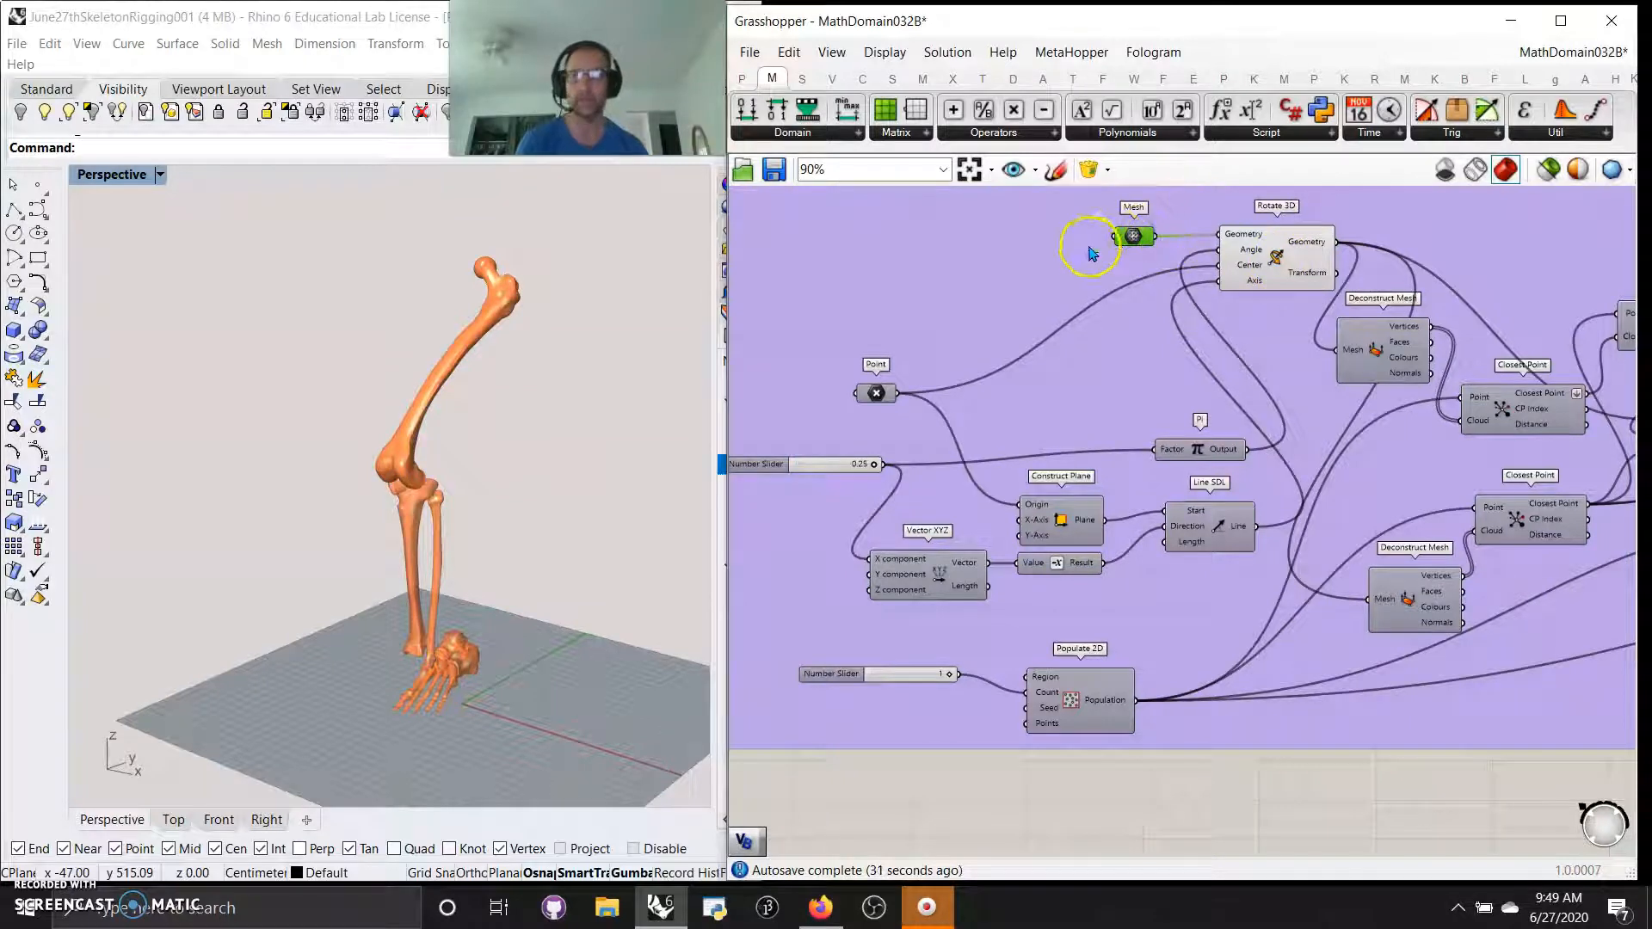
{"action": "left_click", "coordinate": [1549, 169]}
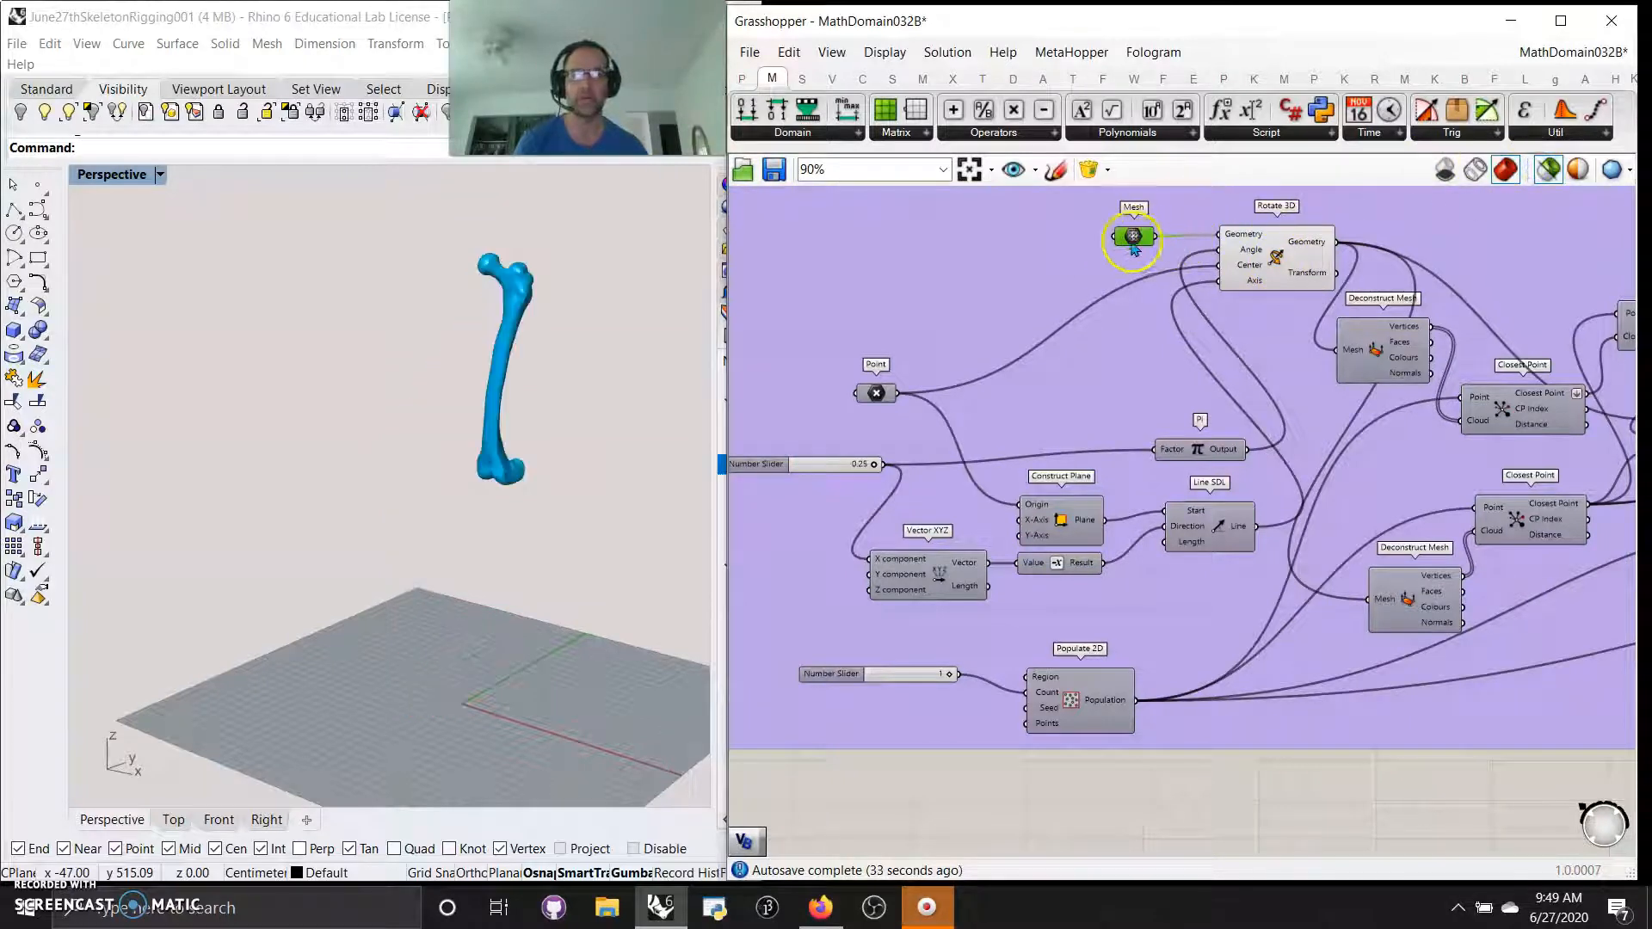
{"action": "right_click_drag", "start_coordinate": [1383, 463], "coordinate": [1190, 462]}
{"action": "left_click", "coordinate": [1409, 430]}
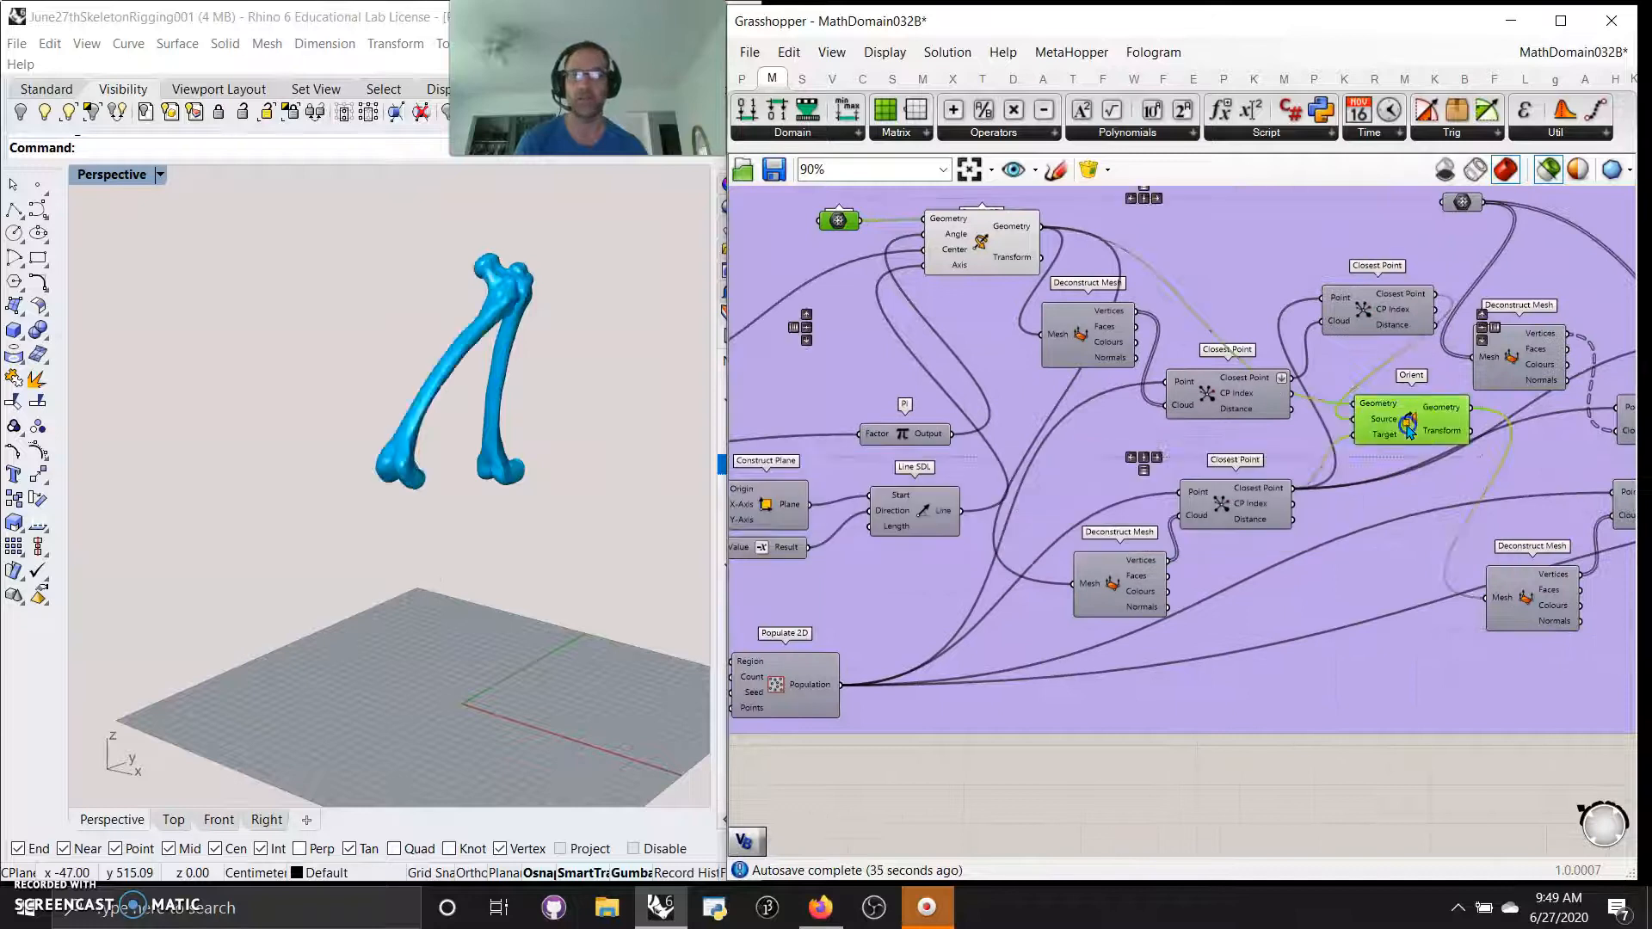
{"action": "right_click_drag", "start_coordinate": [1343, 641], "coordinate": [985, 750]}
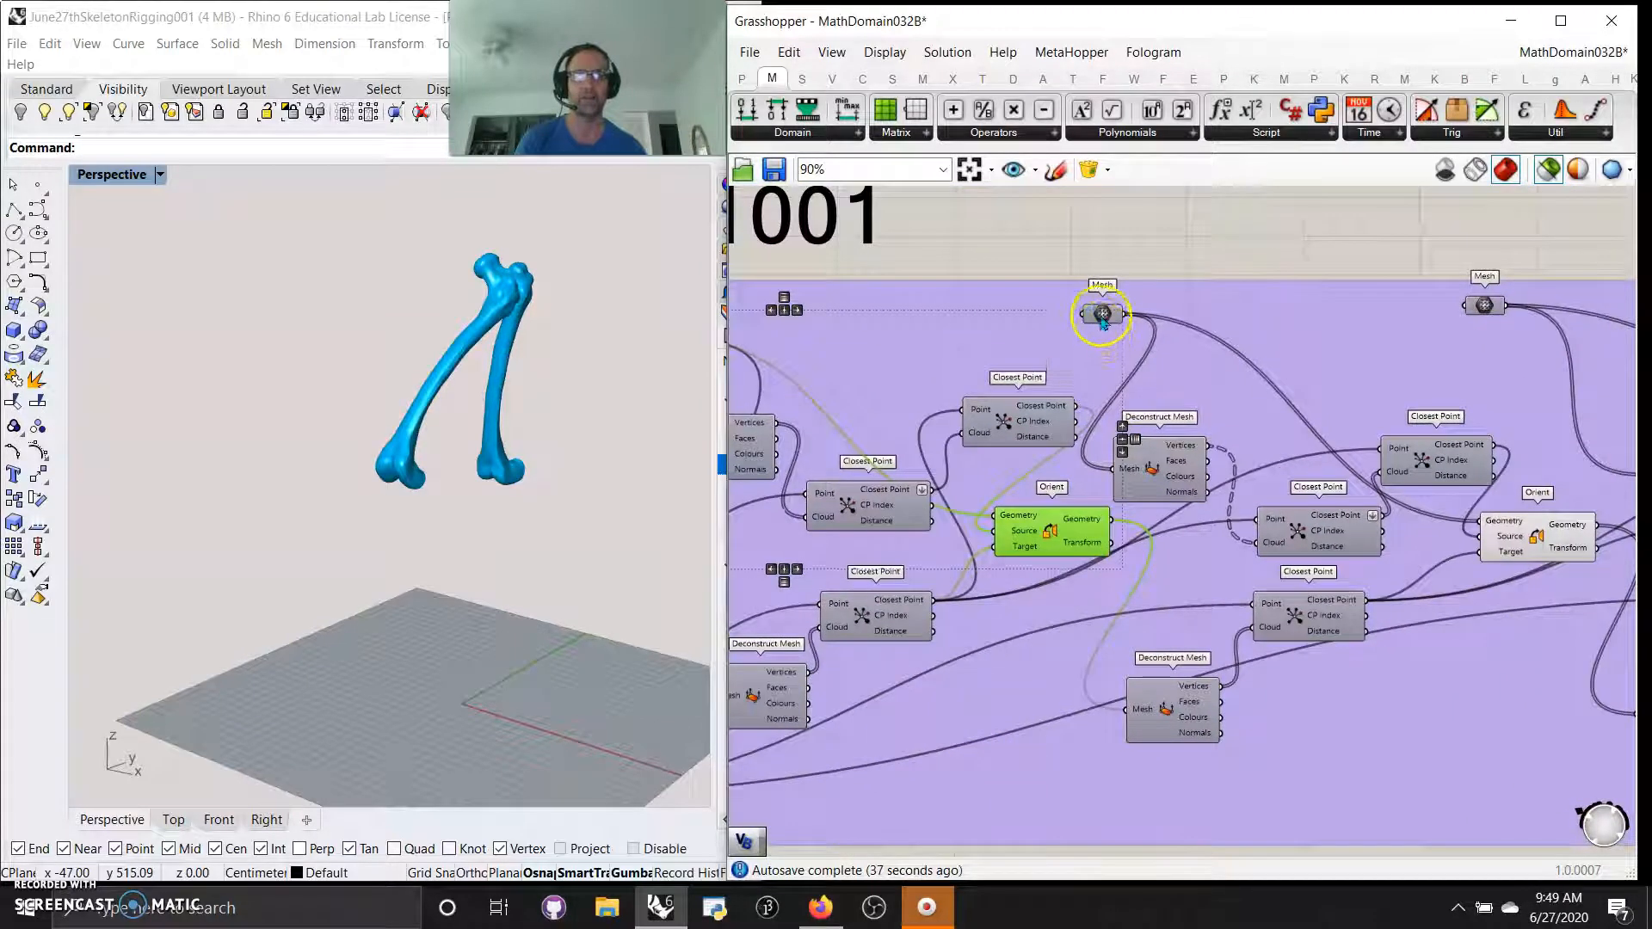
{"action": "left_click", "coordinate": [1103, 313], "text": "shift"}
{"action": "left_click", "coordinate": [1515, 544], "text": "shift"}
{"action": "right_click_drag", "start_coordinate": [1416, 739], "coordinate": [963, 682]}
{"action": "left_click", "coordinate": [1033, 250], "text": "shift"}
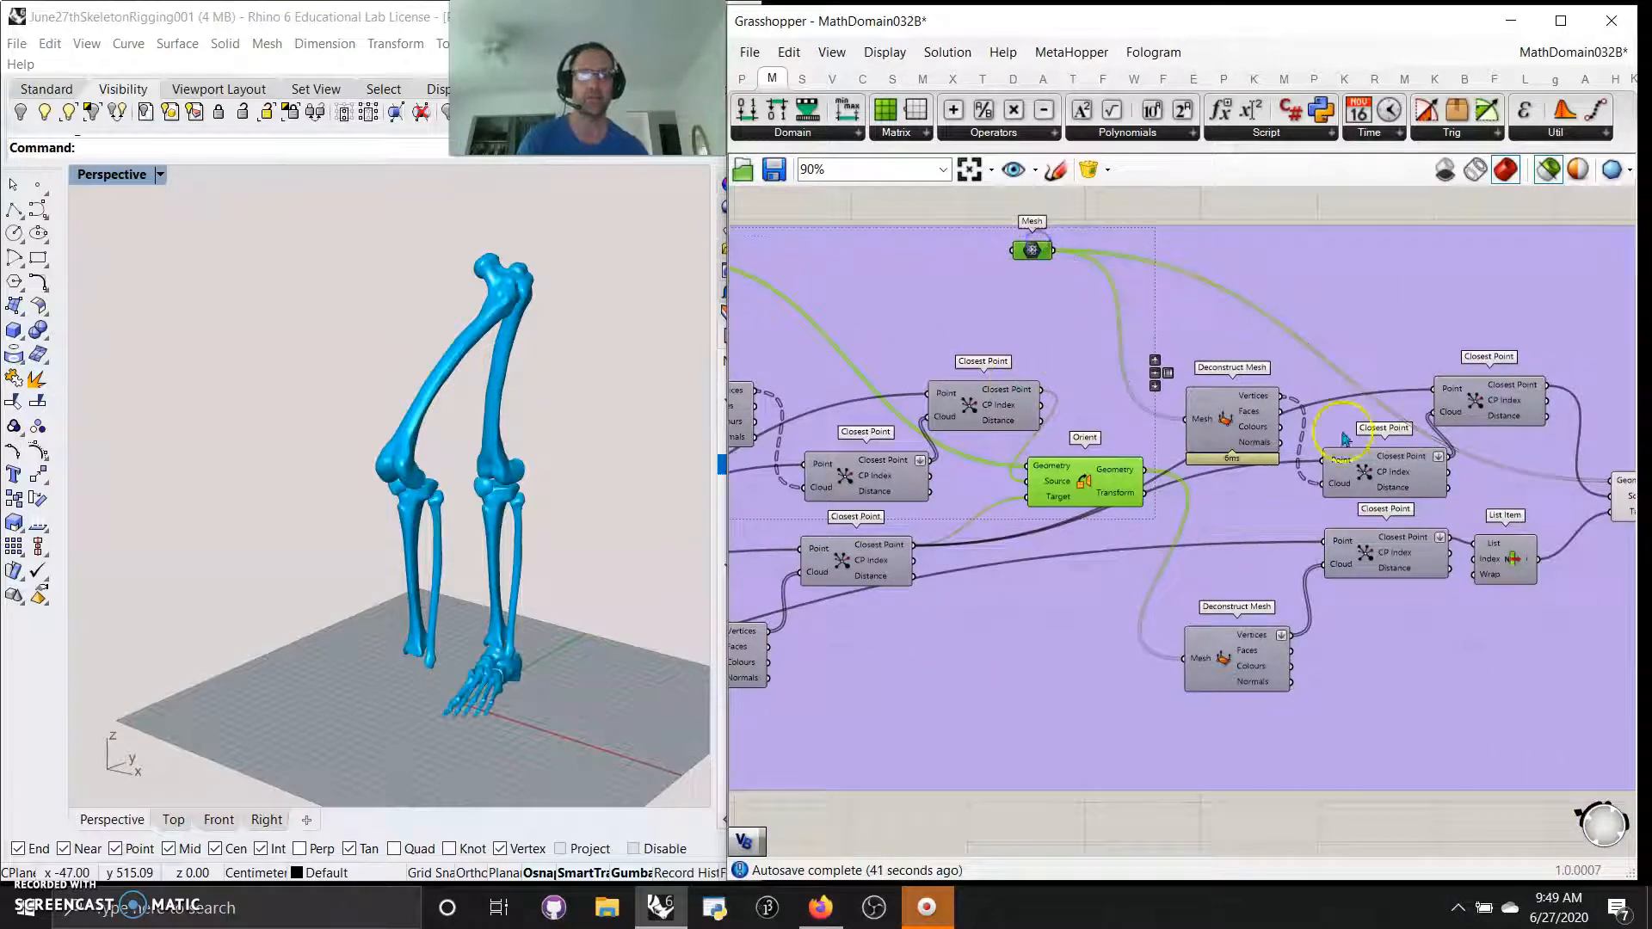
{"action": "right_click_drag", "start_coordinate": [1345, 439], "coordinate": [1090, 427]}
{"action": "left_click", "coordinate": [1394, 488], "text": "shift"}
{"action": "right_click_drag", "start_coordinate": [505, 690], "coordinate": [398, 679]}
Connect the lower Closest Point output directly to the last Orient's Target and delete the List Item component between them
{"action": "mouse_move", "coordinate": [852, 594]}
{"action": "right_mouse_down"}
{"action": "mouse_move", "coordinate": [1050, 580]}
{"action": "mouse_move", "coordinate": [1067, 554]}
{"action": "mouse_move", "coordinate": [1196, 551]}
{"action": "mouse_move", "coordinate": [1047, 612]}
{"action": "mouse_move", "coordinate": [800, 593]}
{"action": "right_mouse_up"}
{"action": "scroll", "coordinate": [1145, 561], "scroll_direction": "up", "scroll_amount": 1}
{"action": "scroll", "coordinate": [1337, 652], "scroll_direction": "up", "scroll_amount": 1}
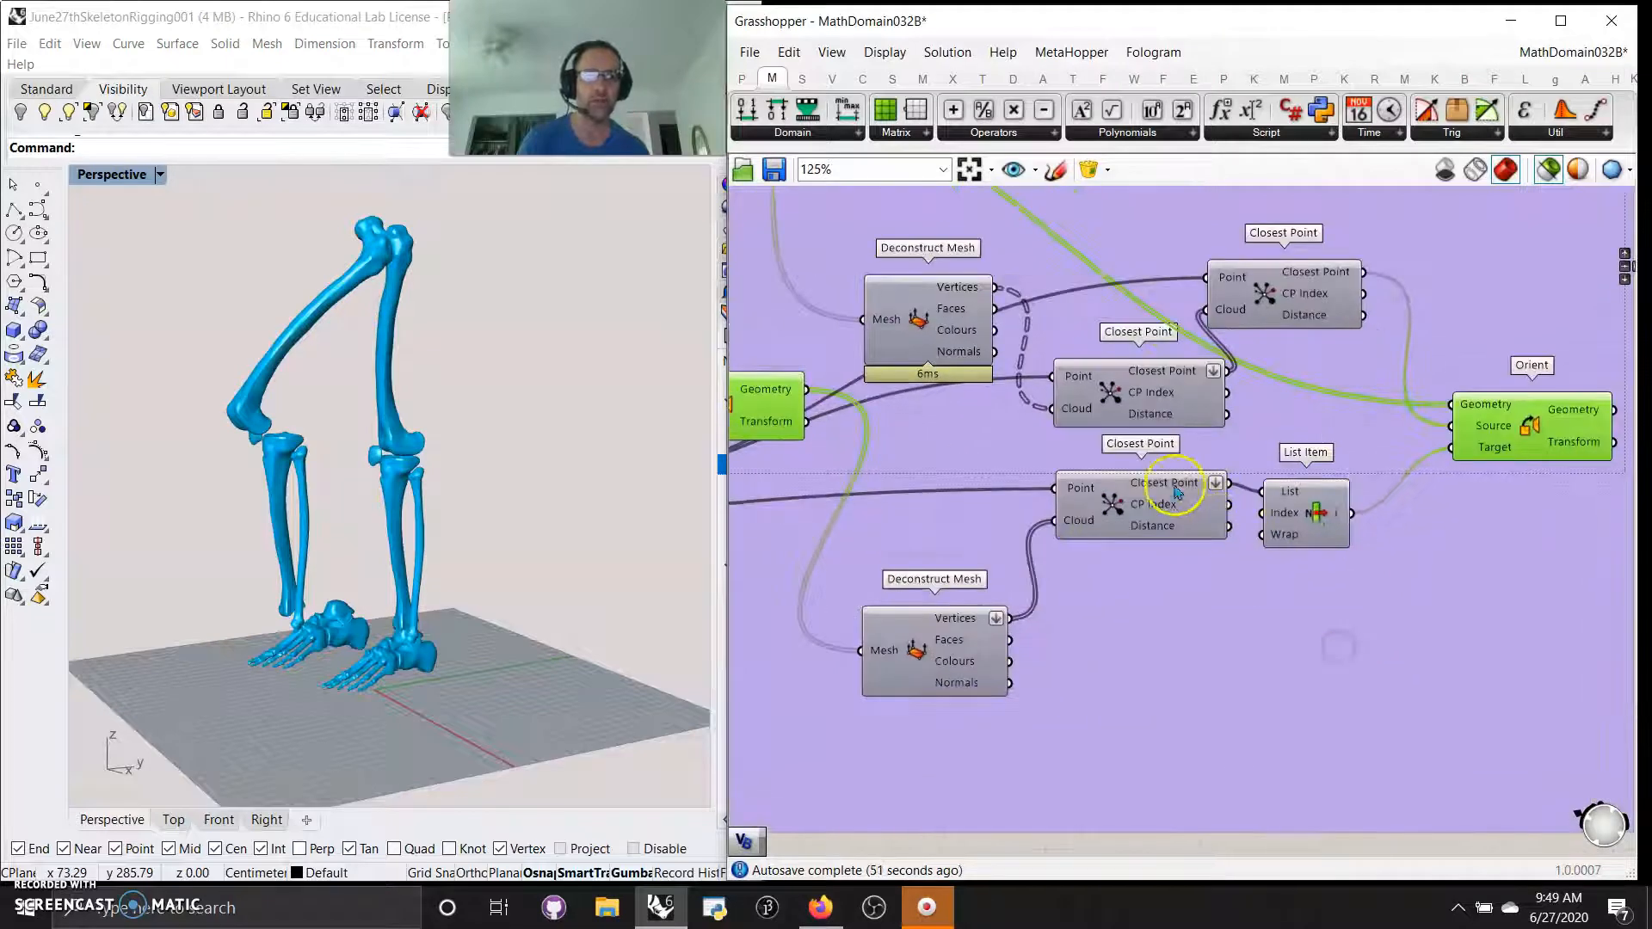
{"action": "left_click_drag", "start_coordinate": [1230, 487], "coordinate": [1450, 447]}
{"action": "left_click", "coordinate": [1302, 529]}
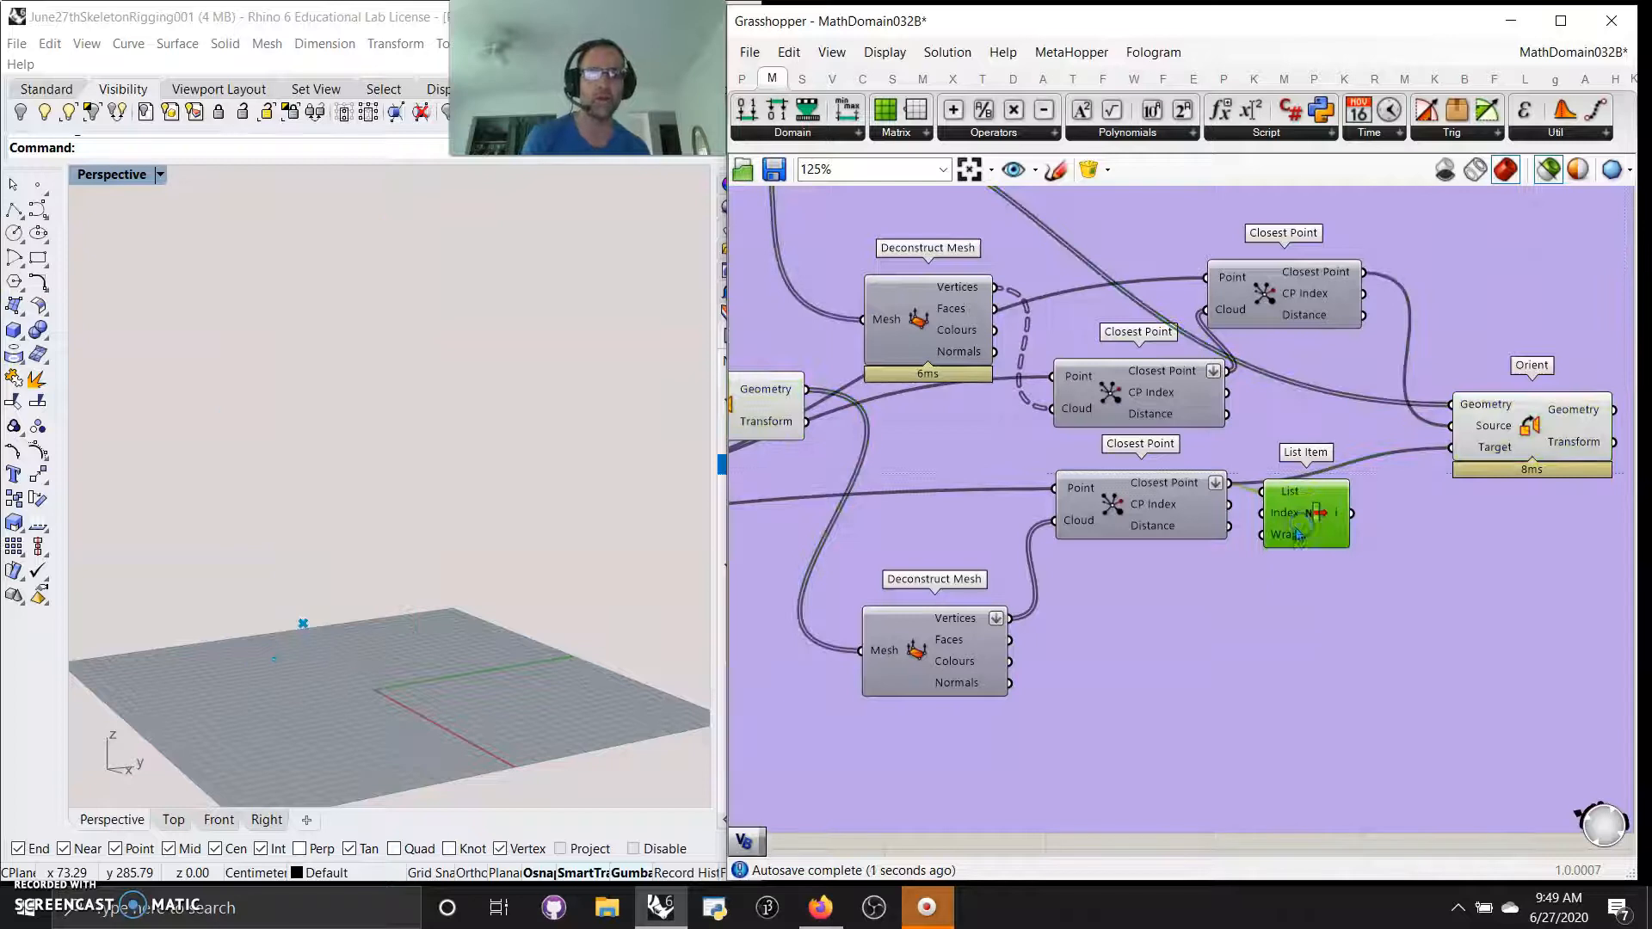
{"action": "key", "text": "Delete"}
{"action": "left_click", "coordinate": [1481, 434]}
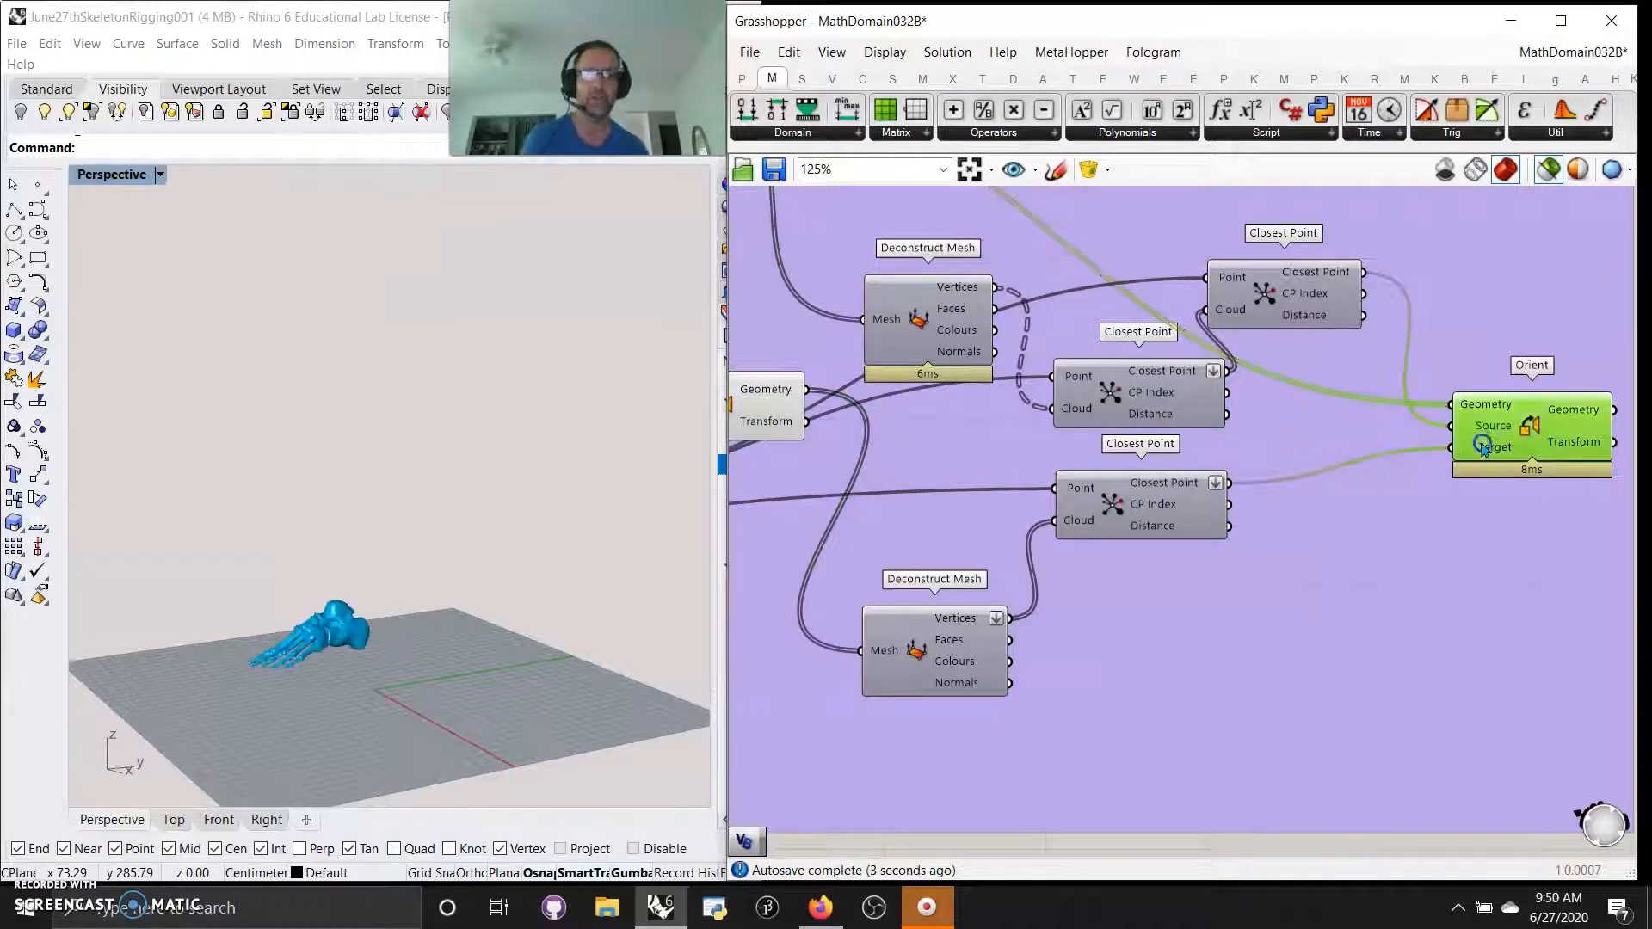
Clear the component selection and restore the preview of all the definition's geometry in the viewport
{"action": "right_click_drag", "start_coordinate": [1036, 656], "coordinate": [1356, 634]}
{"action": "right_click_drag", "start_coordinate": [1024, 594], "coordinate": [1356, 594]}
{"action": "right_click_drag", "start_coordinate": [1088, 740], "coordinate": [1468, 658]}
{"action": "right_click_drag", "start_coordinate": [981, 693], "coordinate": [1468, 707]}
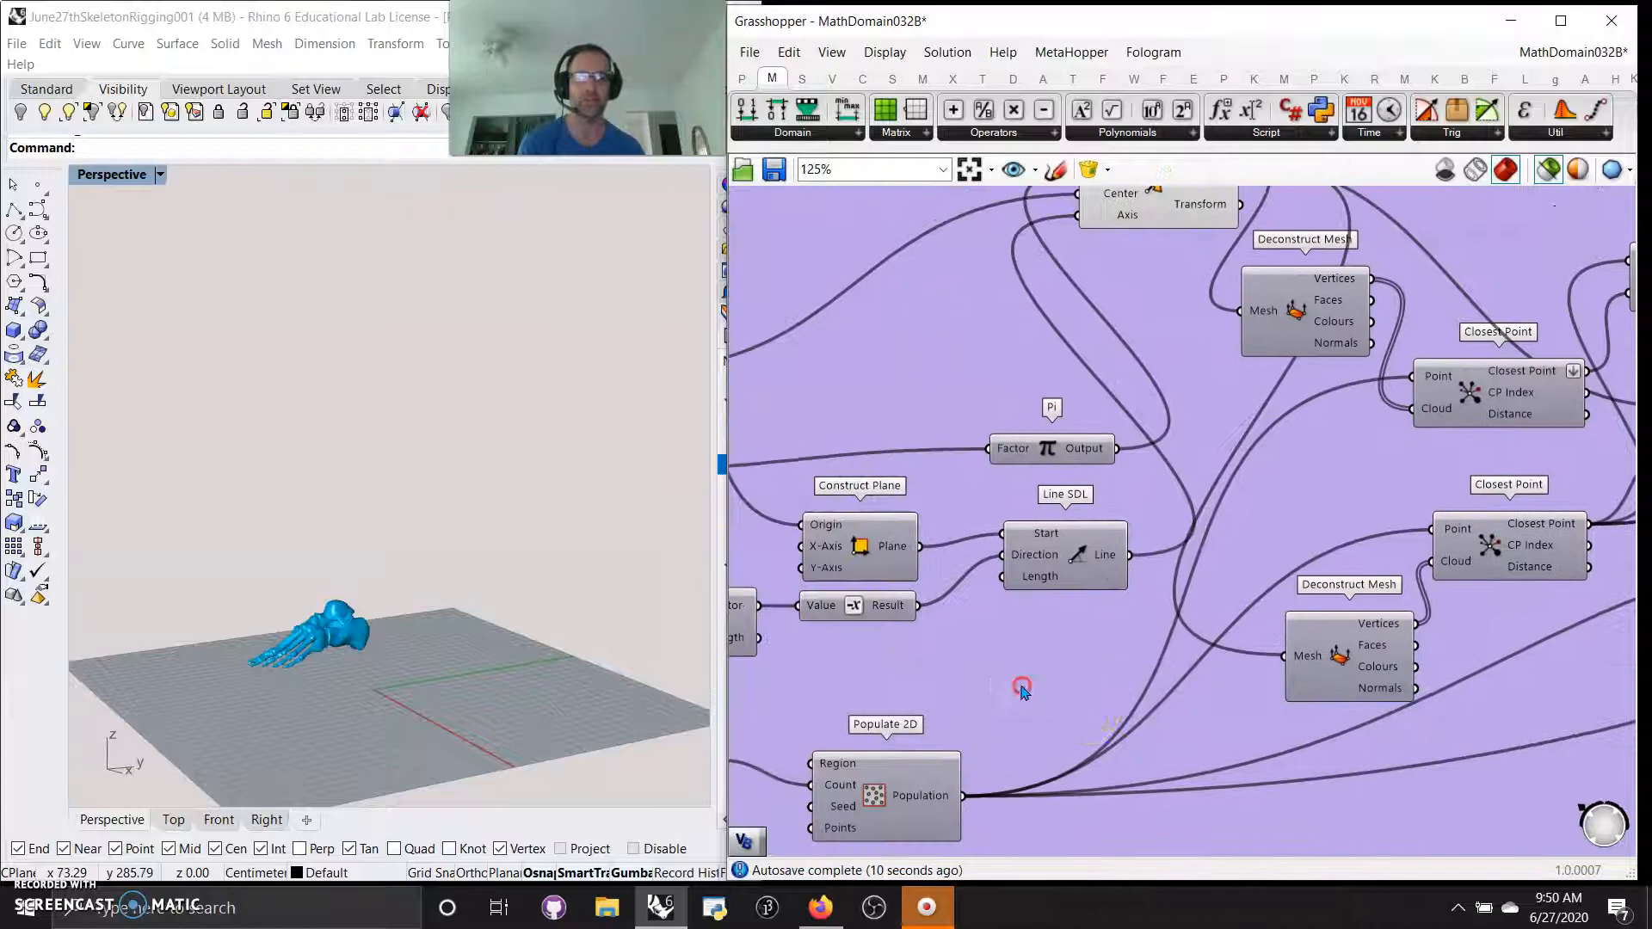
{"action": "right_click_drag", "start_coordinate": [1017, 689], "coordinate": [1351, 699]}
{"action": "right_click_drag", "start_coordinate": [1079, 686], "coordinate": [1112, 514]}
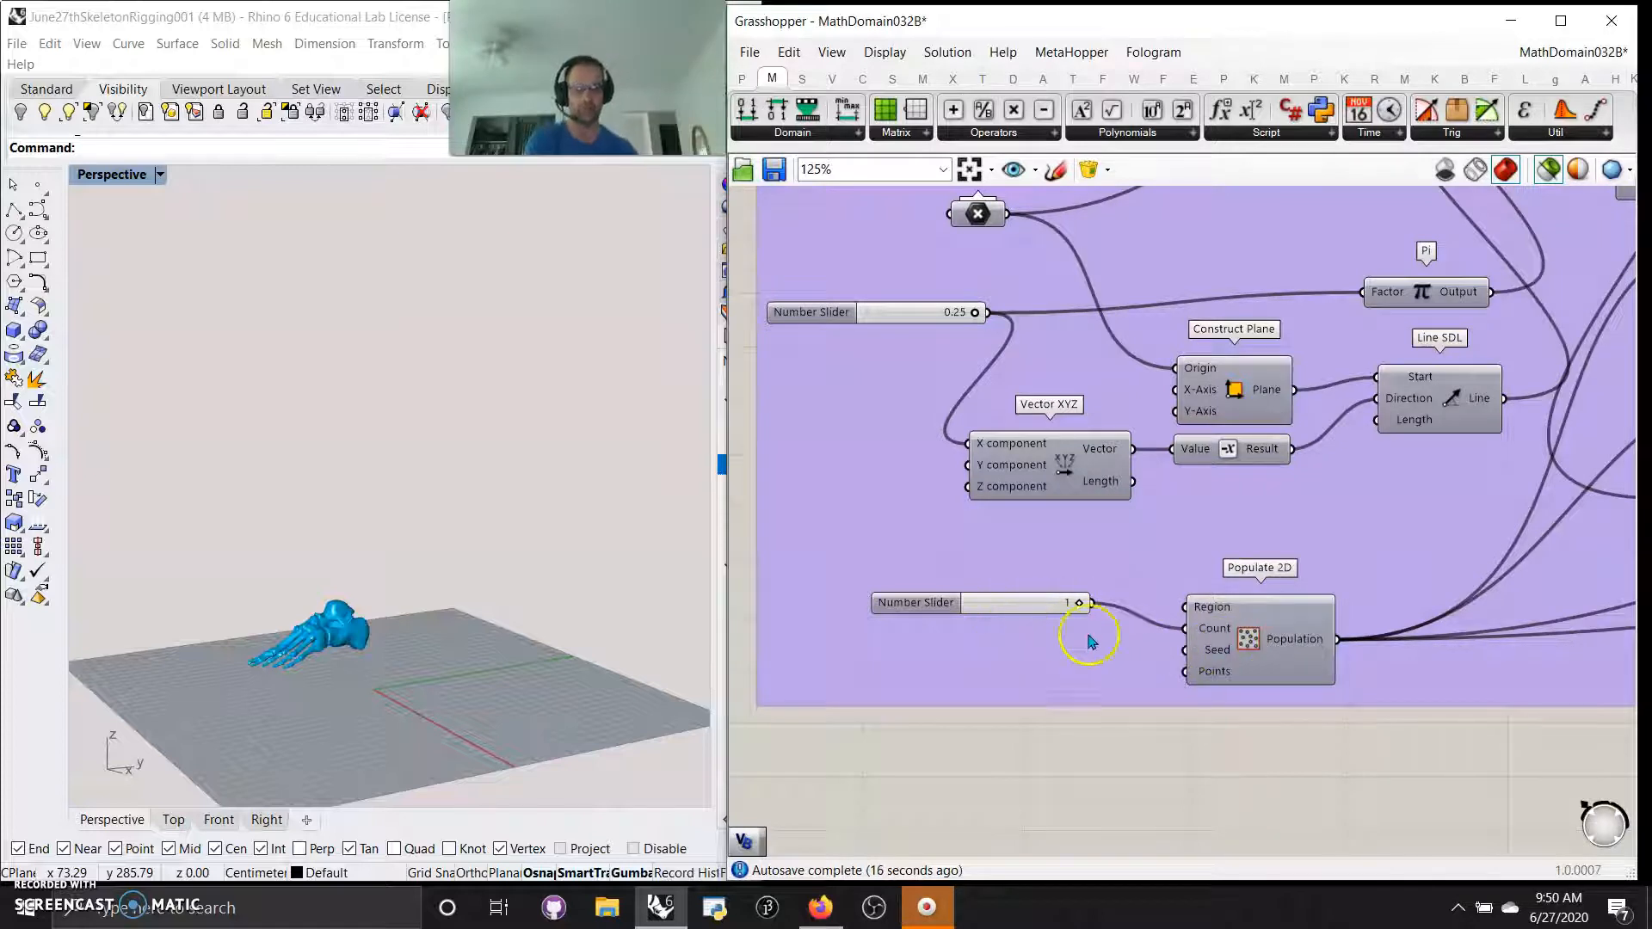
{"action": "scroll", "coordinate": [1344, 520], "scroll_direction": "down", "scroll_amount": 4}
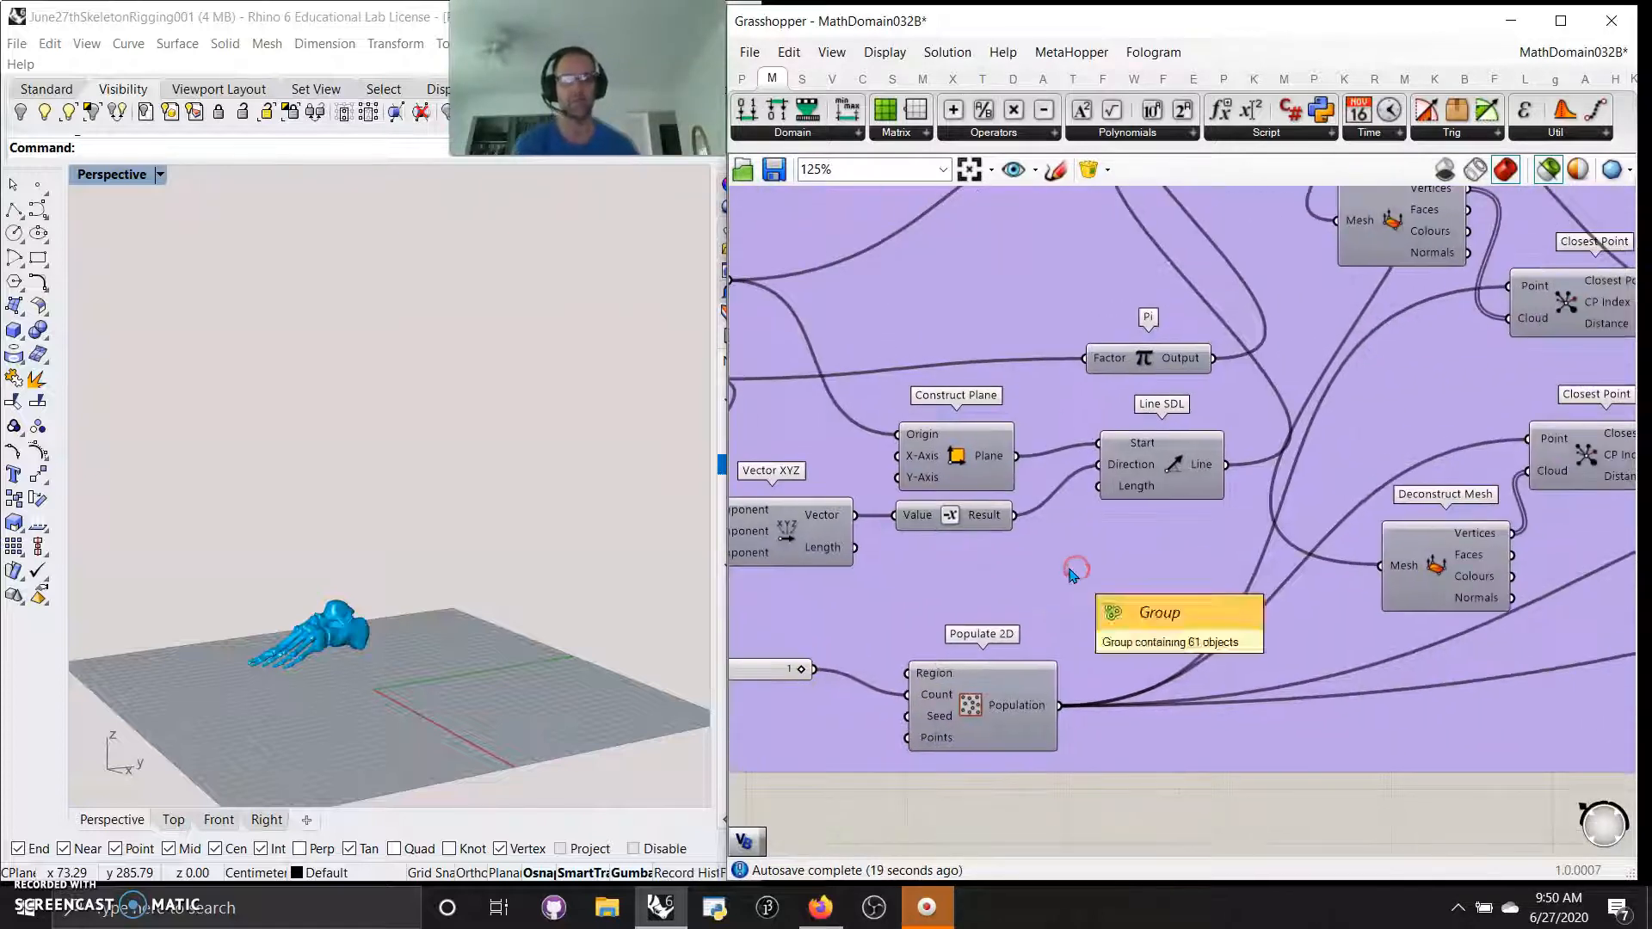
{"action": "scroll", "coordinate": [1161, 561], "scroll_direction": "down", "scroll_amount": 3}
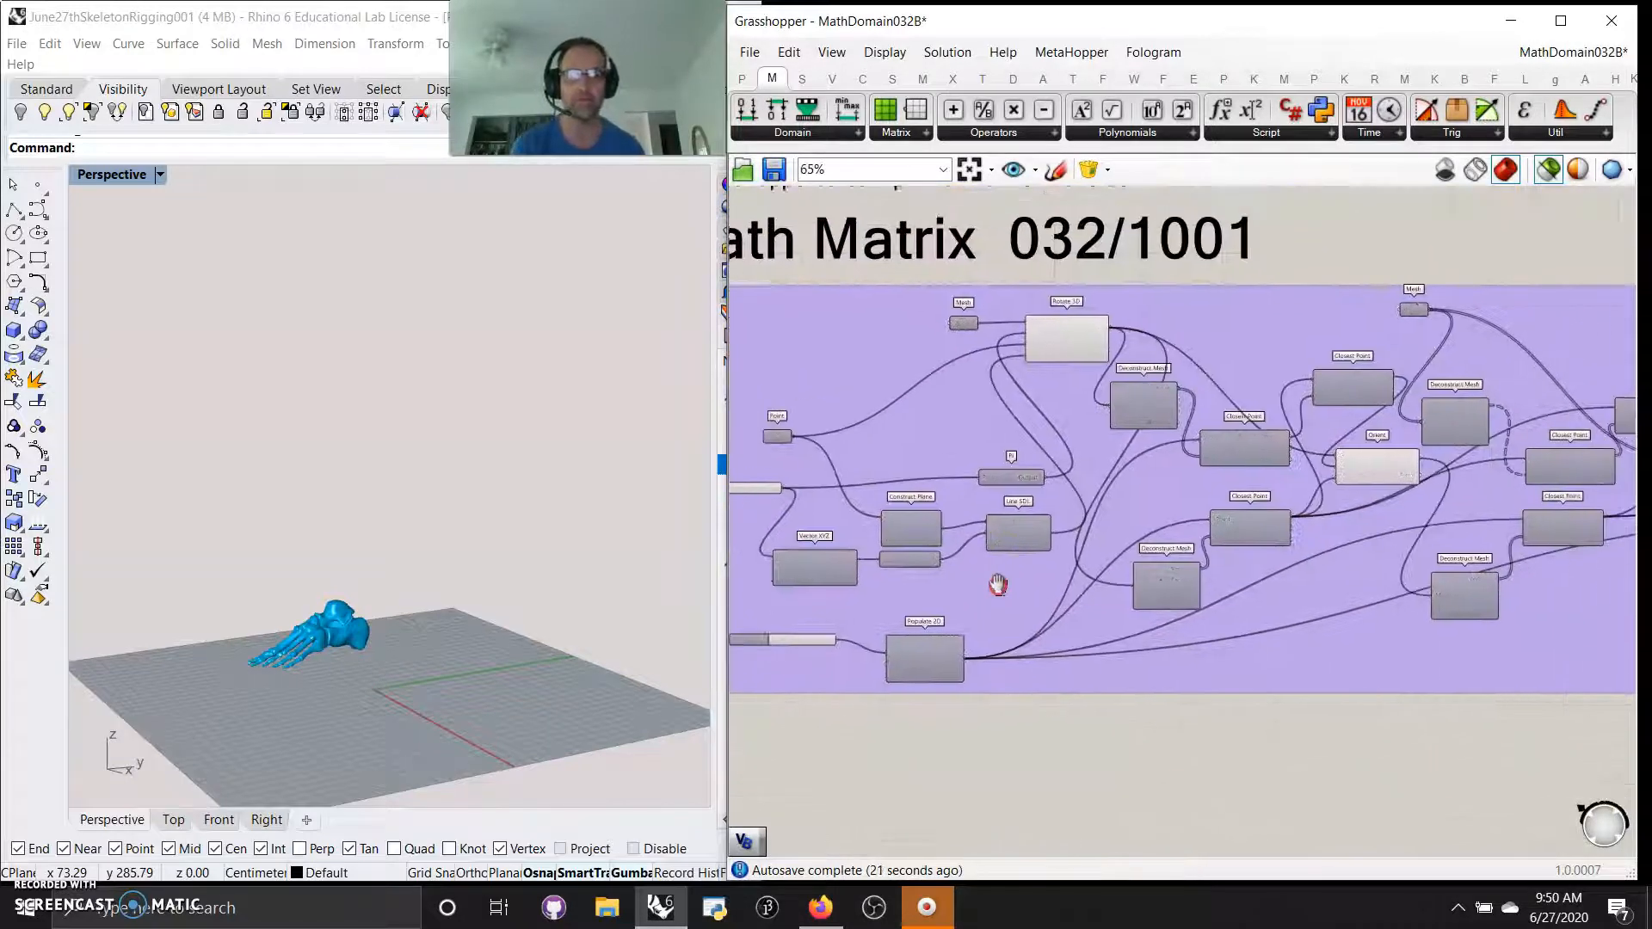
{"action": "left_click", "coordinate": [1166, 708]}
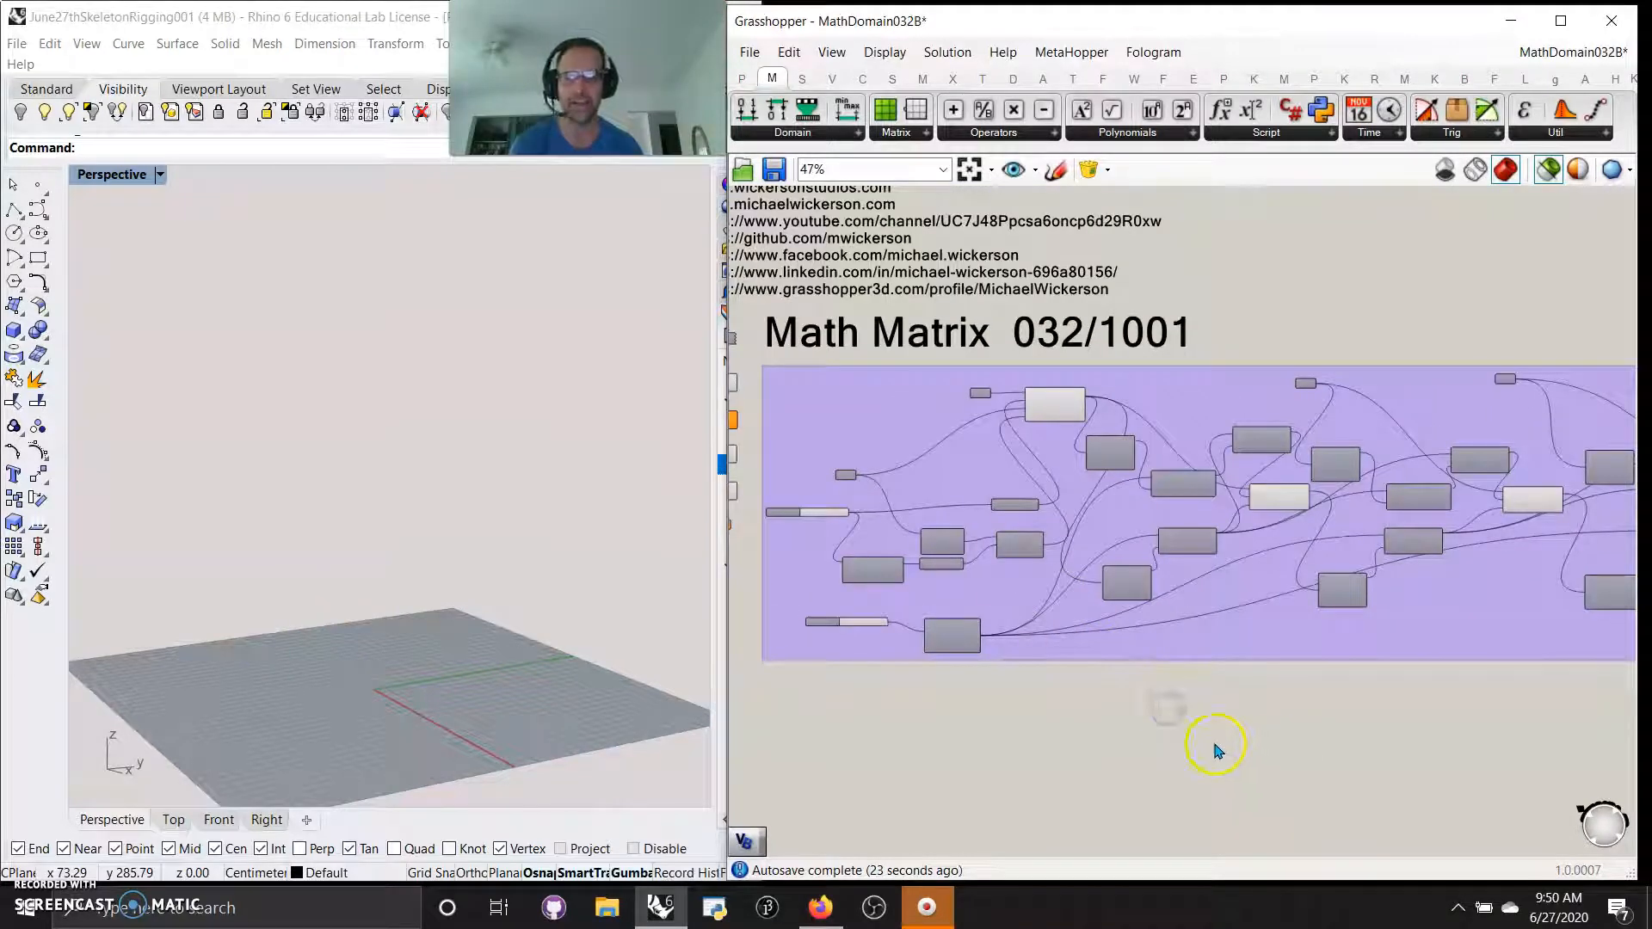
{"action": "left_click", "coordinate": [1546, 178]}
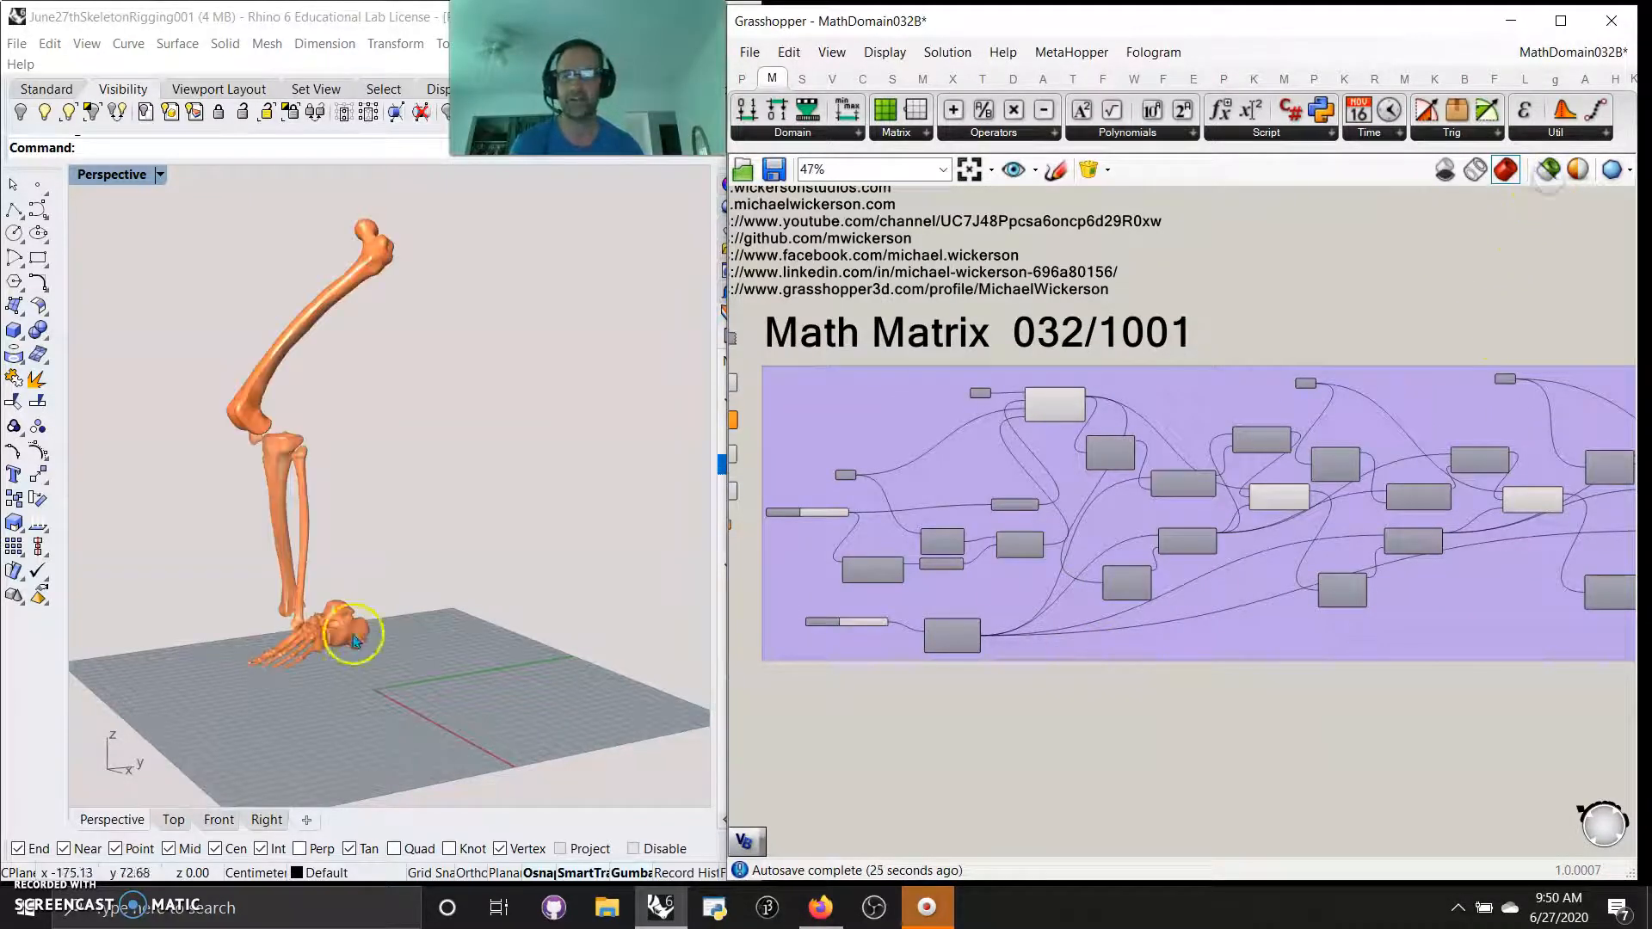
Set the Number Slider that feeds Pi and the Vector XYZ X component to 0.00
{"action": "left_click", "coordinate": [469, 660]}
{"action": "scroll", "coordinate": [839, 534], "scroll_direction": "up", "scroll_amount": 8}
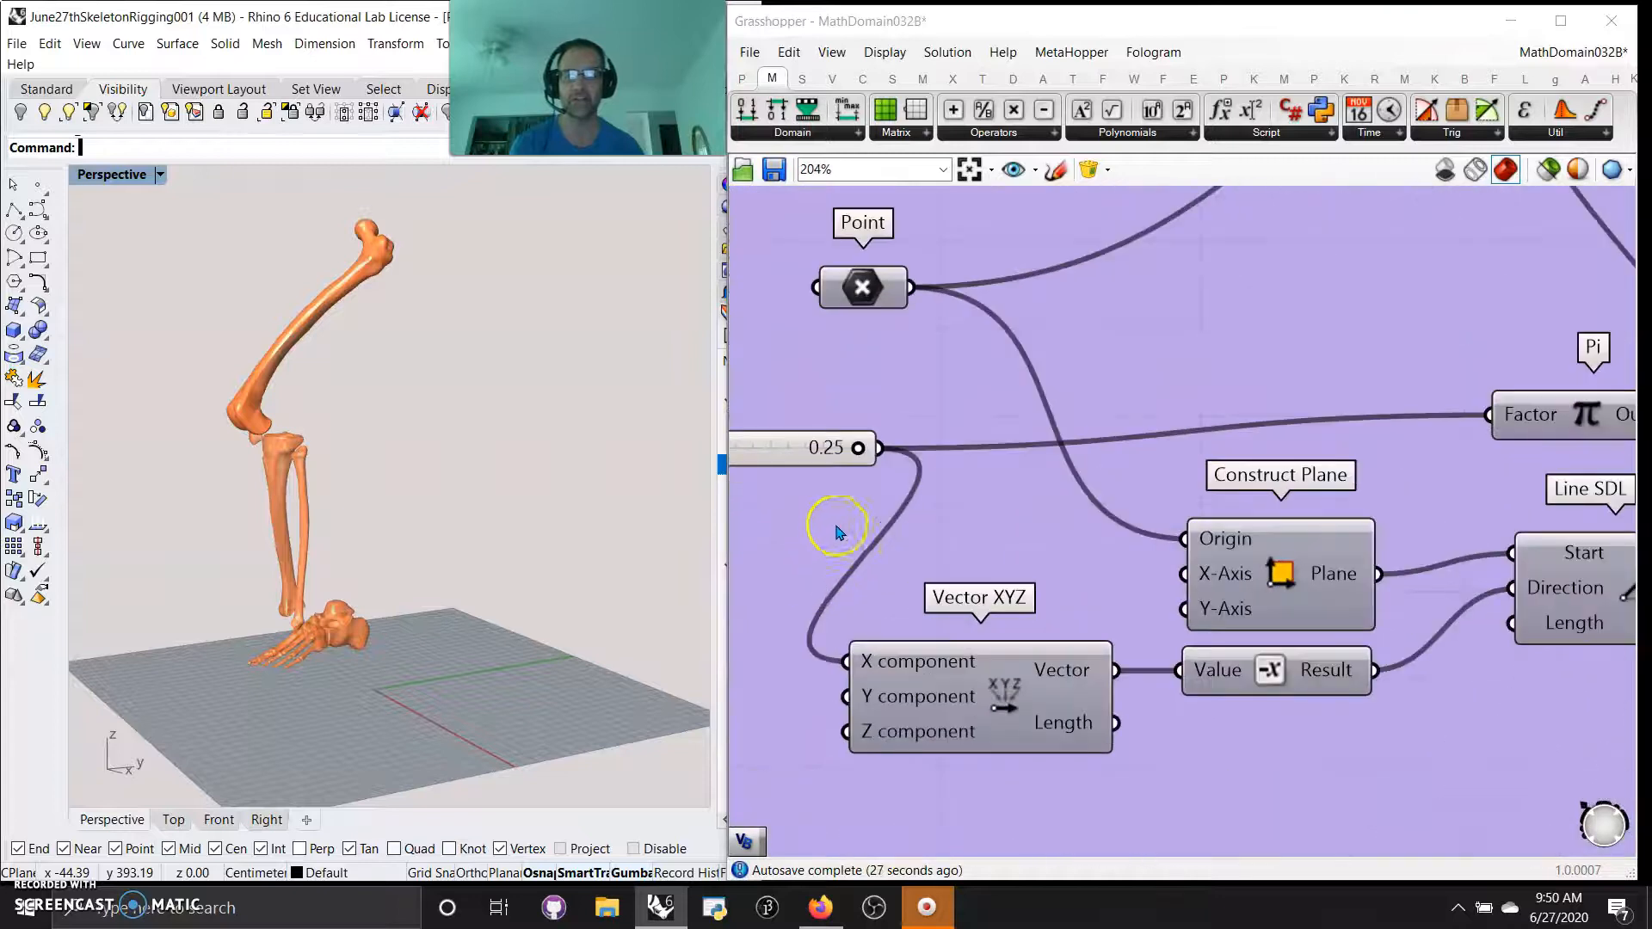
{"action": "right_click_drag", "start_coordinate": [838, 529], "coordinate": [1306, 549]}
{"action": "left_click_drag", "start_coordinate": [1365, 457], "coordinate": [1191, 475]}
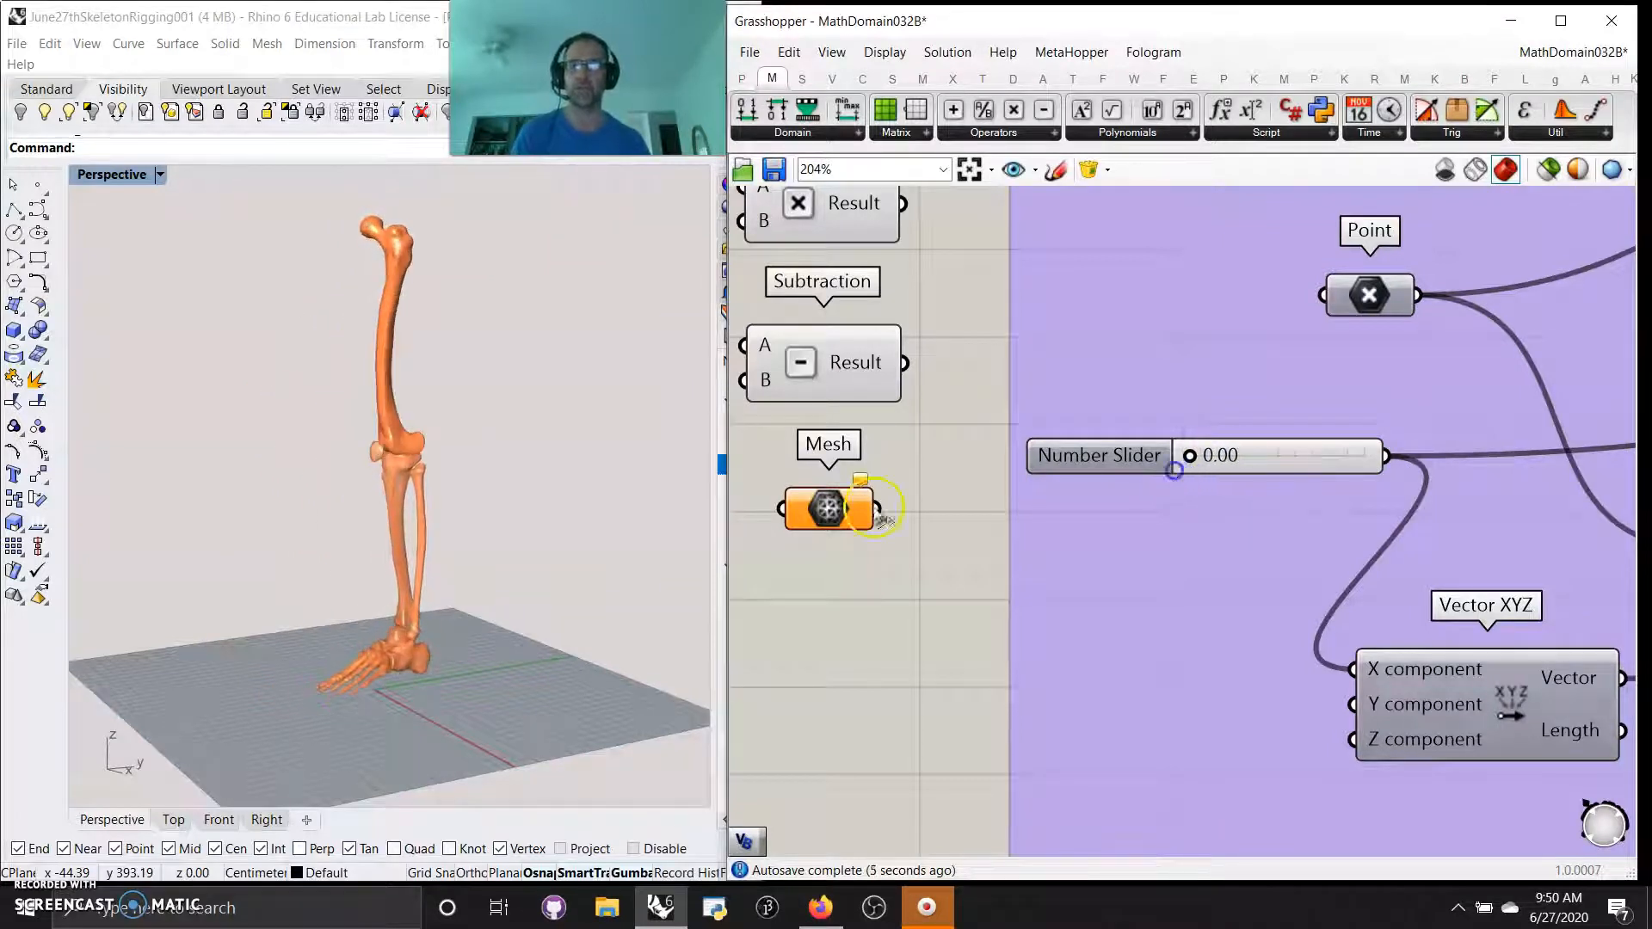
Widen the Rhino window alongside Grasshopper and enlarge its layer list so the layer names and visibility states are exposed
{"action": "left_click", "coordinate": [728, 593]}
{"action": "left_click_drag", "start_coordinate": [726, 587], "coordinate": [957, 547]}
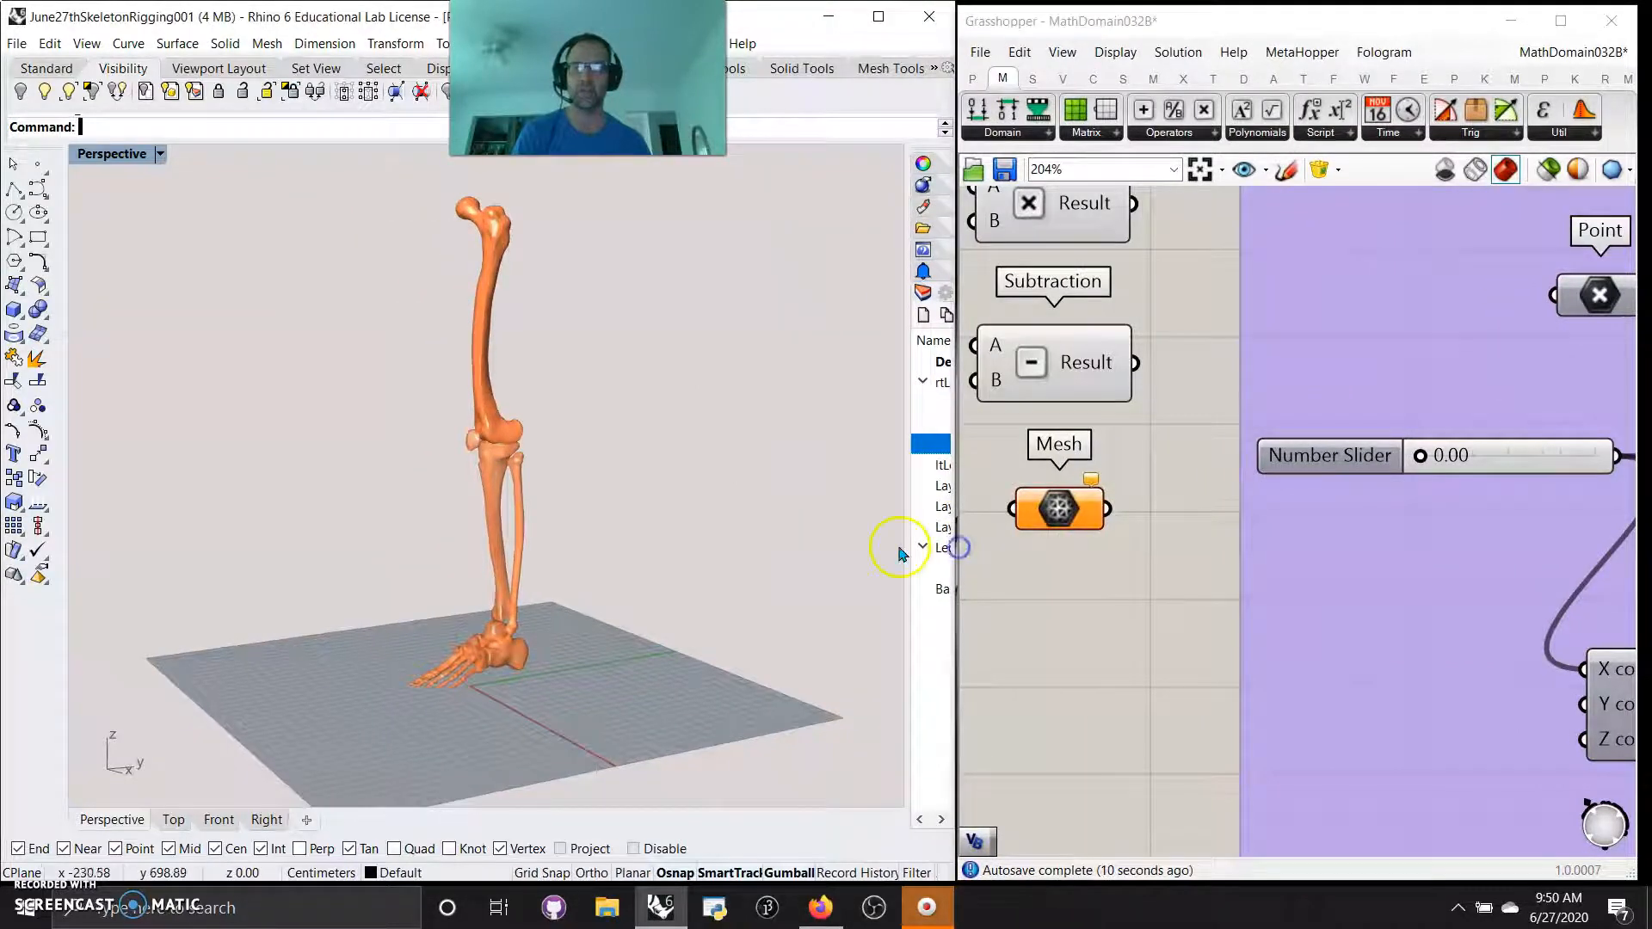
{"action": "left_click_drag", "start_coordinate": [705, 557], "coordinate": [642, 561]}
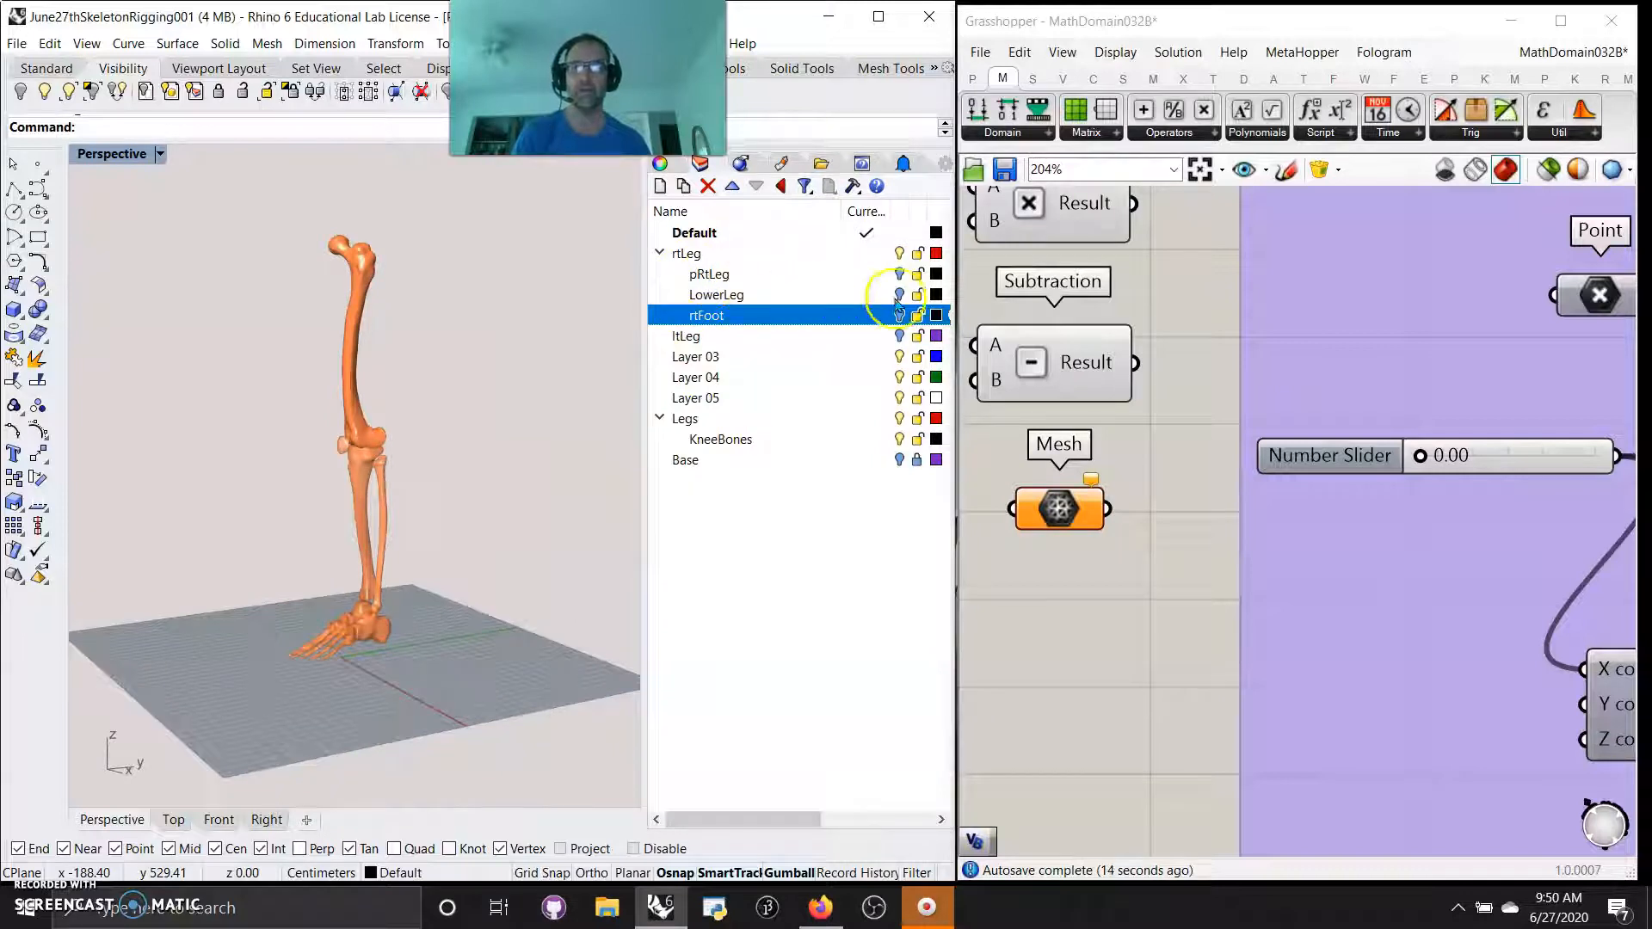
Make the pRtLeg, LowerLeg, rtFoot, ltLeg and Base layers visible in the viewport
{"action": "left_click", "coordinate": [901, 275]}
{"action": "left_click", "coordinate": [901, 295]}
{"action": "left_click", "coordinate": [900, 316]}
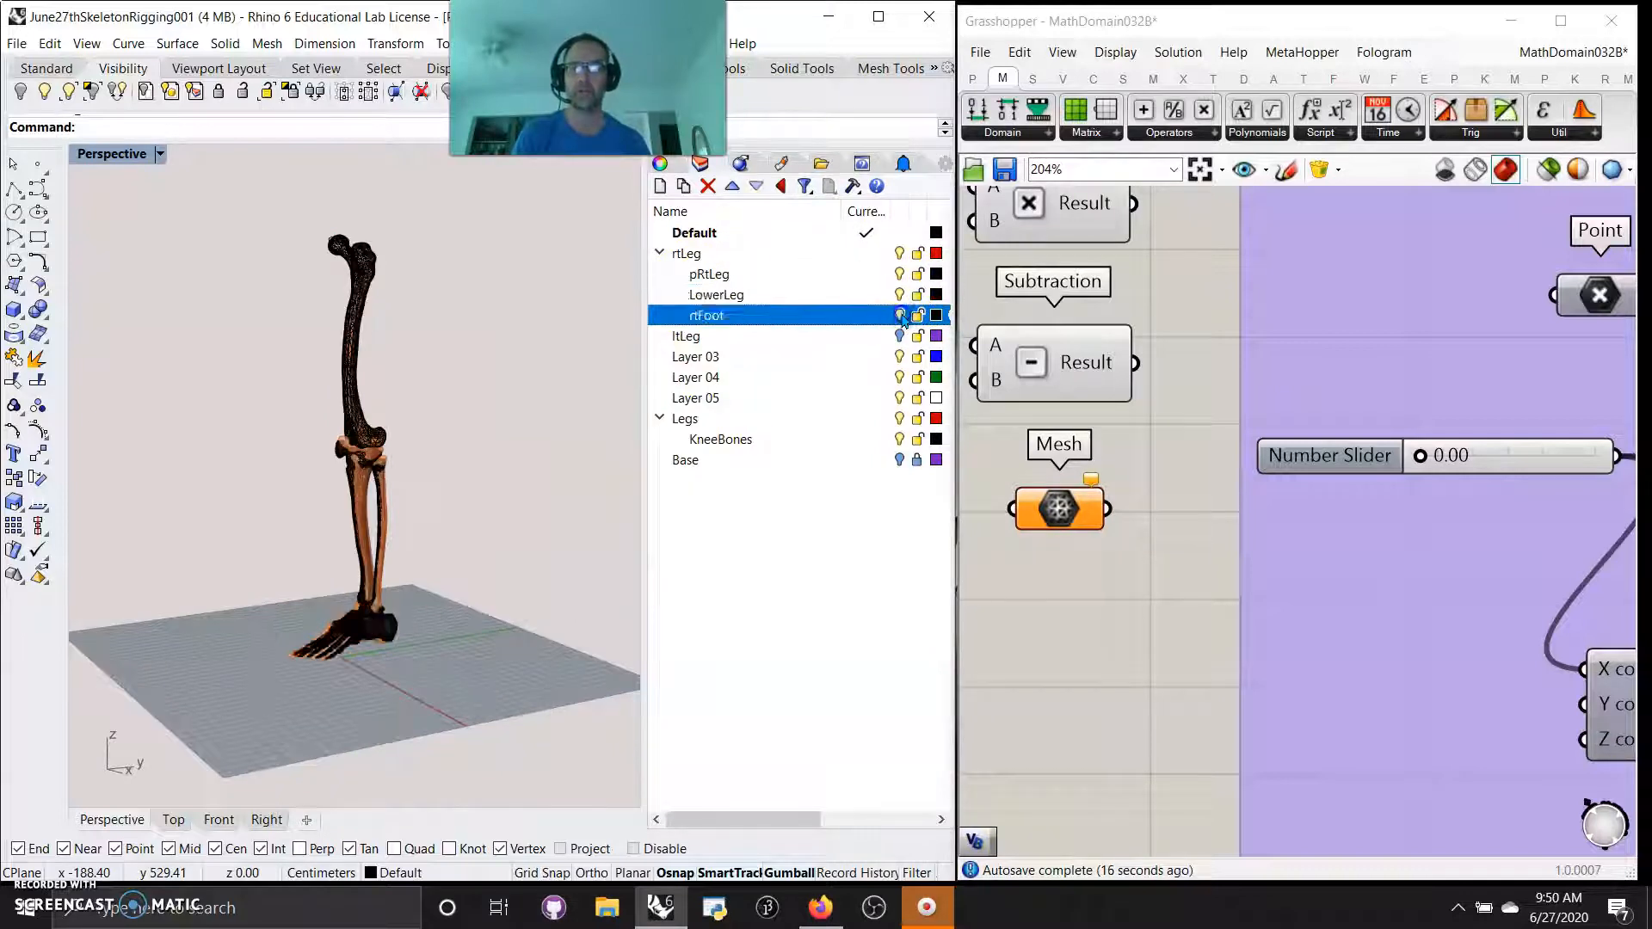
{"action": "left_click", "coordinate": [900, 337]}
{"action": "left_click", "coordinate": [900, 337]}
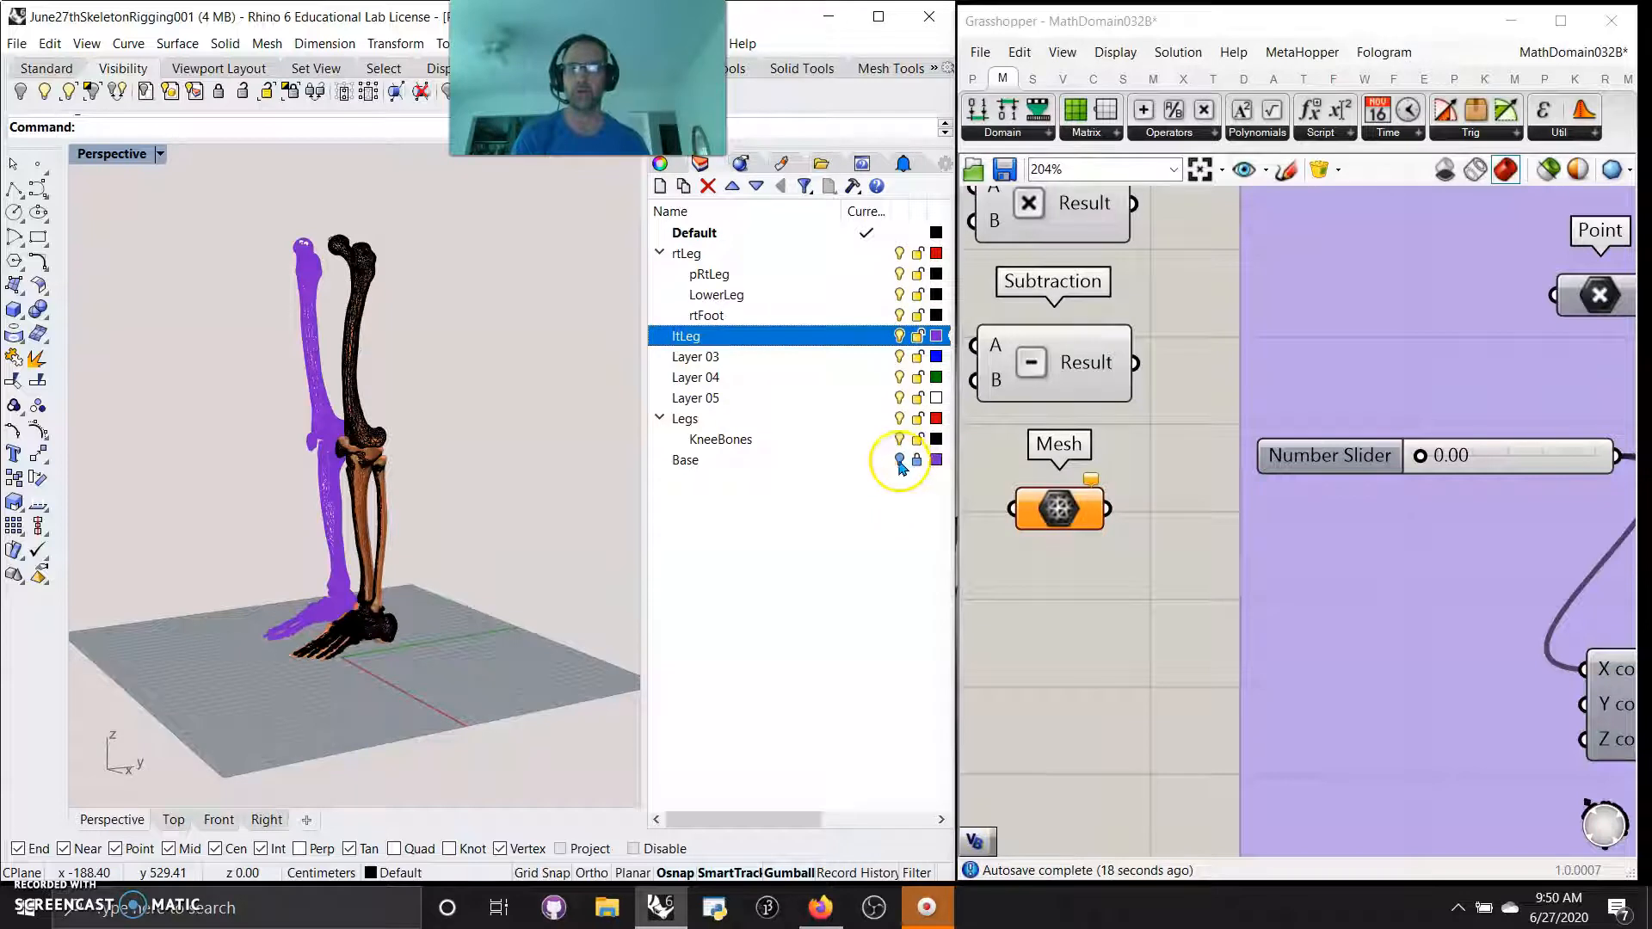
{"action": "left_click", "coordinate": [900, 461]}
{"action": "right_click_drag", "start_coordinate": [509, 553], "coordinate": [521, 587]}
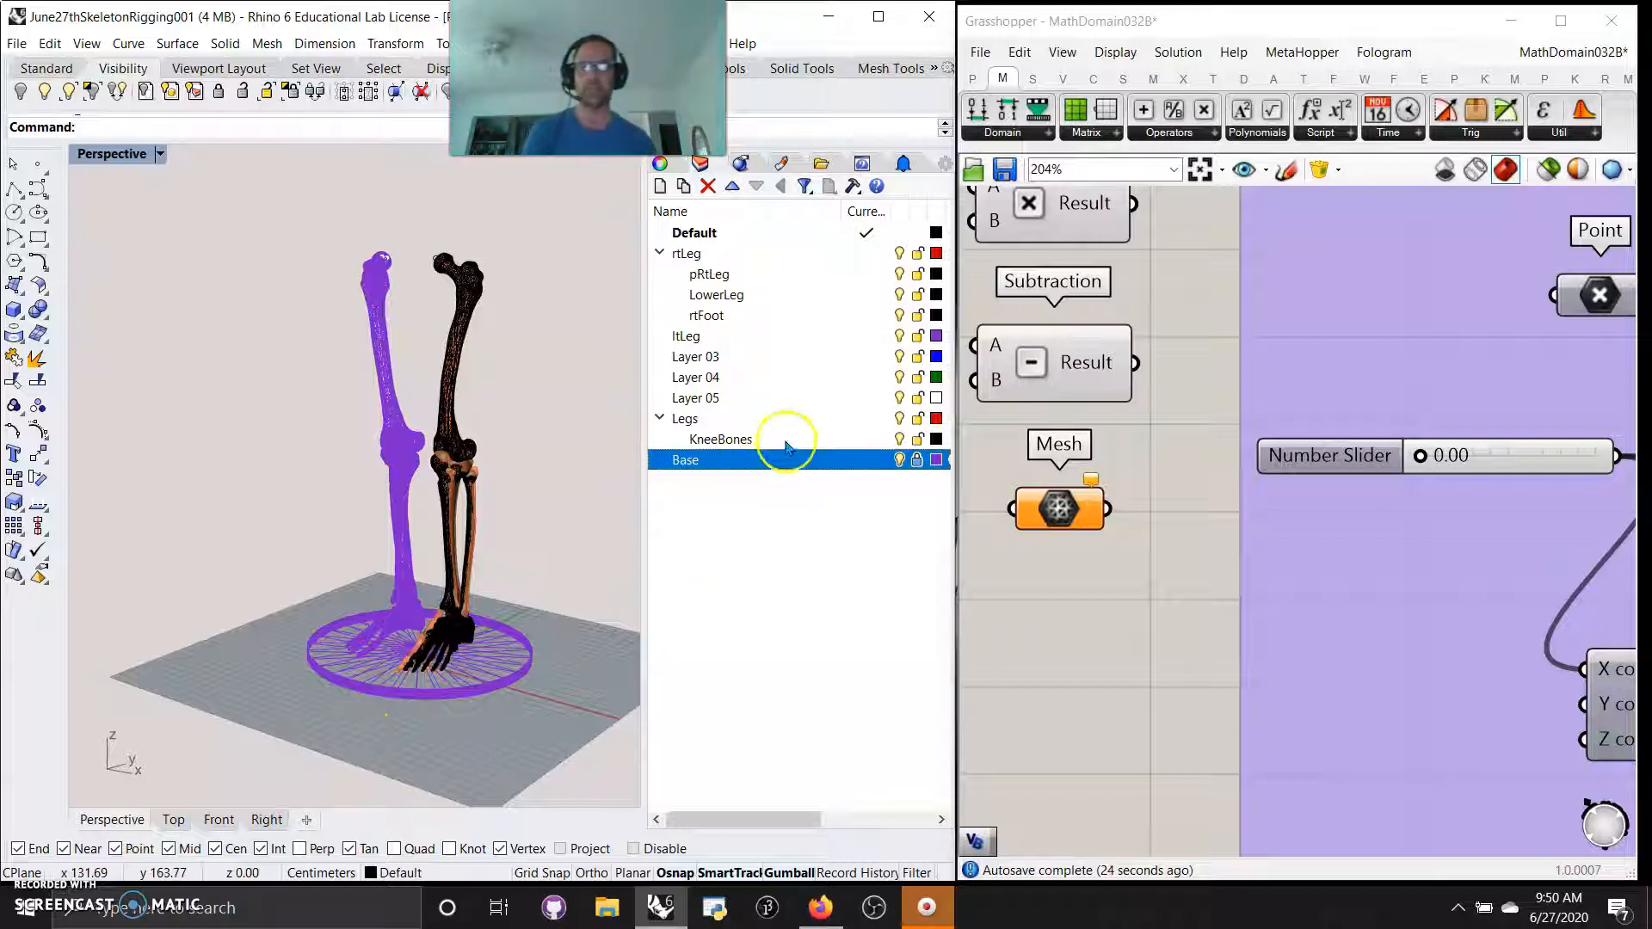
Set the Number Slider driving the leg's rotation to 0.07 to compare the re-posed leg with the original meshes
{"action": "left_click", "coordinate": [1426, 462]}
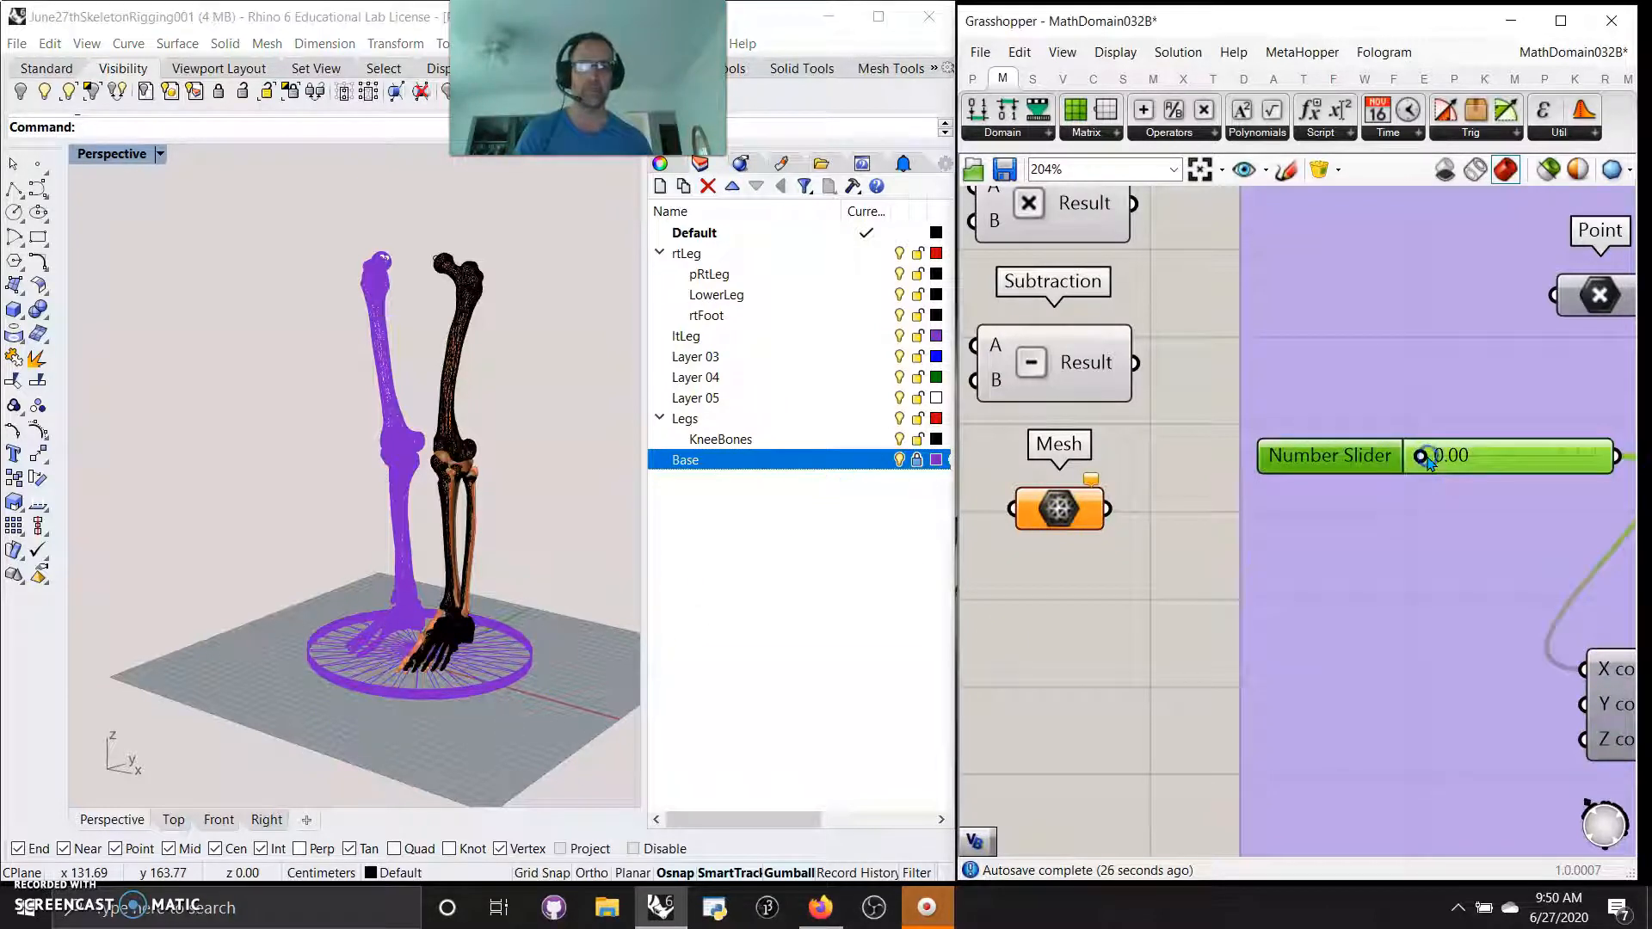
{"action": "left_click_drag", "start_coordinate": [1426, 462], "coordinate": [1478, 485]}
{"action": "scroll", "coordinate": [1046, 702], "scroll_direction": "down", "scroll_amount": 3}
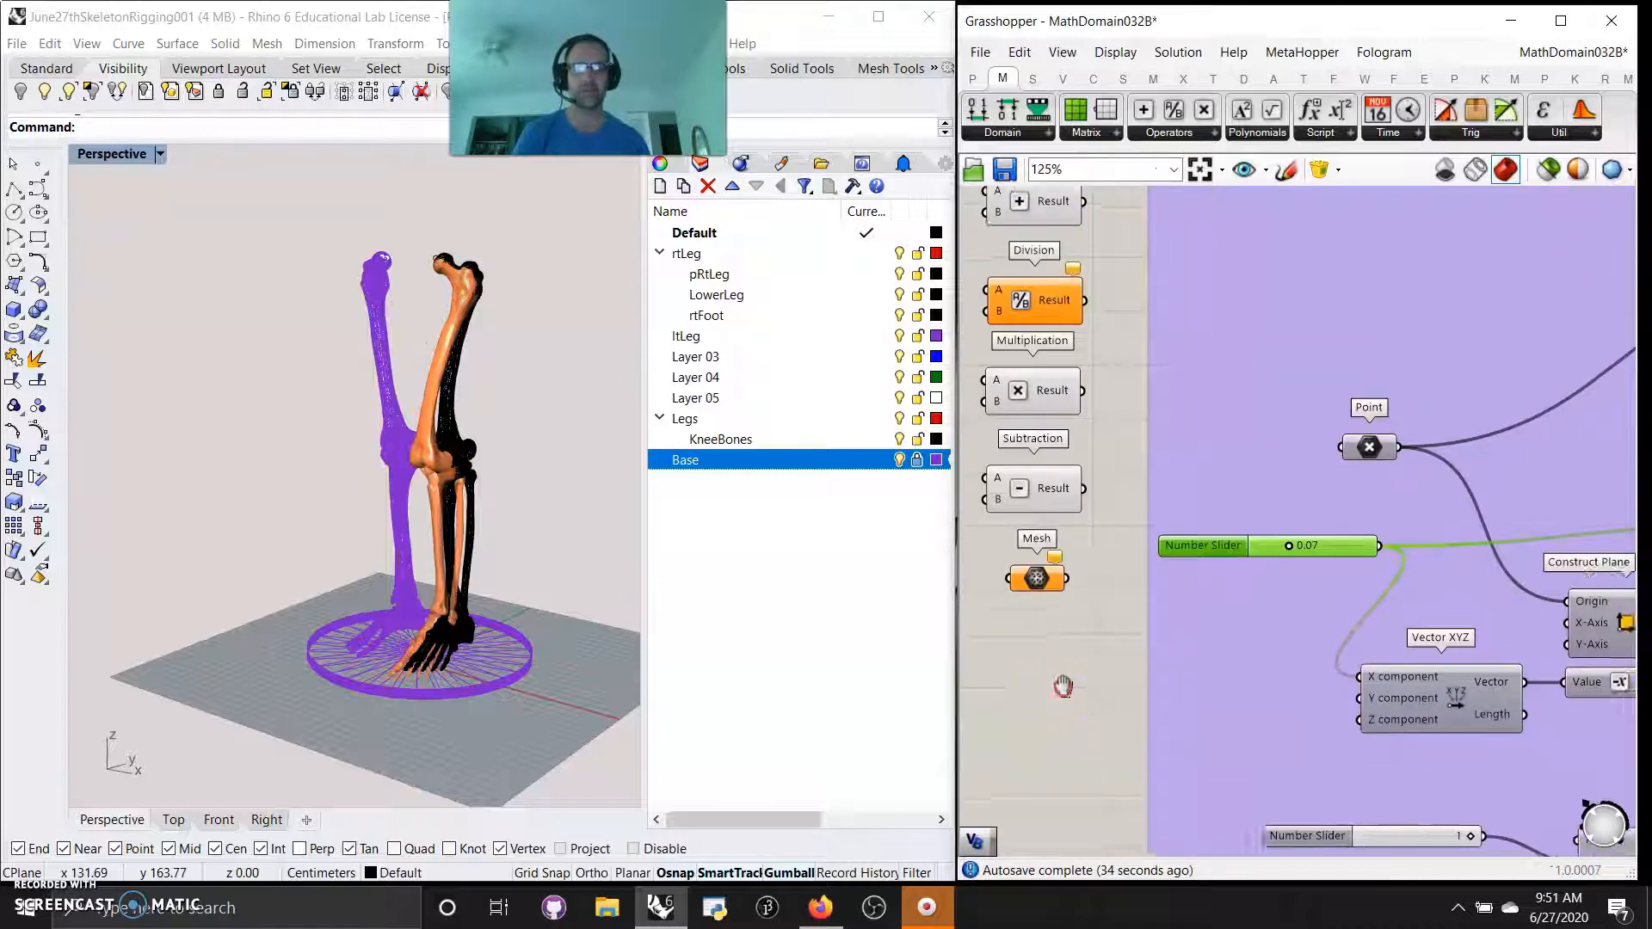